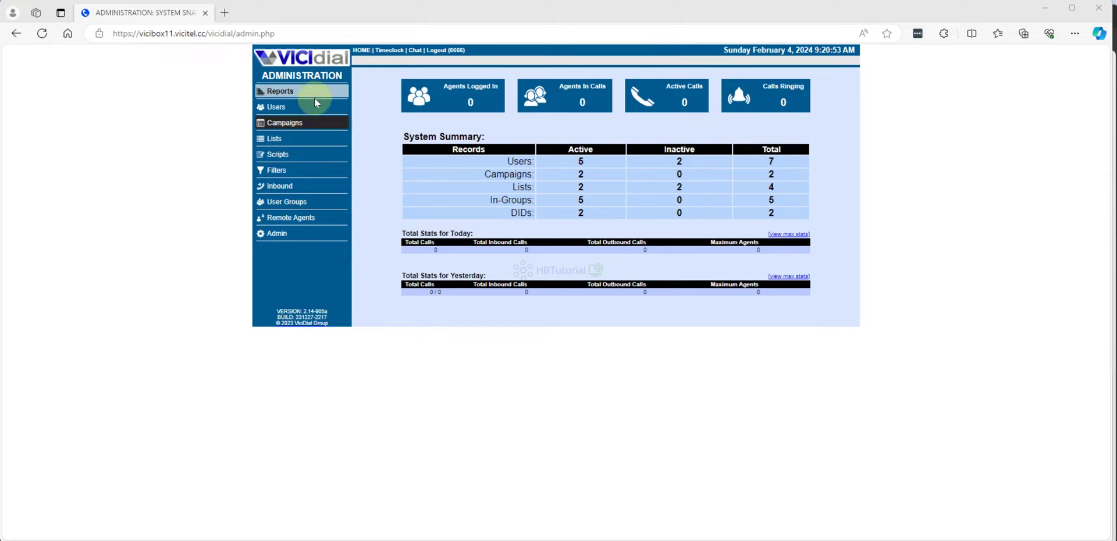
Open the System Settings page from the Admin section
click(205, 56)
click(630, 436)
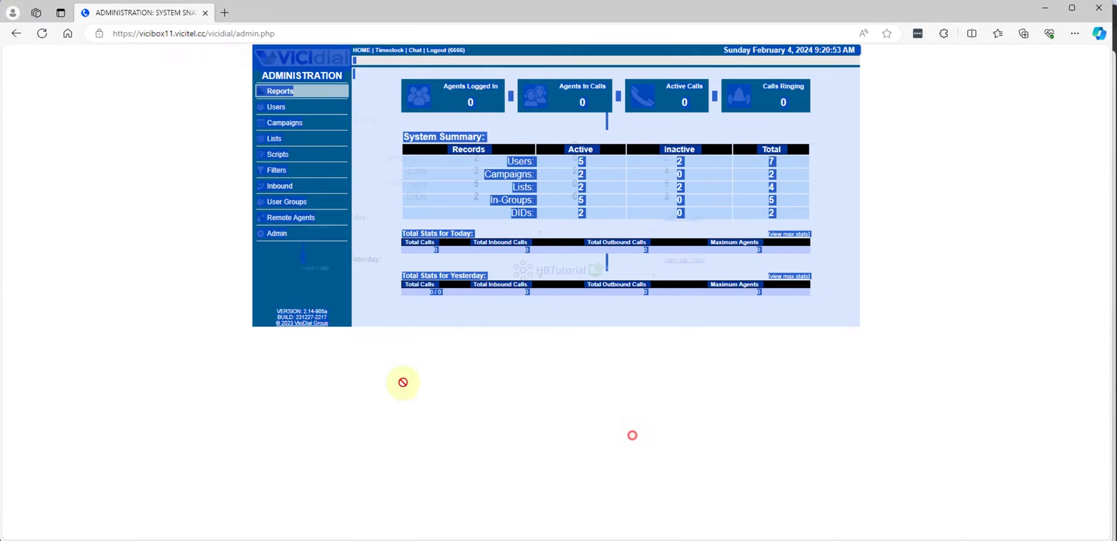
click(119, 146)
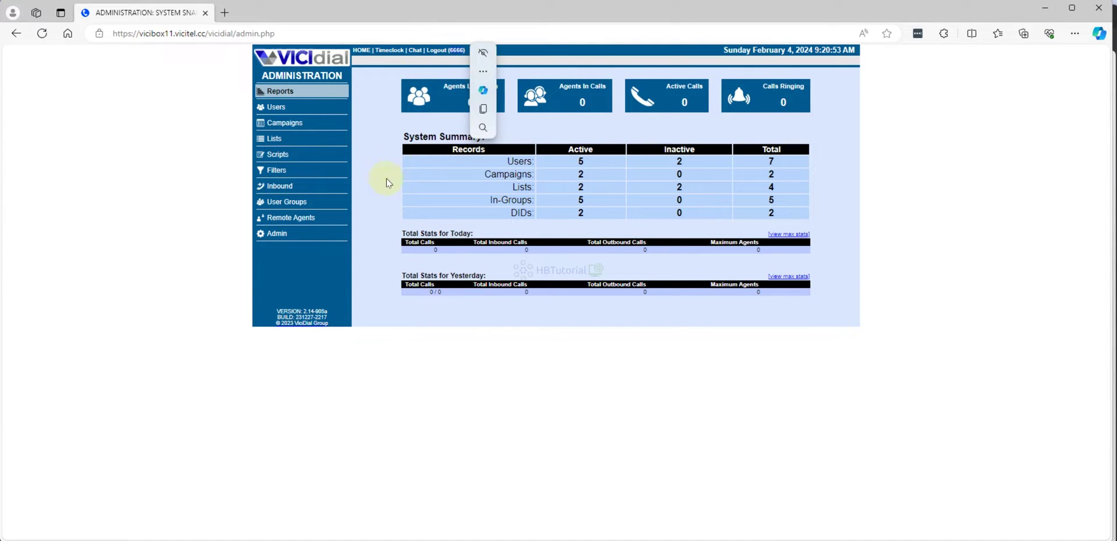
click(353, 302)
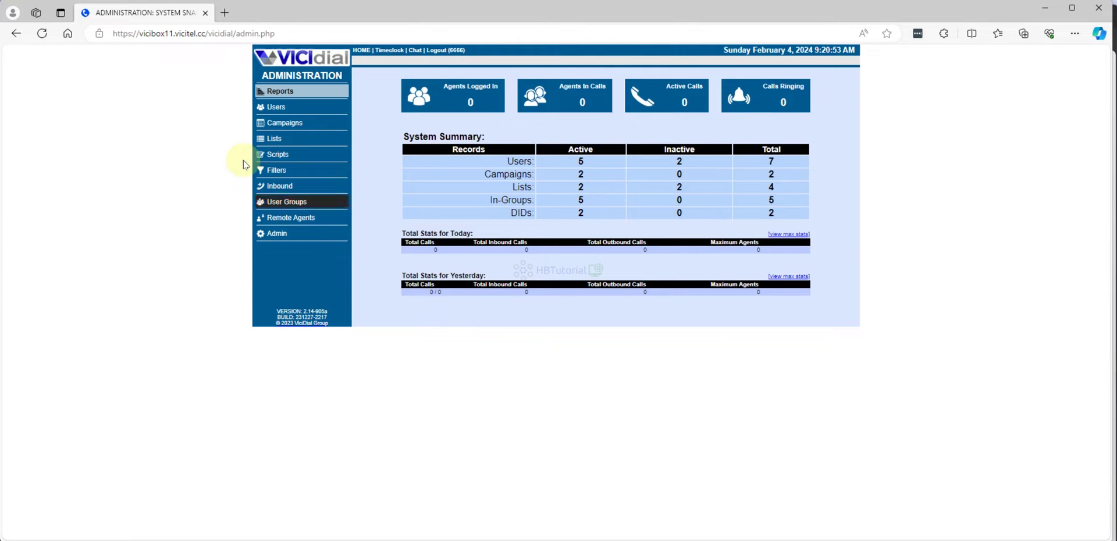
click(260, 239)
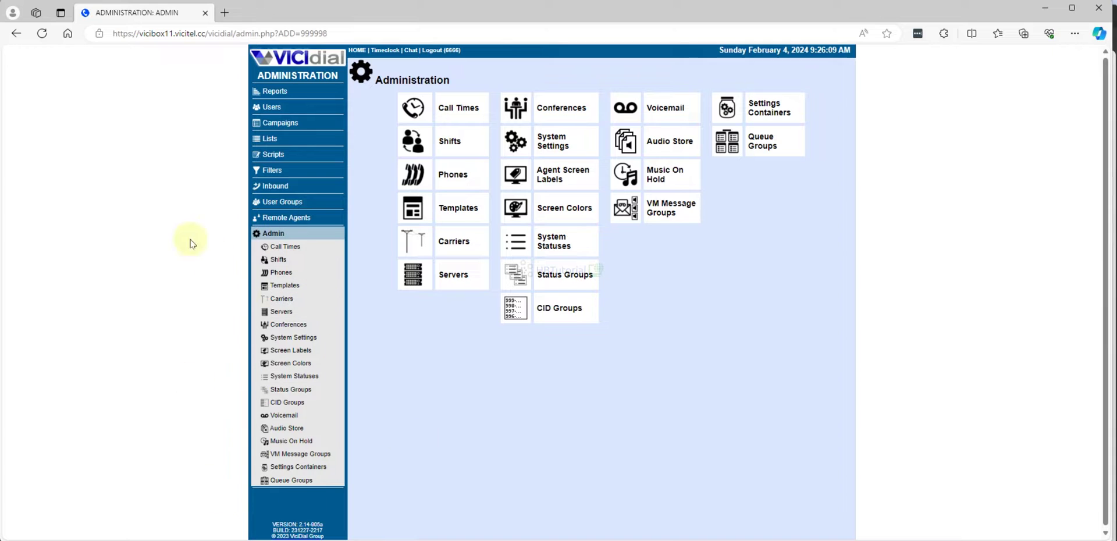
click(539, 150)
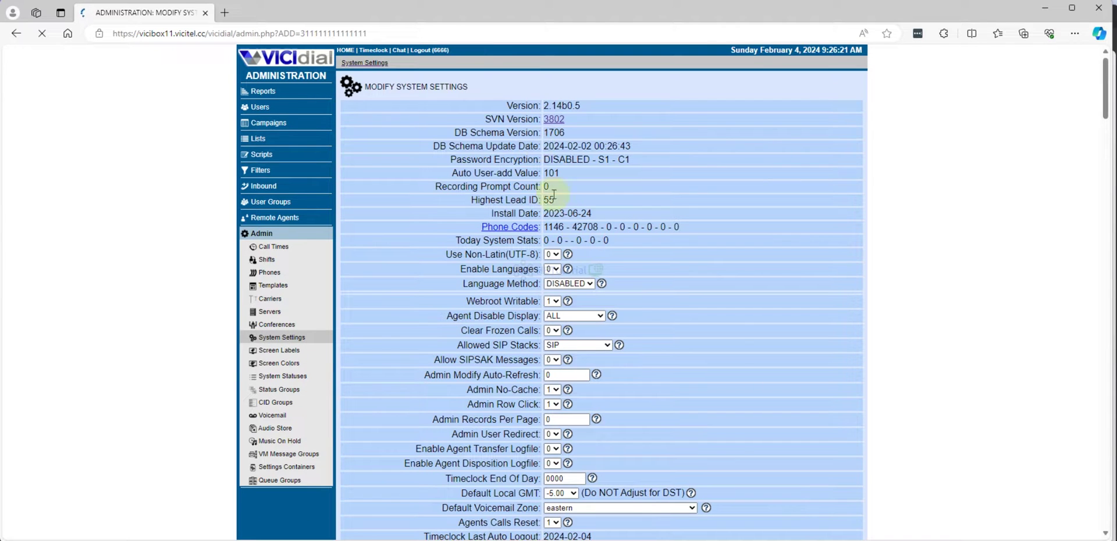
Search the System Settings page for 'quality' to locate the Quality Control Report entry
scroll(681, 273, down, 10)
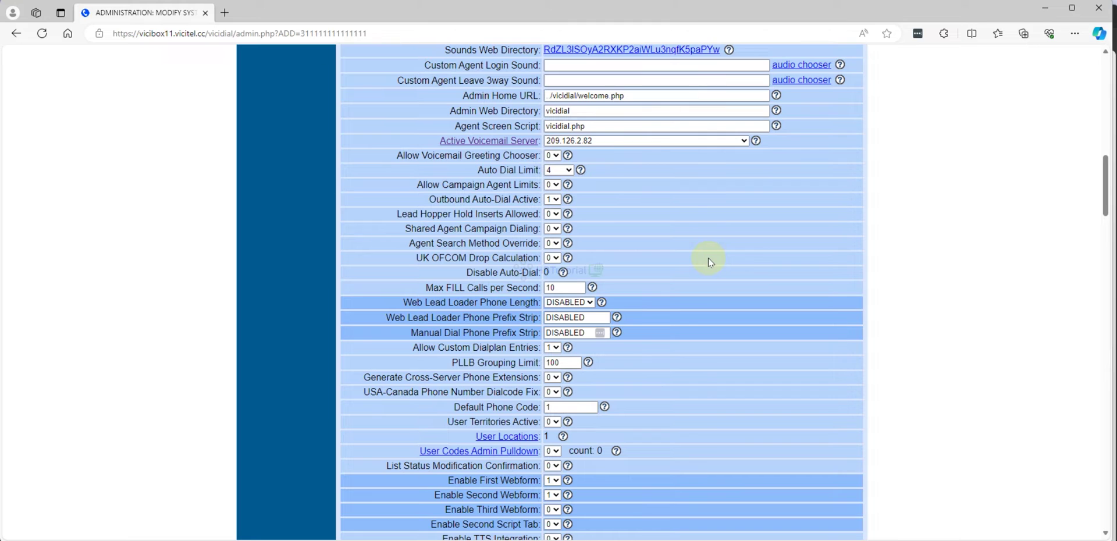
key(ctrl+f)
text(qu)
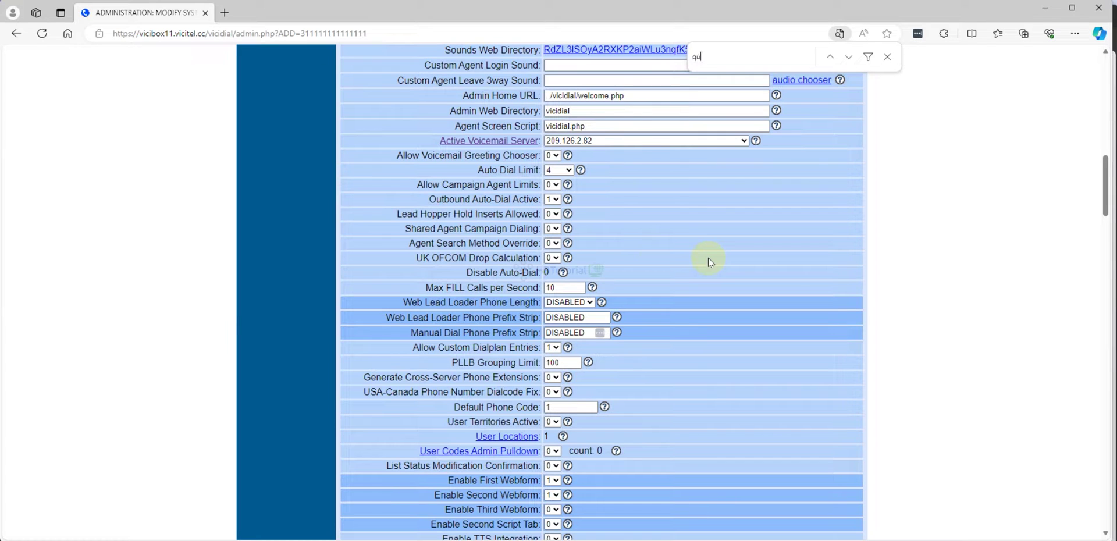
text(ali)
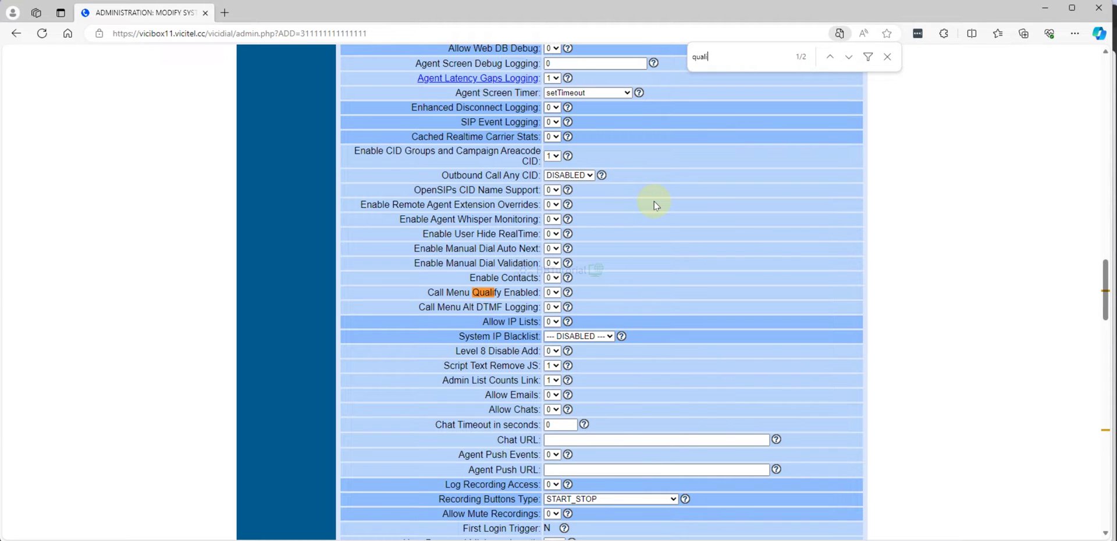
text(ty)
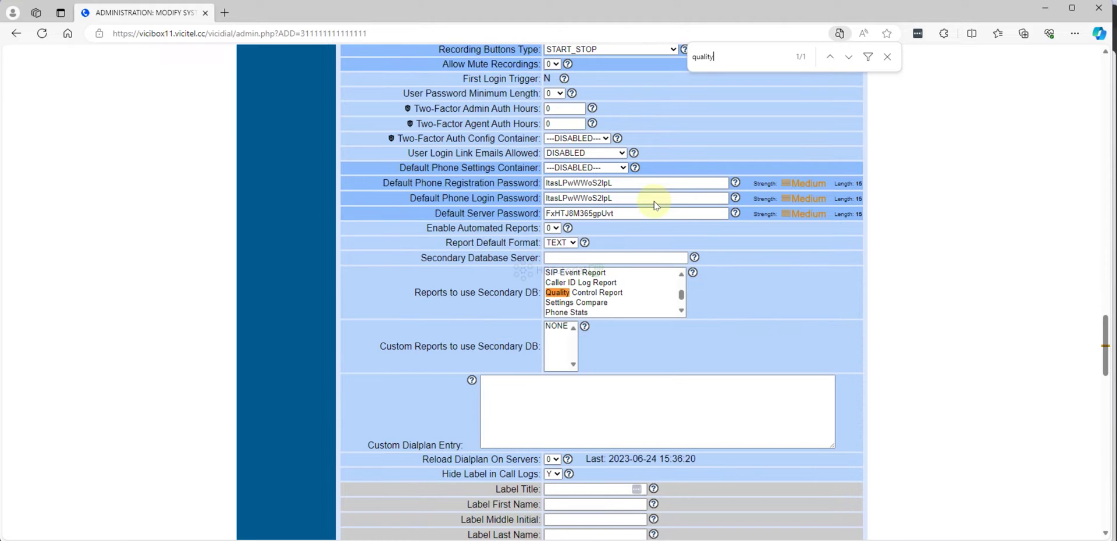
Search the page for 'qc' and set QC Features Active to 1
click(832, 58)
click(758, 65)
double_click(705, 58)
text(qc)
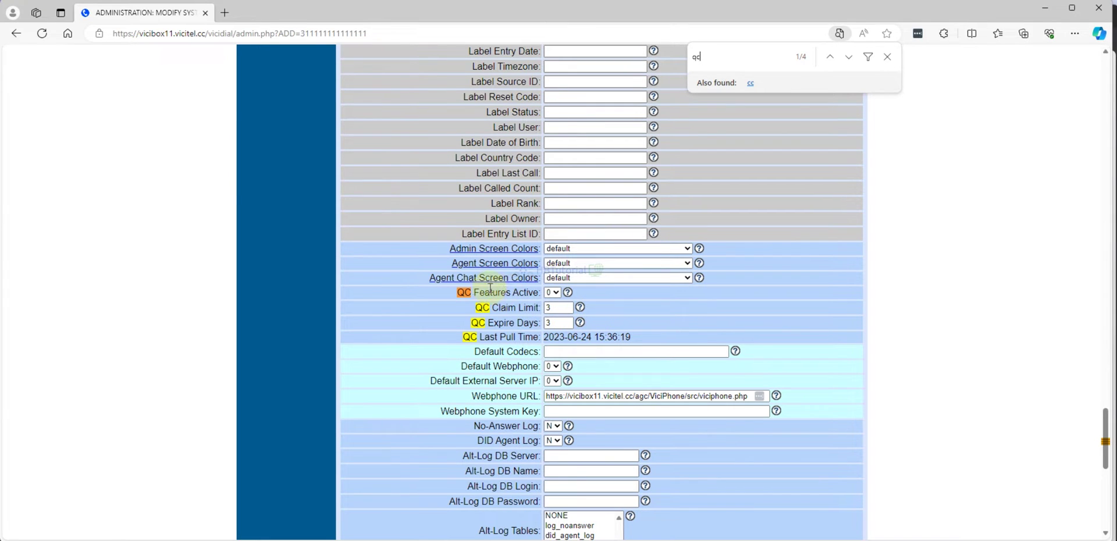
drag(455, 292, 569, 337)
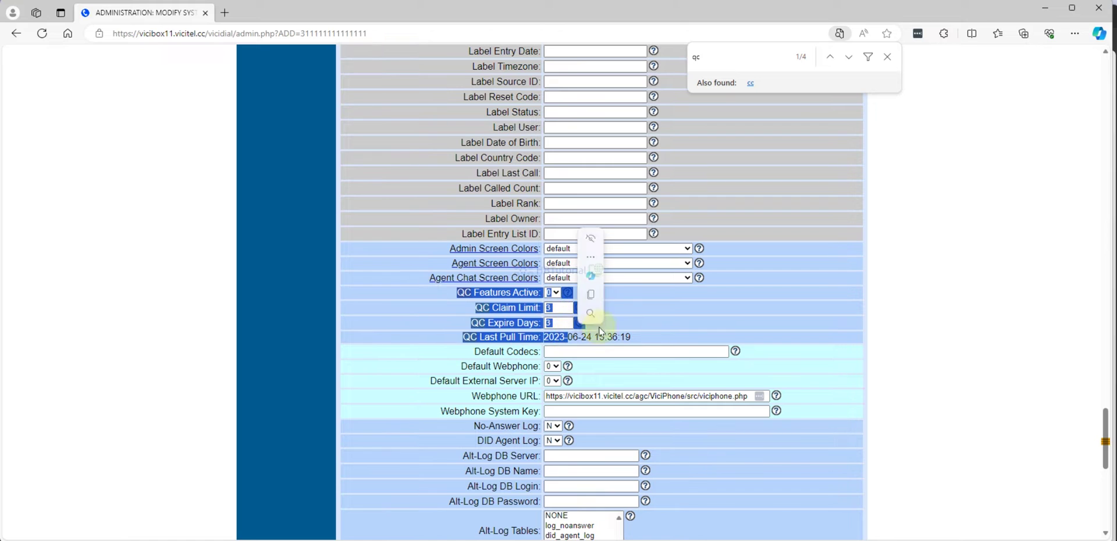
click(552, 292)
click(555, 307)
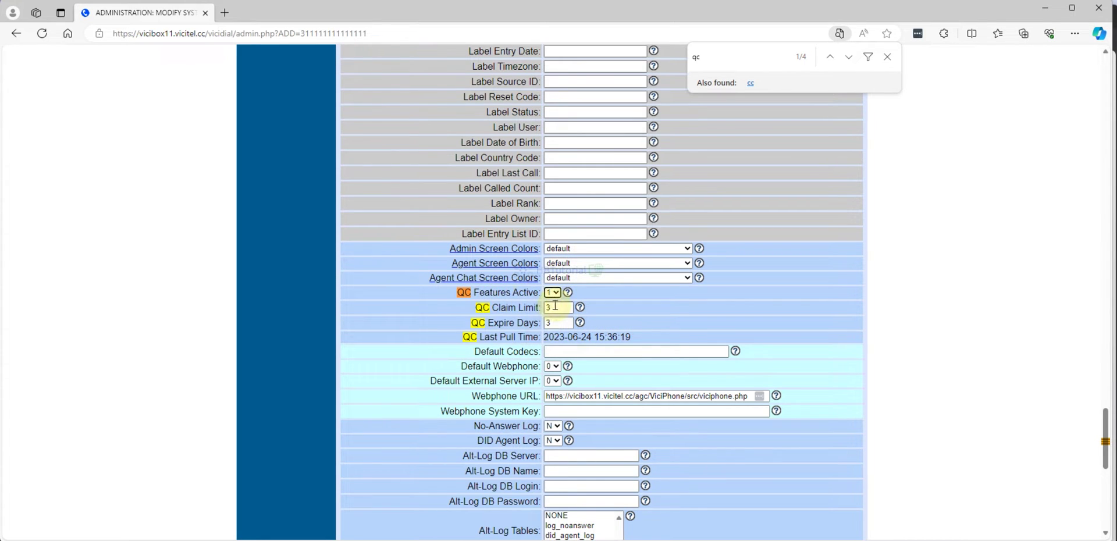
click(609, 297)
Review the help text for QC Claim Limit and QC Expire Days
drag(475, 309, 558, 338)
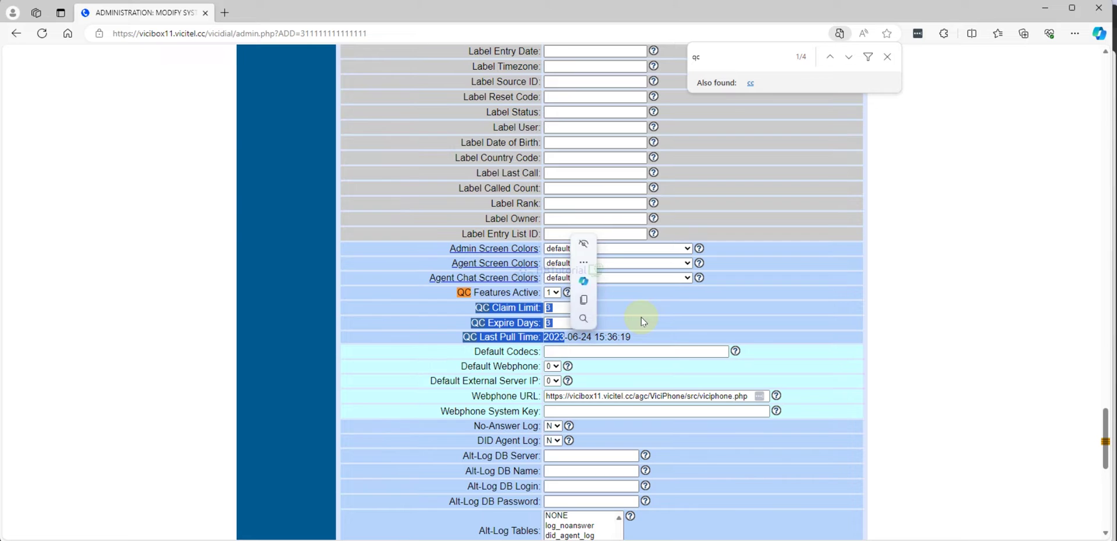
click(640, 316)
drag(478, 322, 540, 324)
click(581, 311)
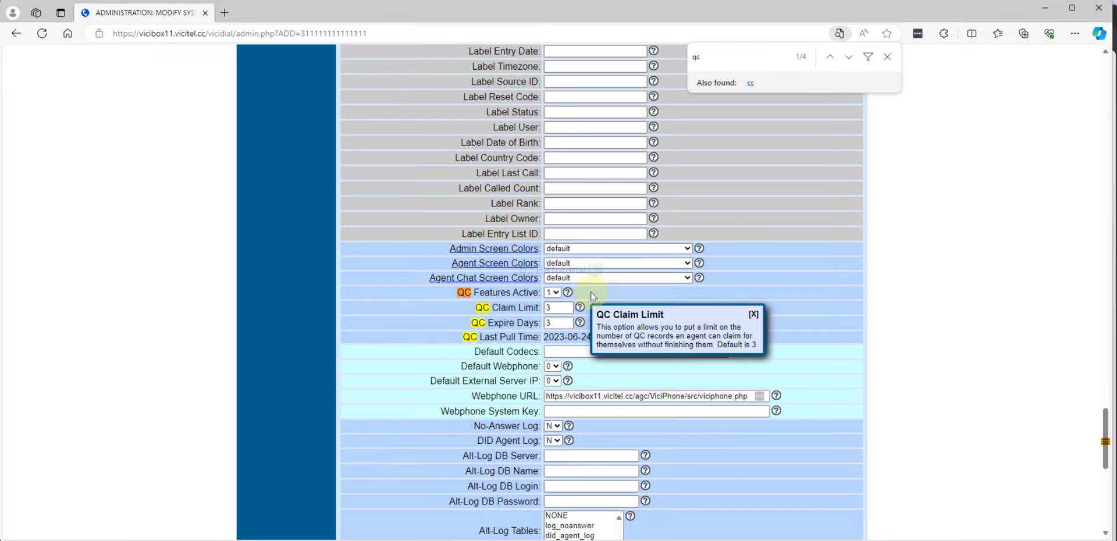
click(752, 315)
click(580, 323)
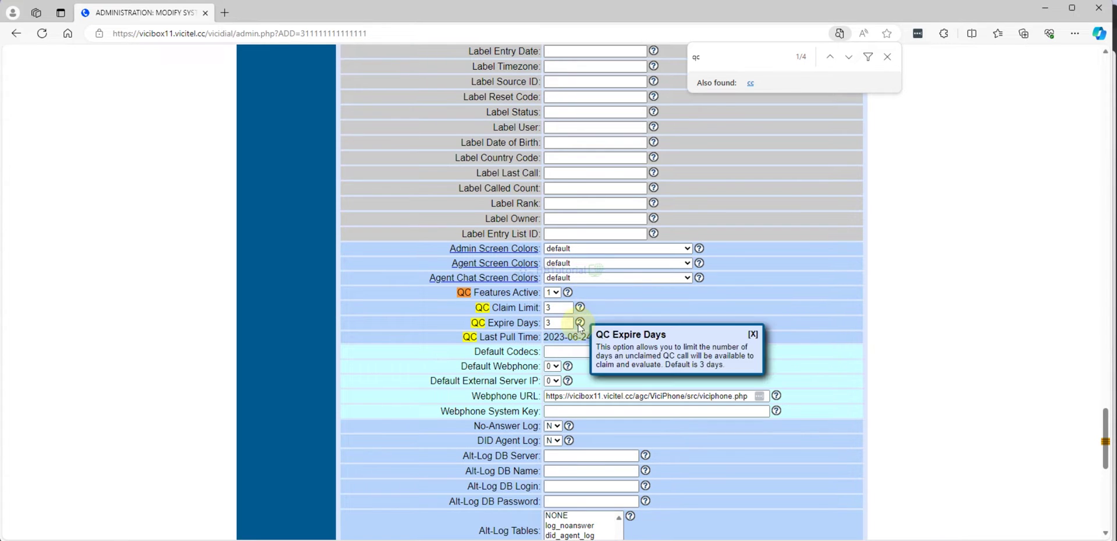
click(754, 335)
Enter 7 for both QC Claim Limit and QC Expire Days
drag(557, 308, 504, 307)
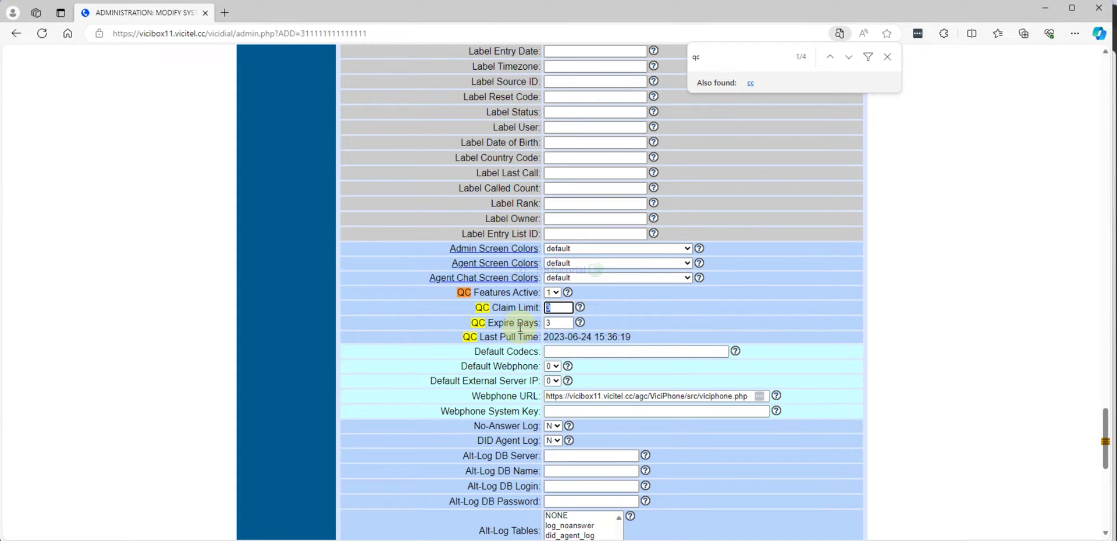
text(5)
key(Tab)
text(5)
key(shift+Tab)
text(7)
key(Tab)
text(7)
click(620, 314)
Submit the modified system settings
scroll(625, 314, down, 5)
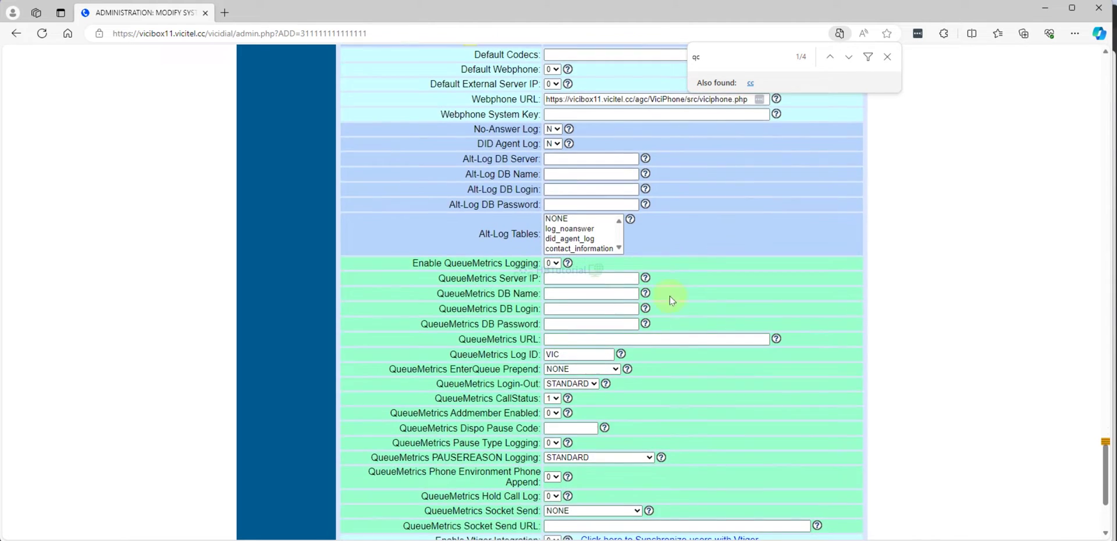
scroll(709, 274, up, 3)
scroll(744, 291, down, 5)
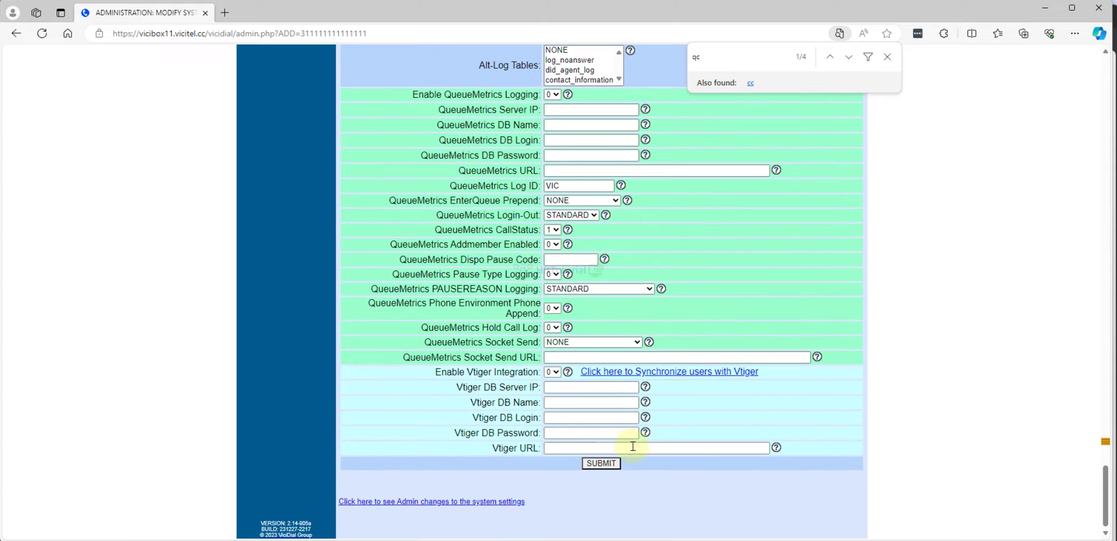
click(596, 464)
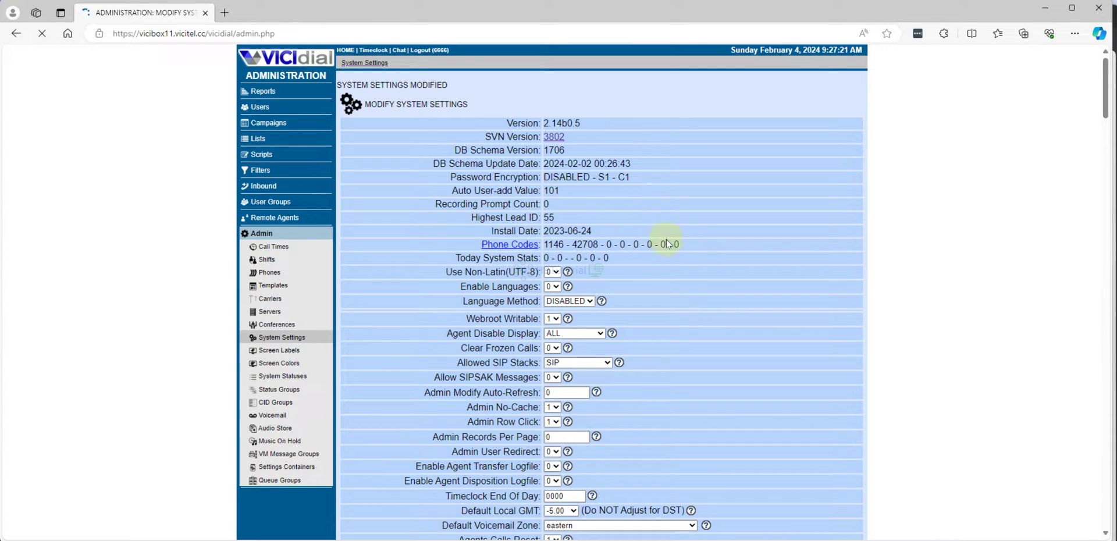
Check the TestCamp campaign's QC settings, then go to Administration's User Groups list
click(269, 128)
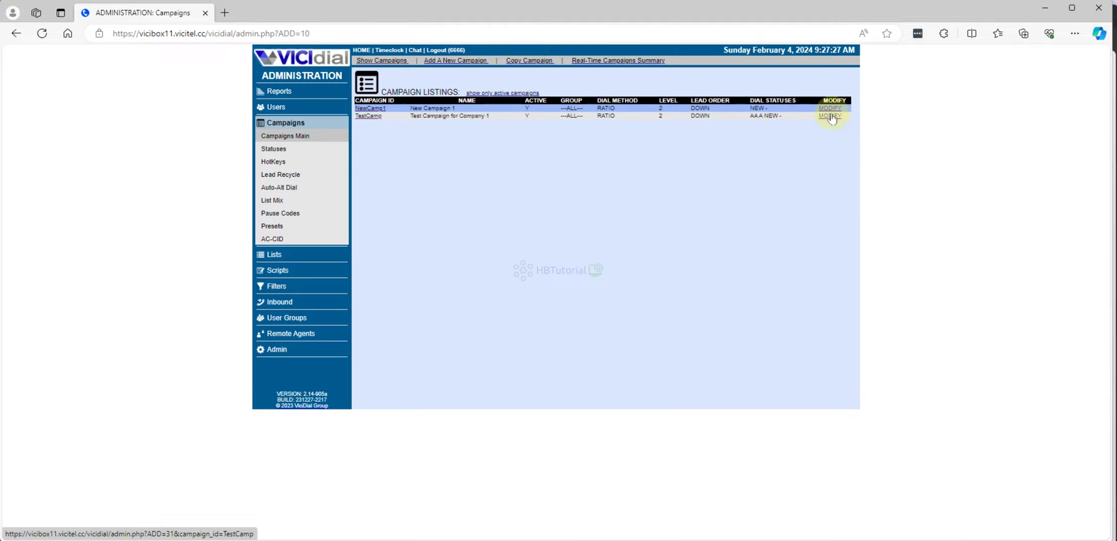
click(830, 116)
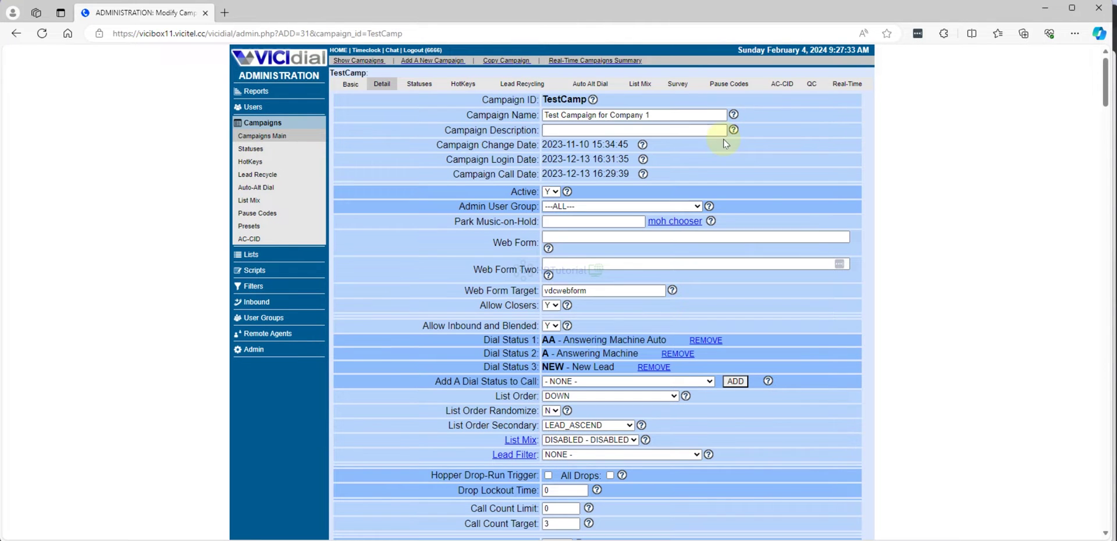
click(814, 85)
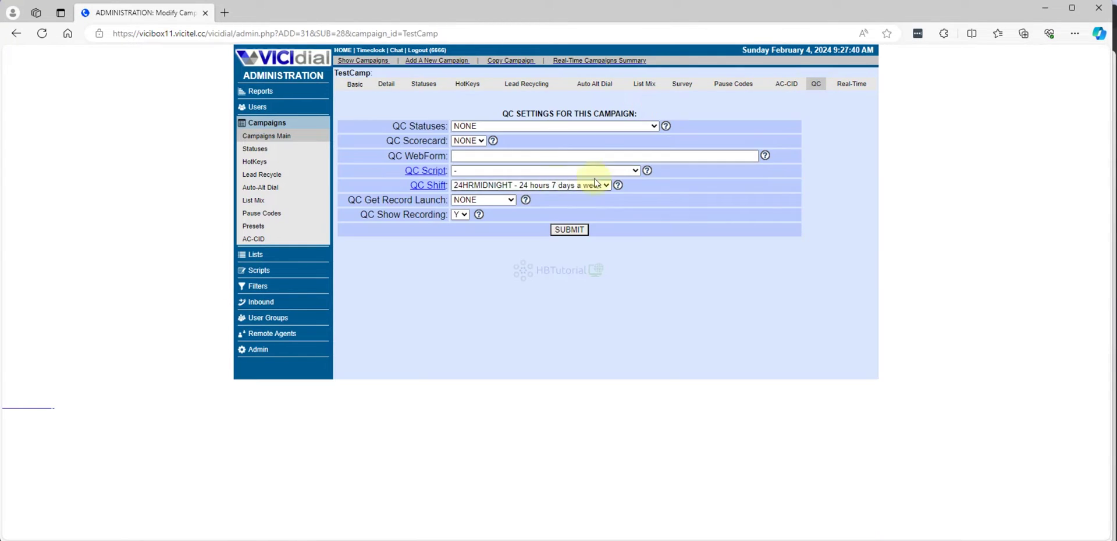
drag(640, 153, 453, 311)
click(487, 356)
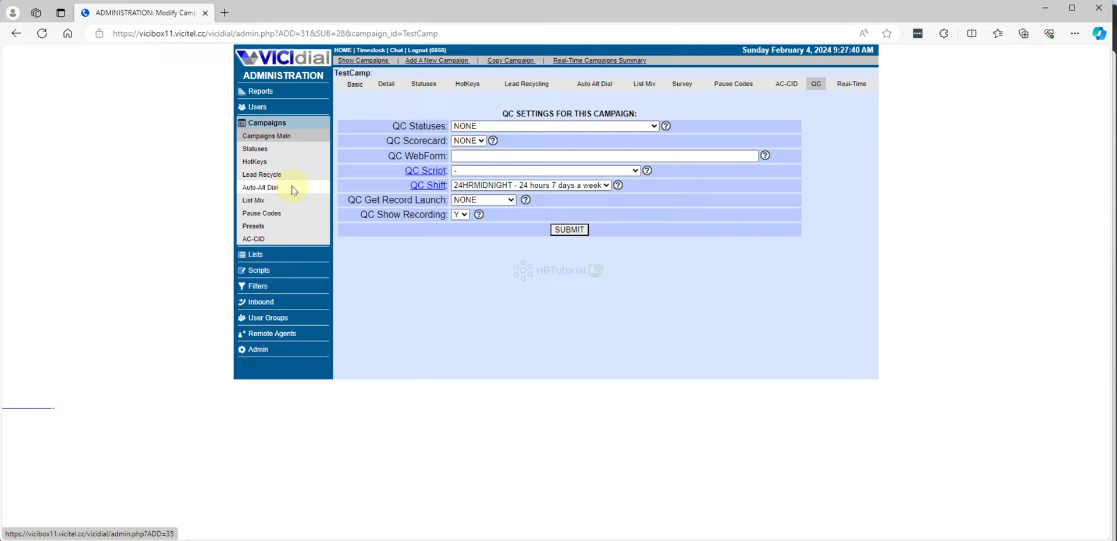
click(257, 351)
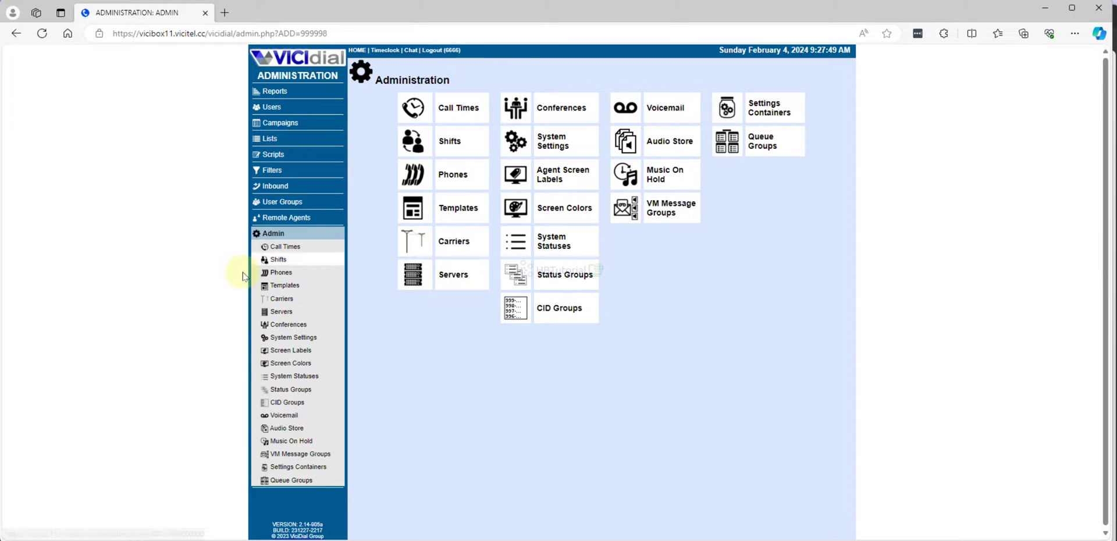
click(276, 207)
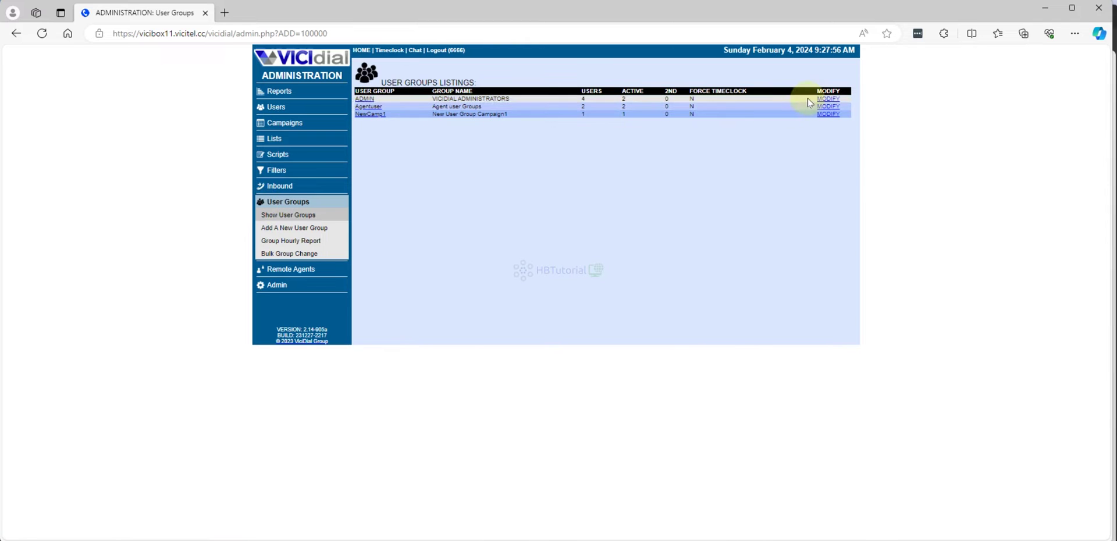
Edit the ADMIN user group to tick TestCamp under QC Allowed Campaigns
click(820, 100)
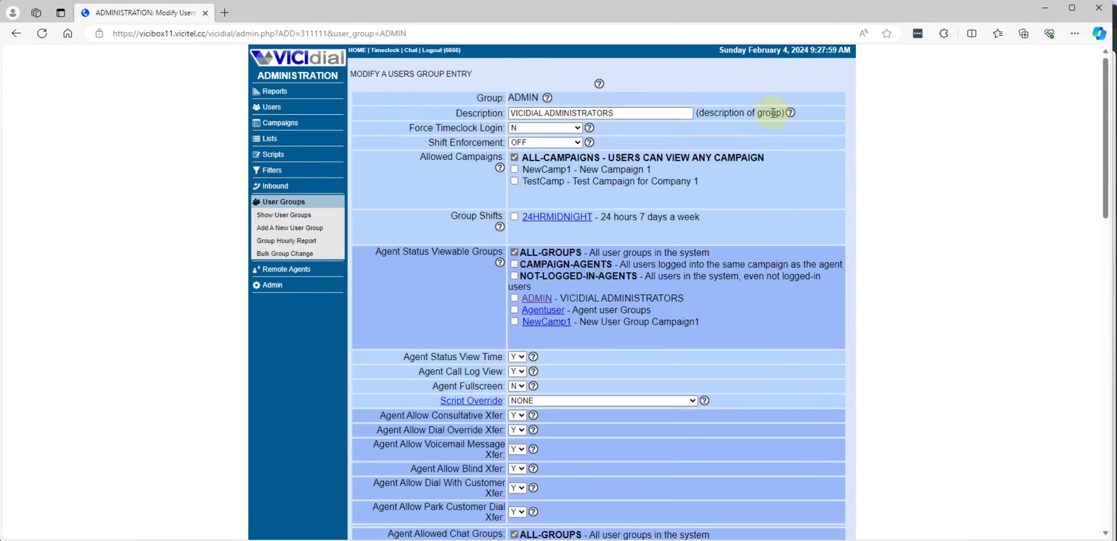
scroll(431, 241, down, 6)
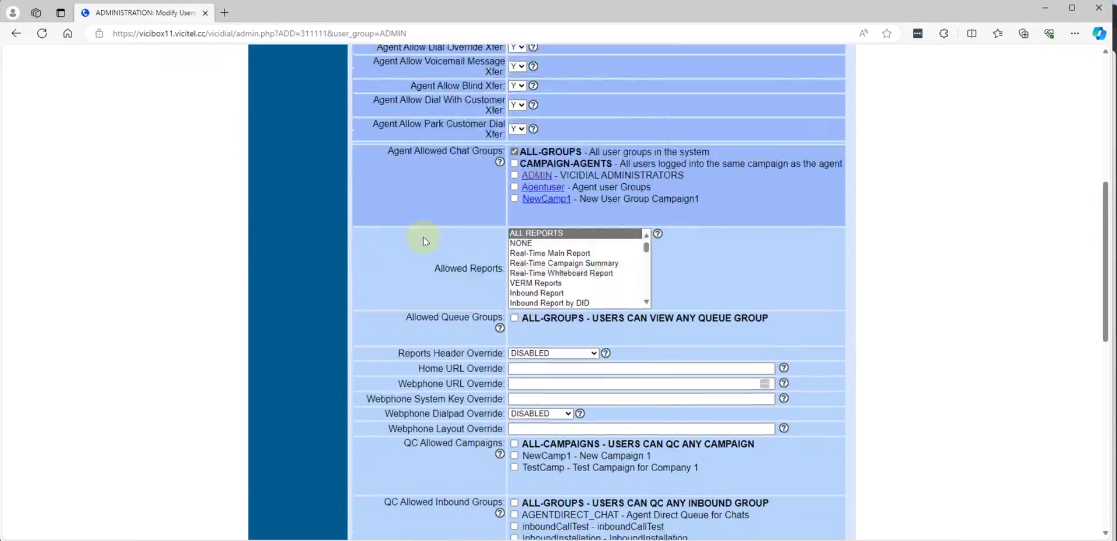
scroll(416, 236, down, 3)
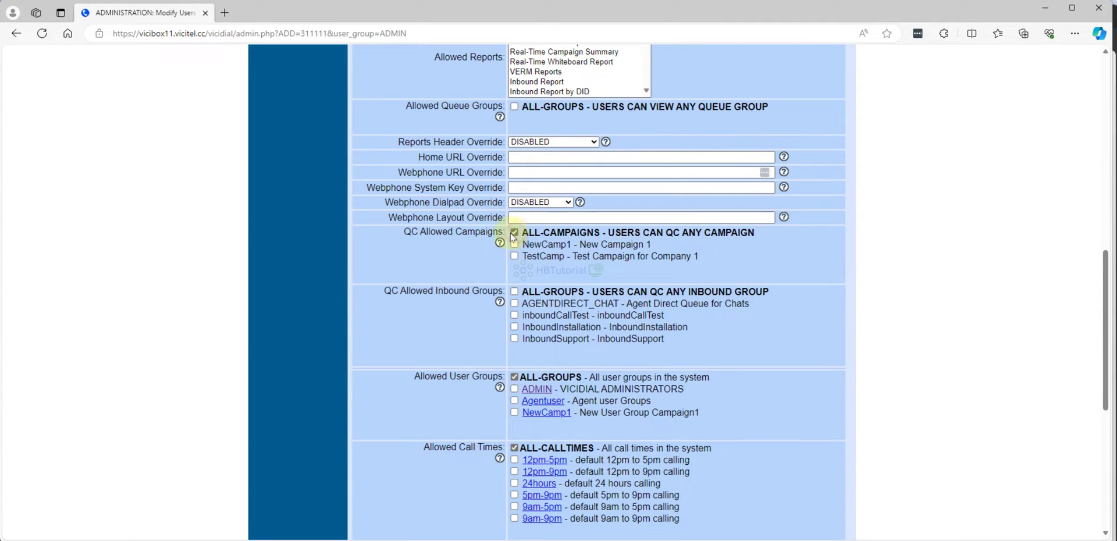
drag(412, 234, 705, 293)
click(844, 314)
scroll(842, 317, down, 5)
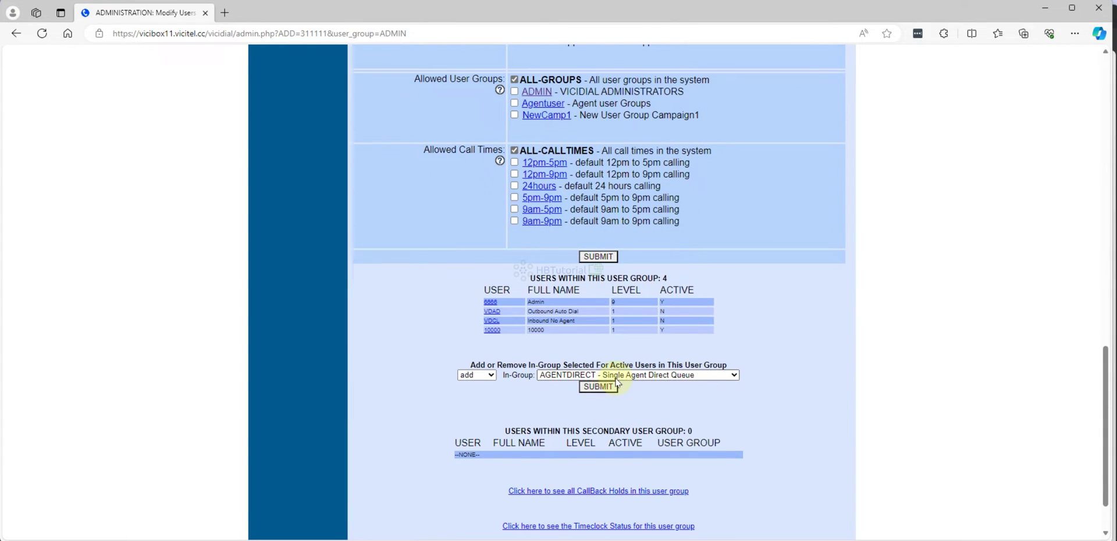
scroll(617, 381, up, 2)
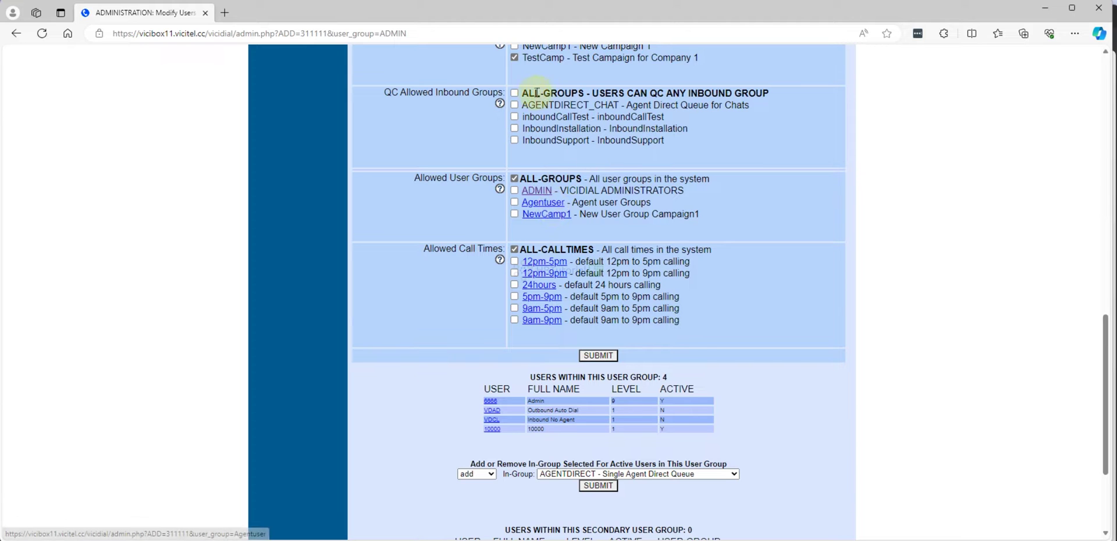
scroll(459, 118, up, 2)
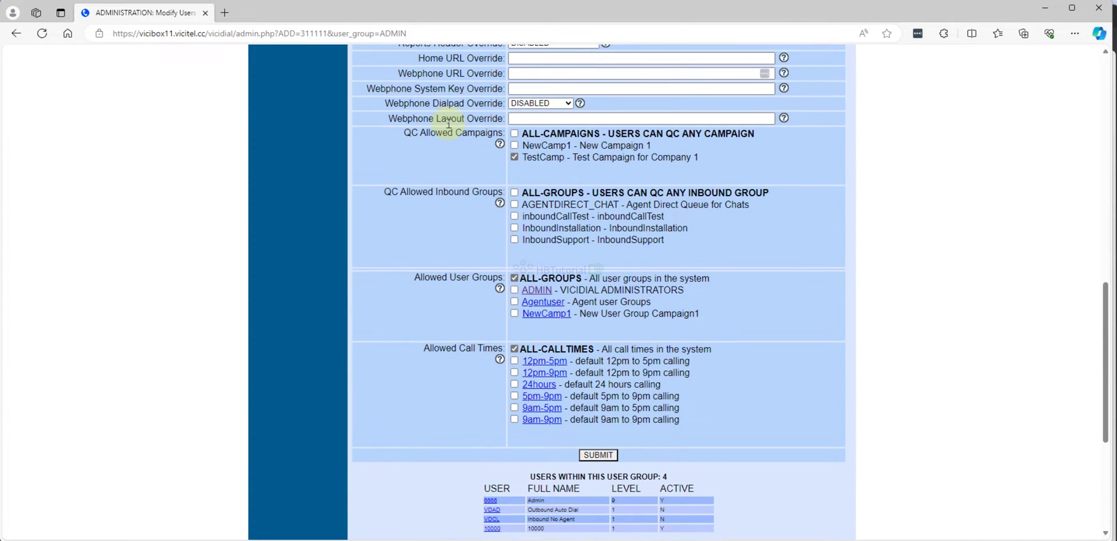
scroll(636, 417, down, 5)
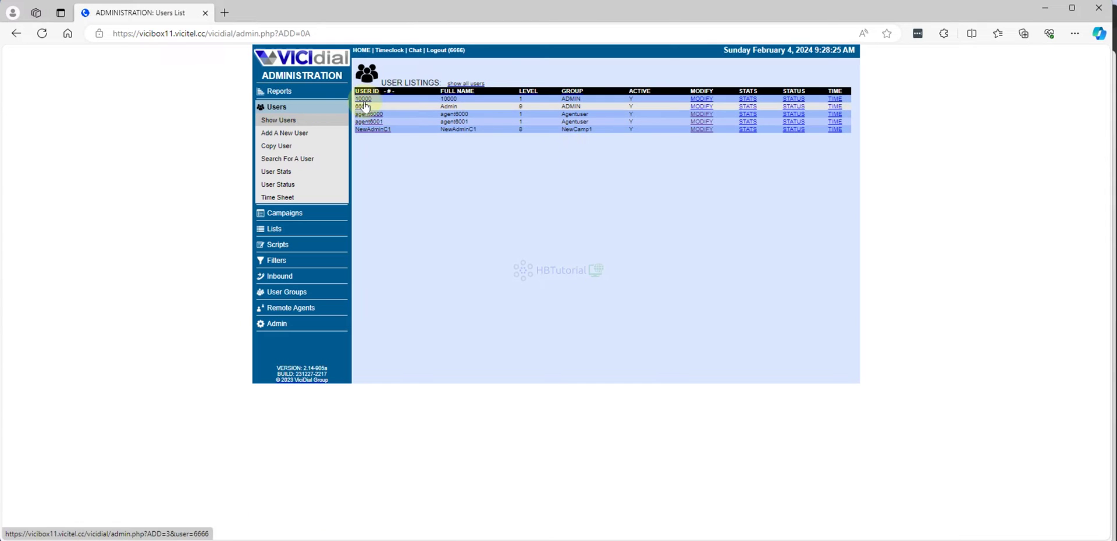
For user 6666, set QC Enabled 1, QC User Level 7 - Manager, and QC Pass/Finish/Commit 1
click(699, 108)
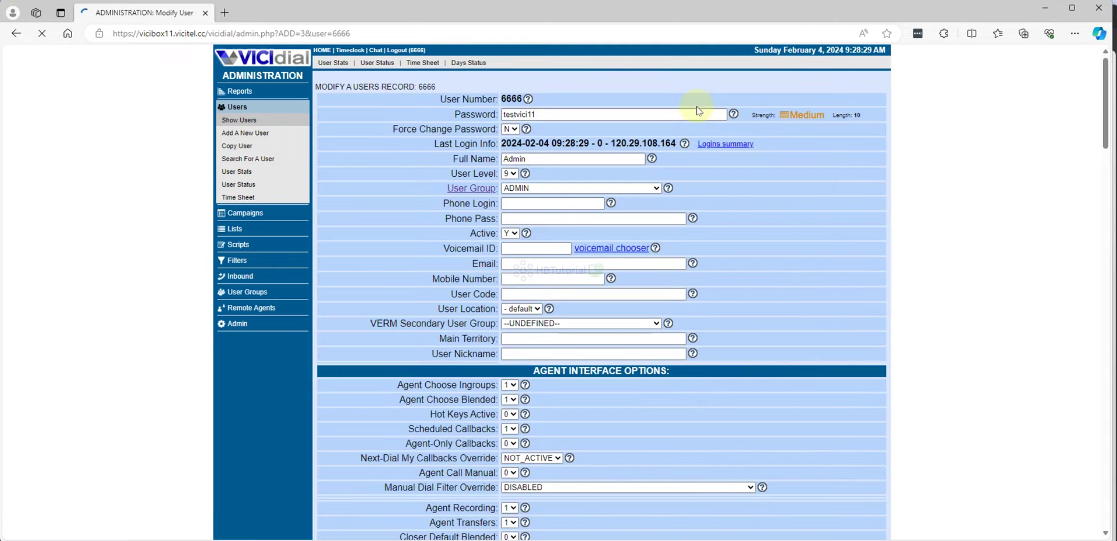
scroll(650, 285, down, 8)
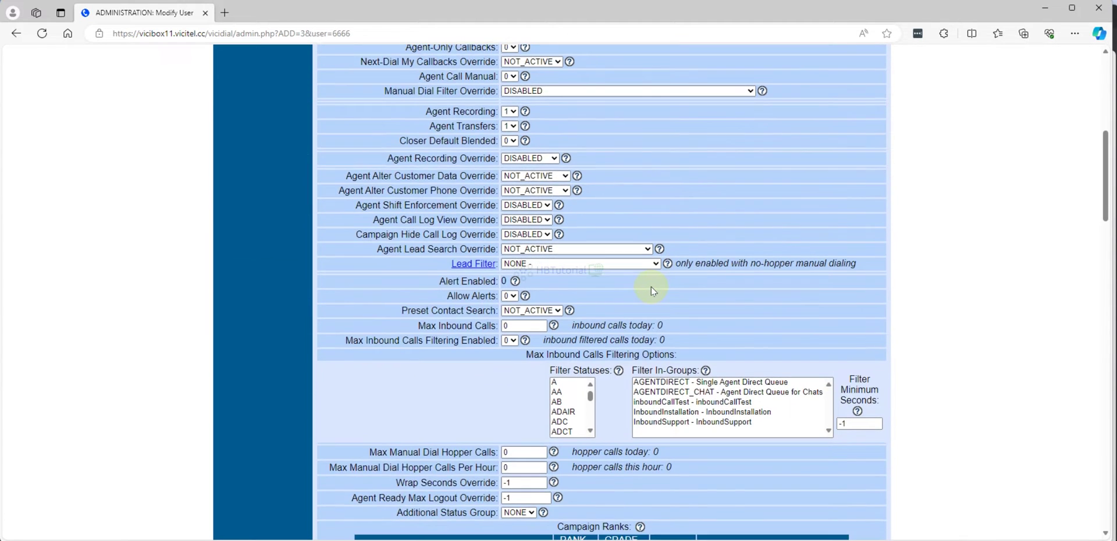
scroll(651, 286, down, 5)
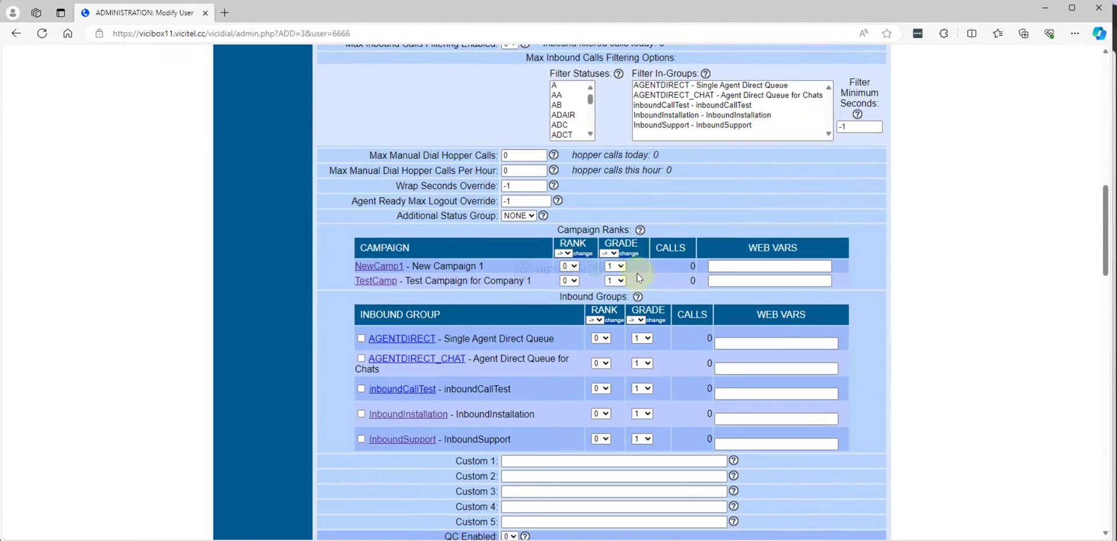
scroll(637, 276, down, 8)
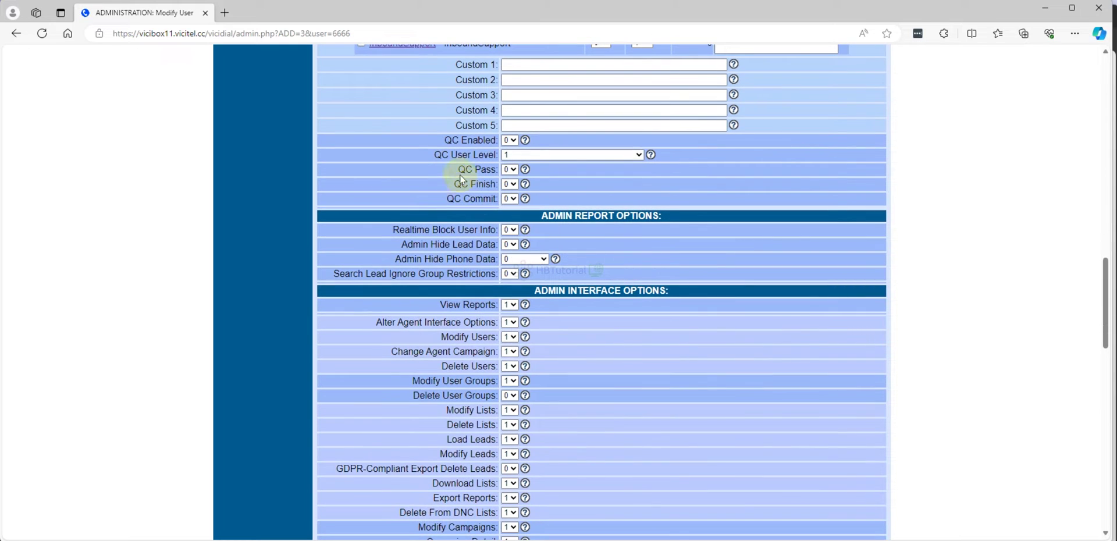
drag(424, 140, 497, 140)
click(510, 140)
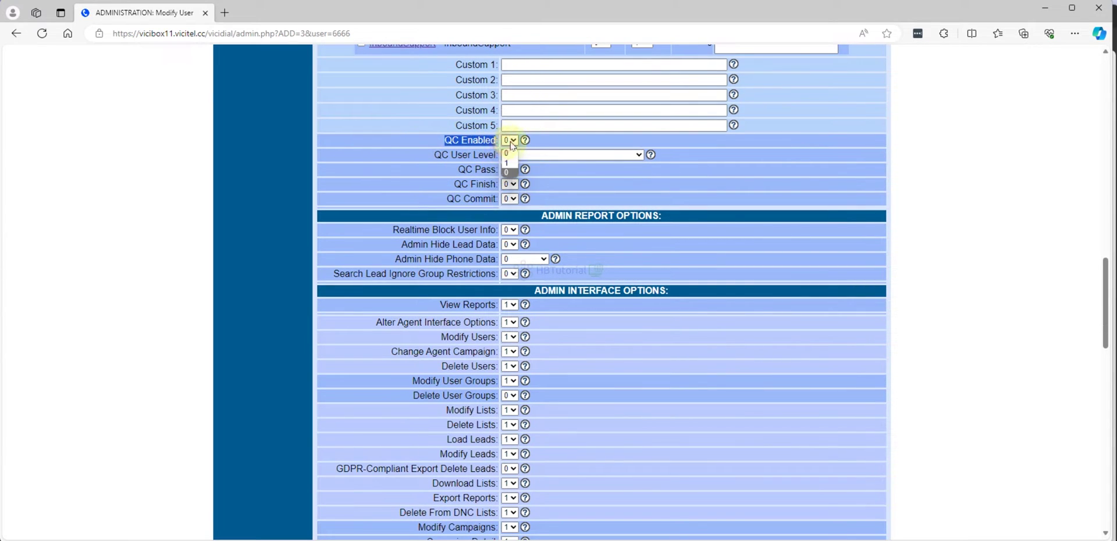
click(508, 162)
click(536, 156)
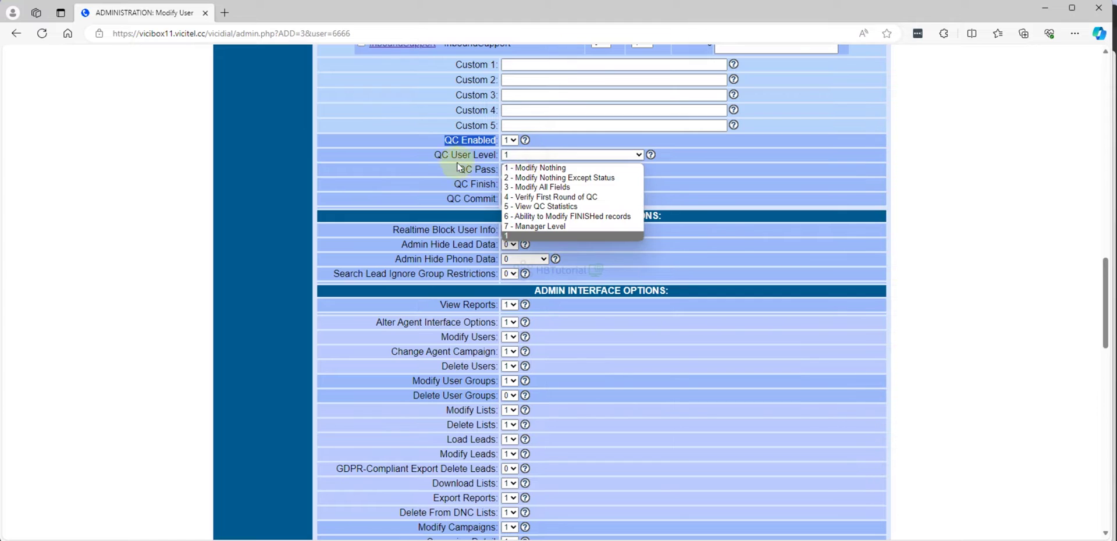
click(550, 227)
click(510, 184)
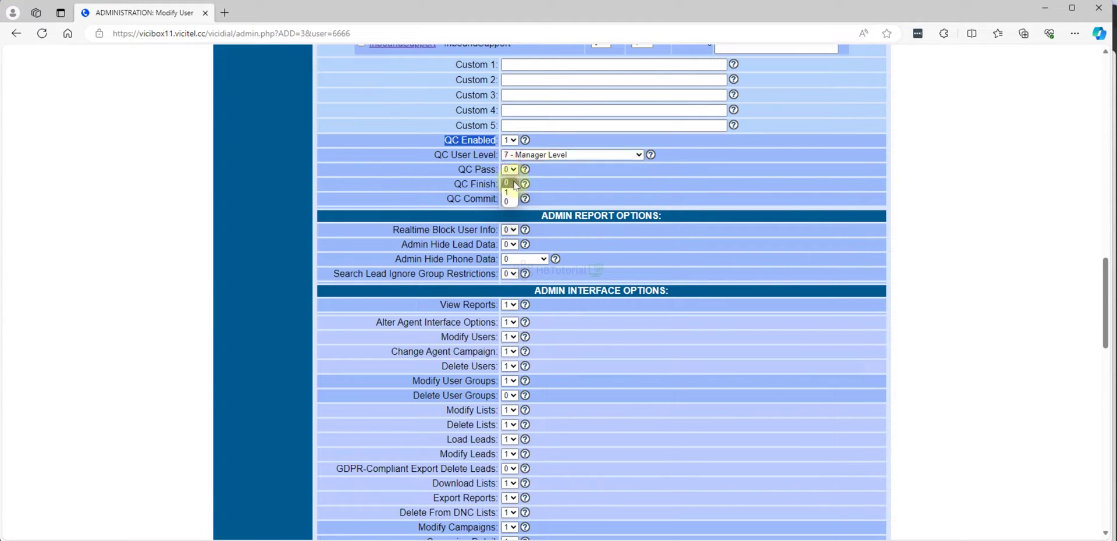
click(513, 191)
click(517, 207)
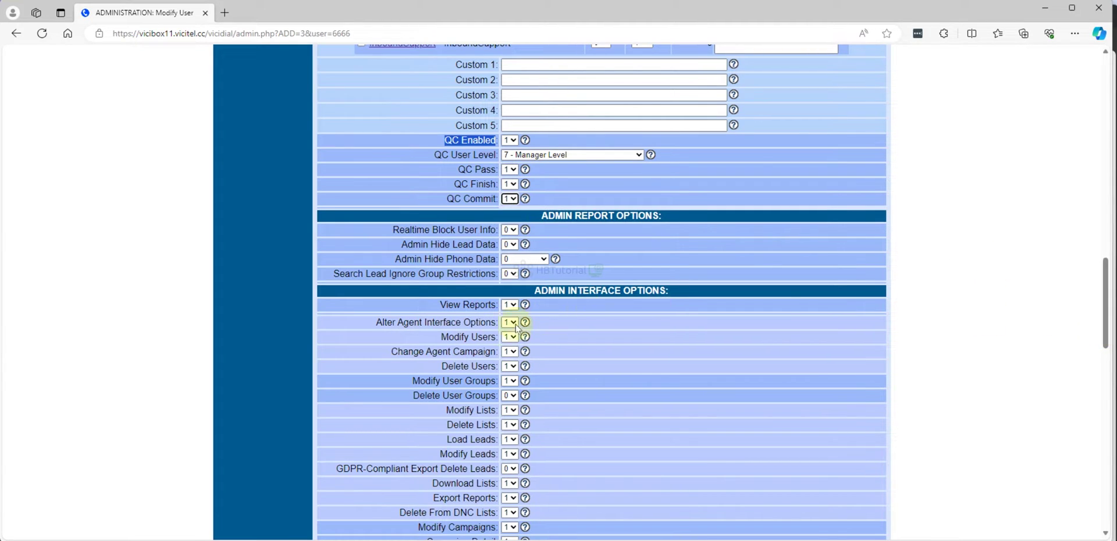
Set the user's Modify Lists, Modify Labels and Modify Colors permissions to 1
click(509, 410)
click(509, 418)
scroll(675, 413, down, 8)
click(516, 373)
click(509, 392)
click(510, 386)
click(510, 407)
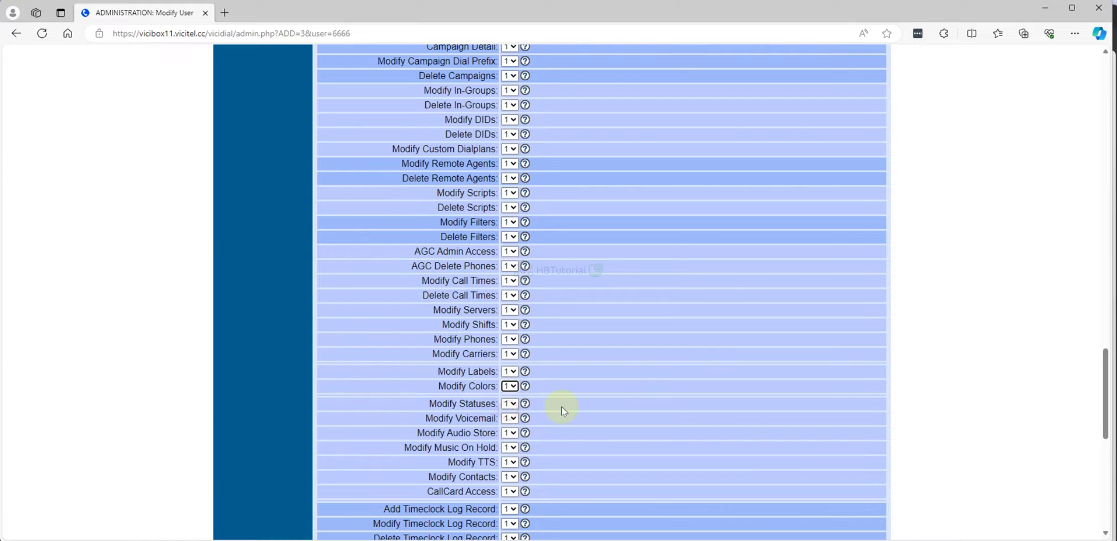
scroll(565, 404, down, 3)
scroll(570, 402, down, 5)
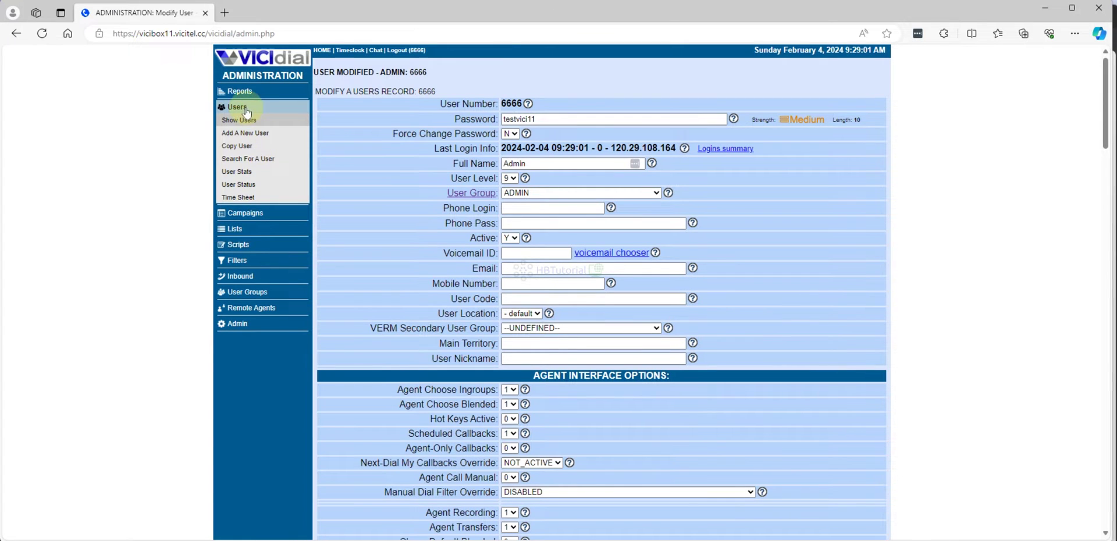
Return to Administration and open the new Quality Control listings, which show no QC campaigns yet
click(222, 325)
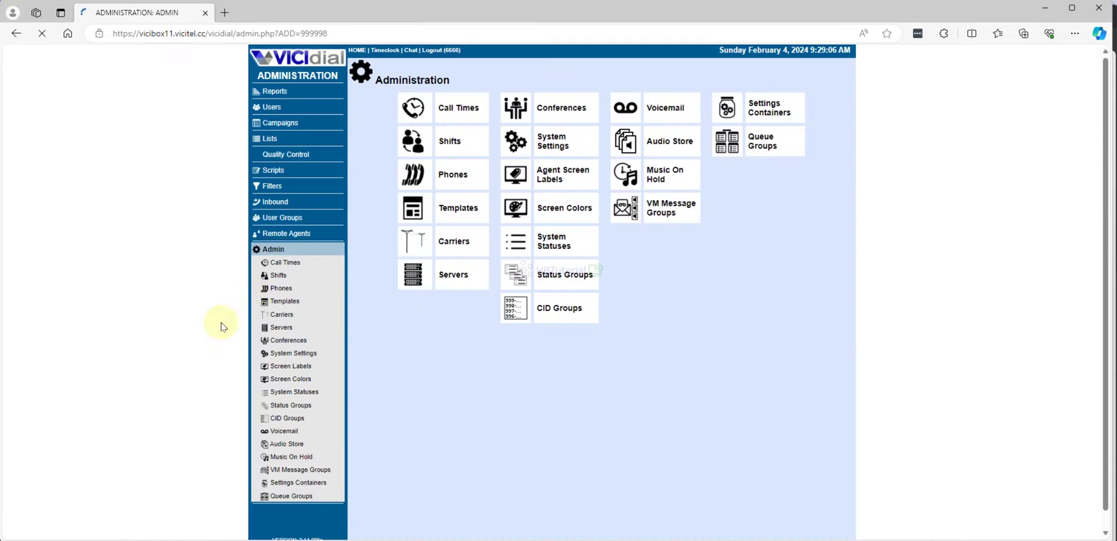
click(280, 157)
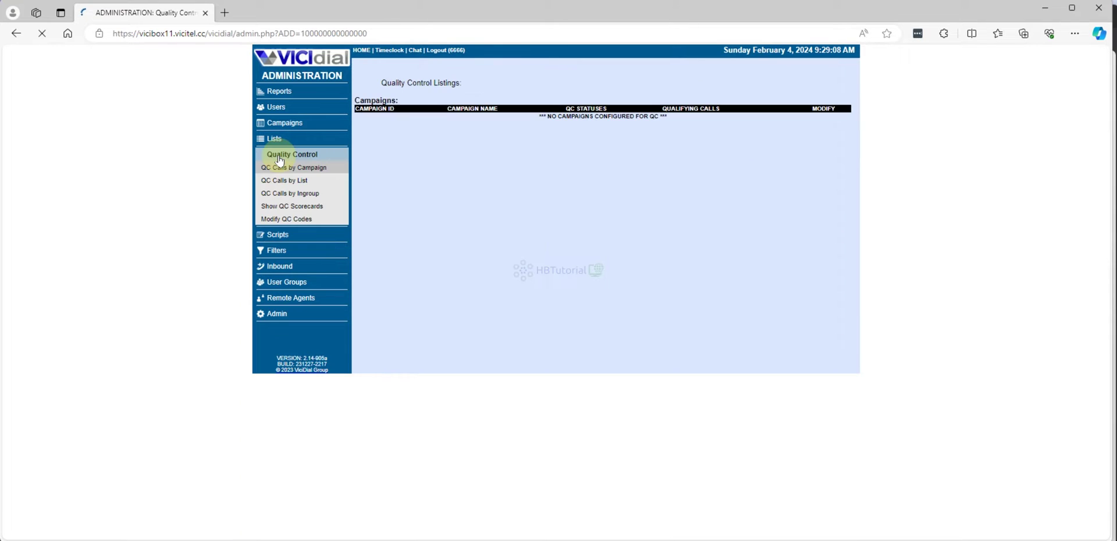
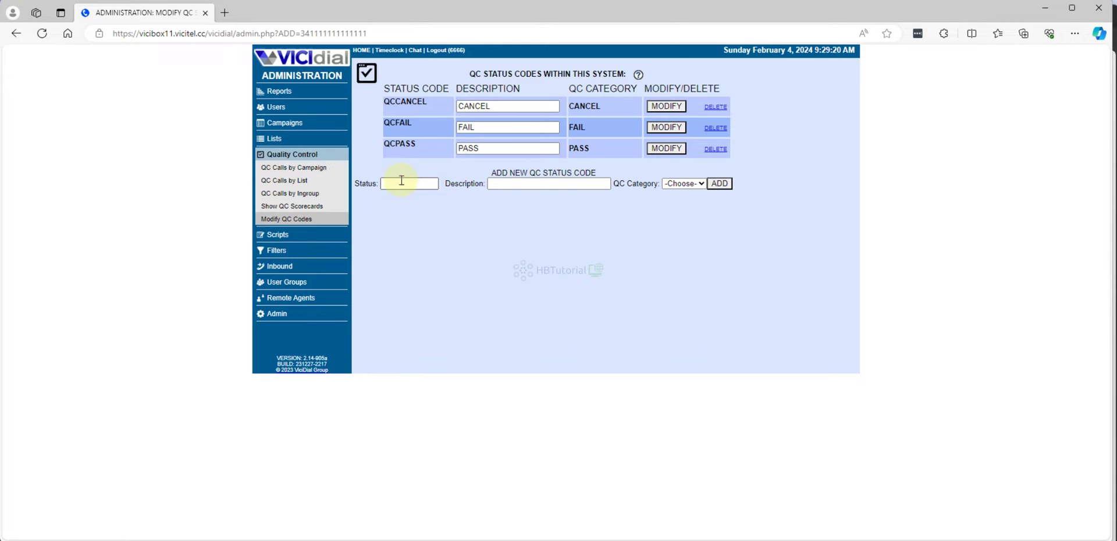
Create QC status QCDEC with description DECLINED, filed under the FAIL QC category
click(400, 183)
text(QC)
click(558, 186)
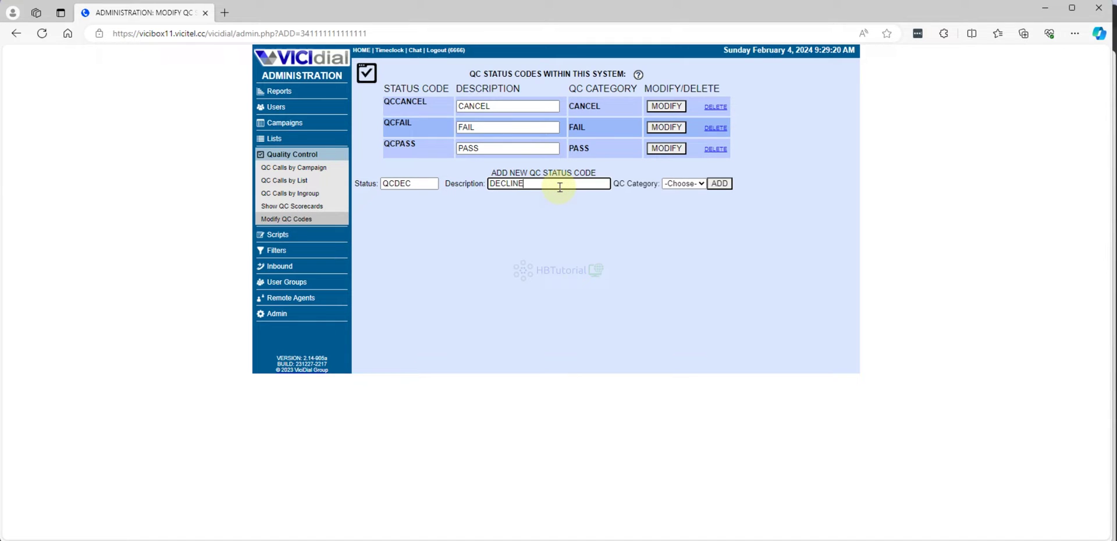
click(694, 184)
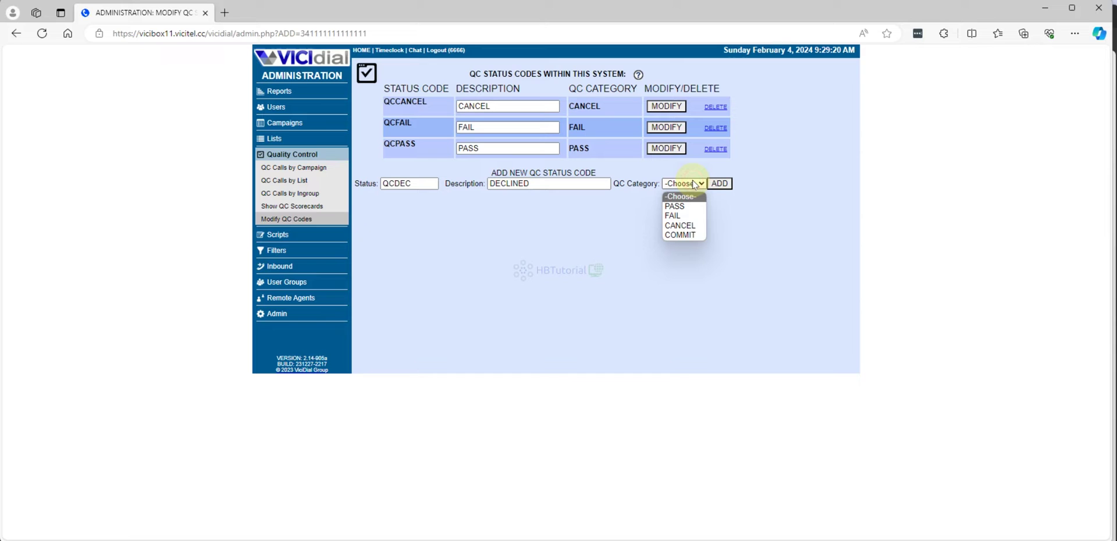
click(681, 216)
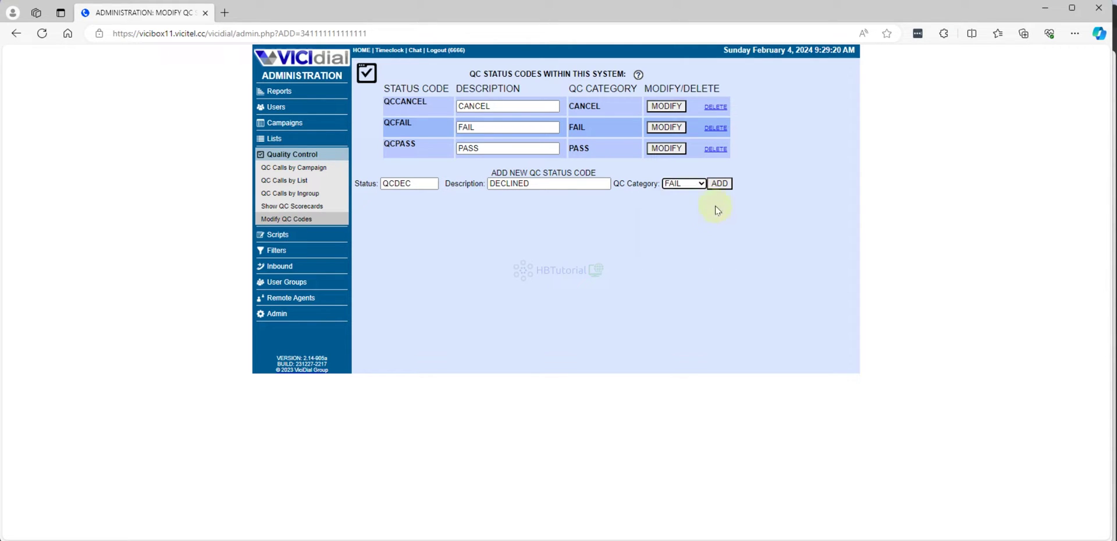
click(726, 185)
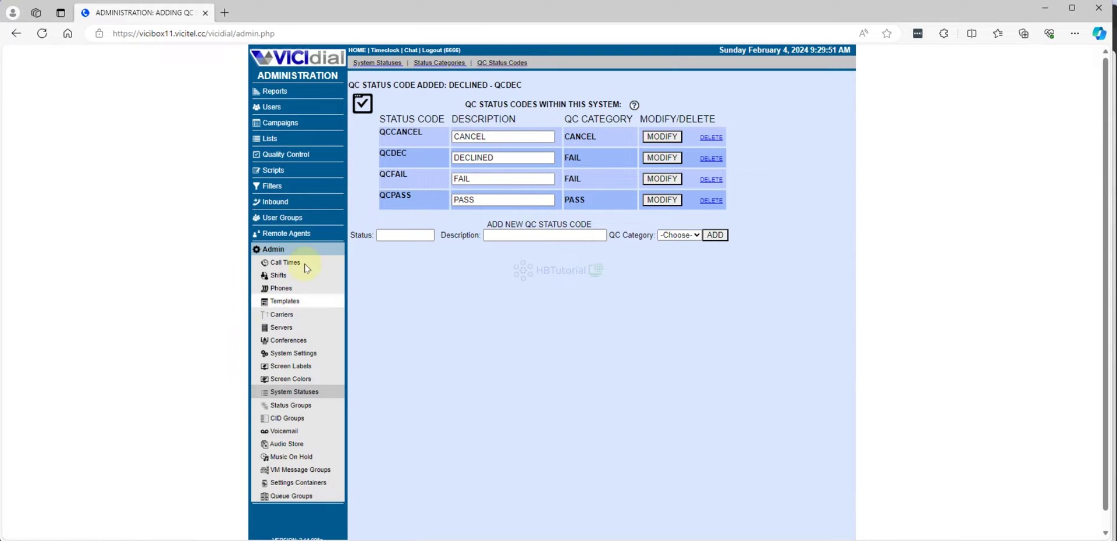
From the QC scorecards list, add active scorecard ID QCTEST named QC TEST
click(284, 154)
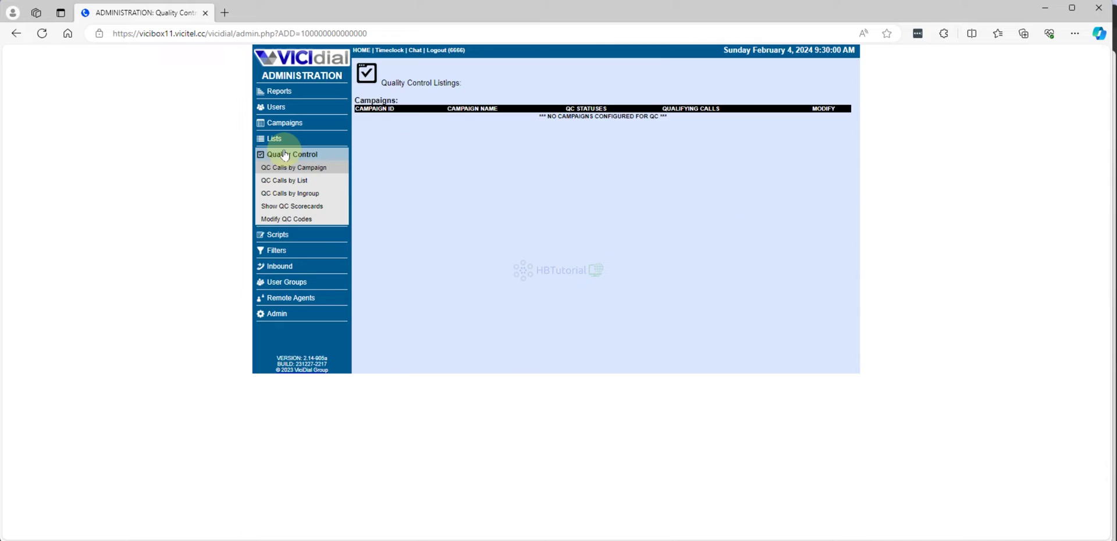
click(283, 207)
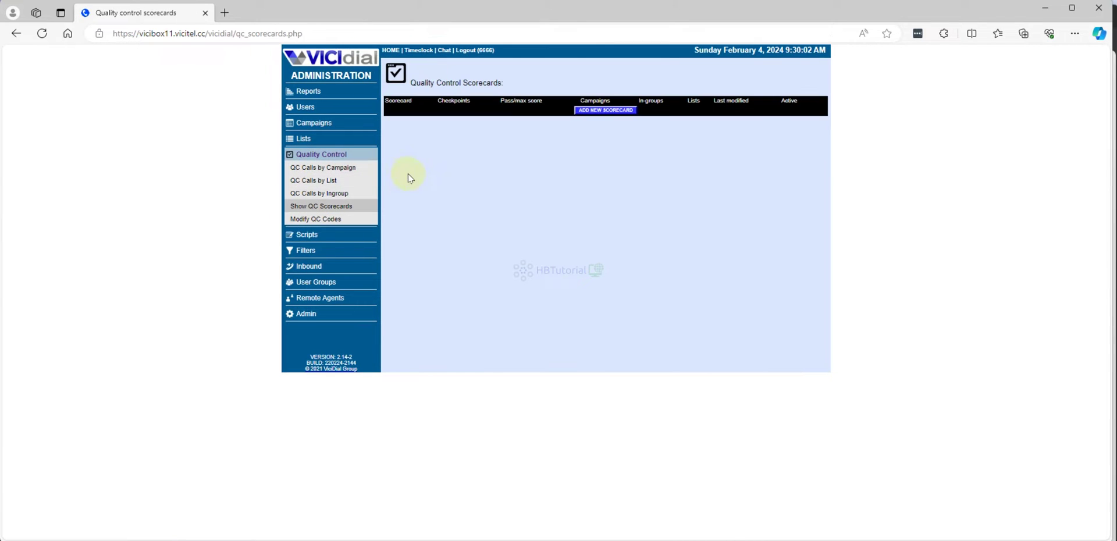
click(614, 111)
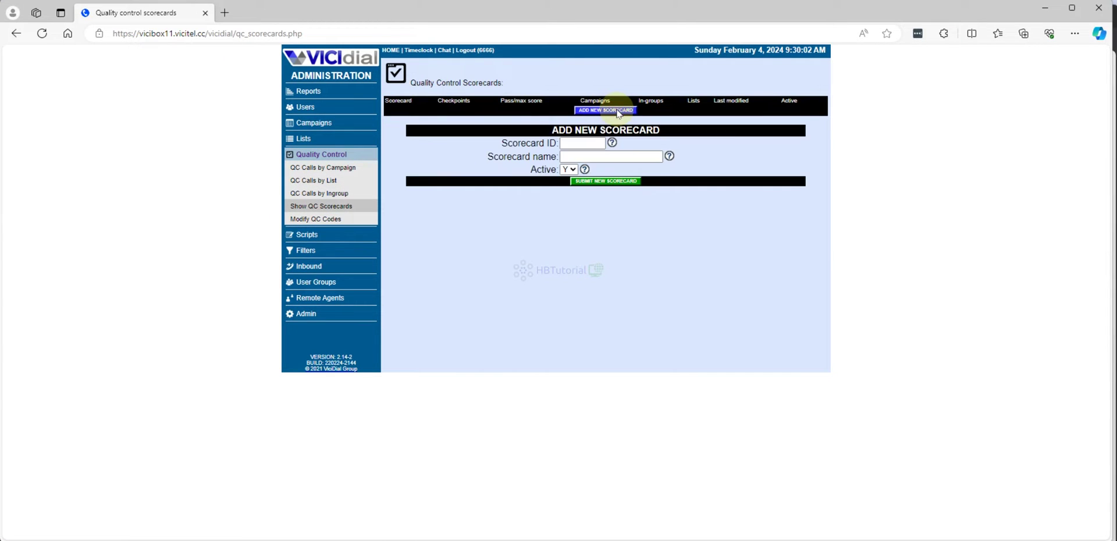
click(580, 142)
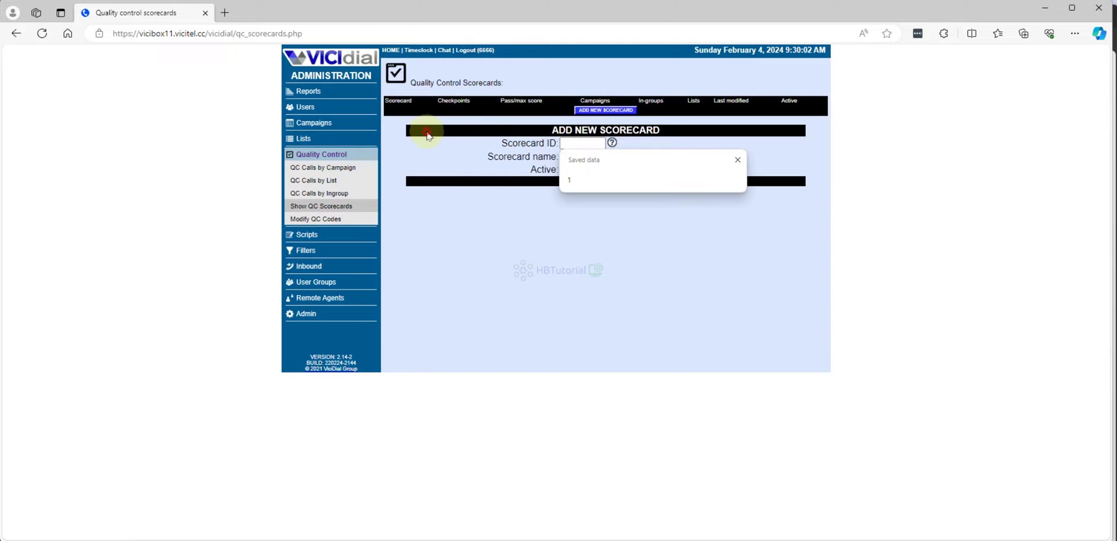
click(581, 142)
click(582, 143)
text(QCTEST)
drag(602, 143, 529, 136)
click(590, 156)
text(QCTEST)
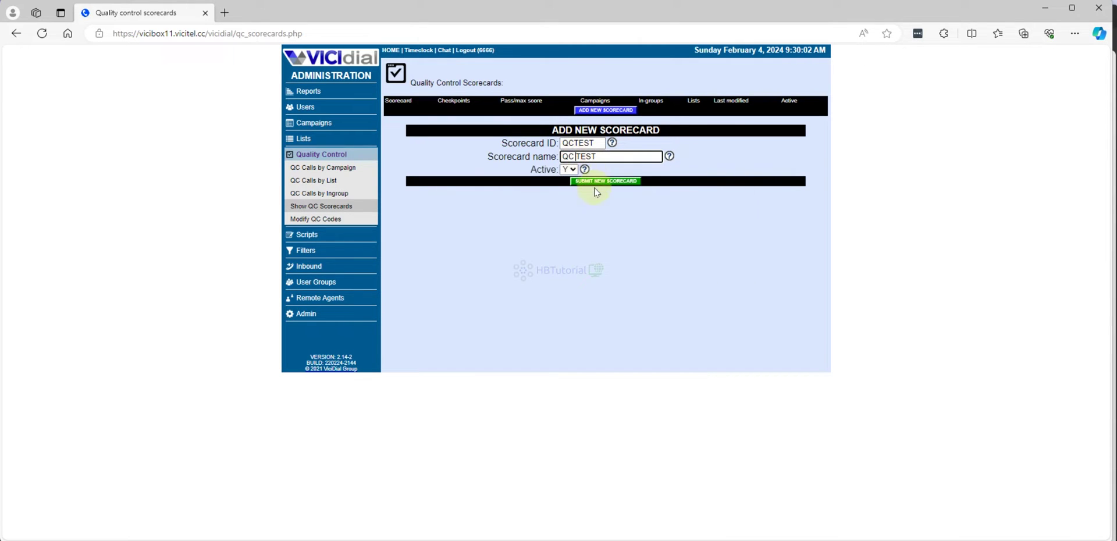
click(596, 182)
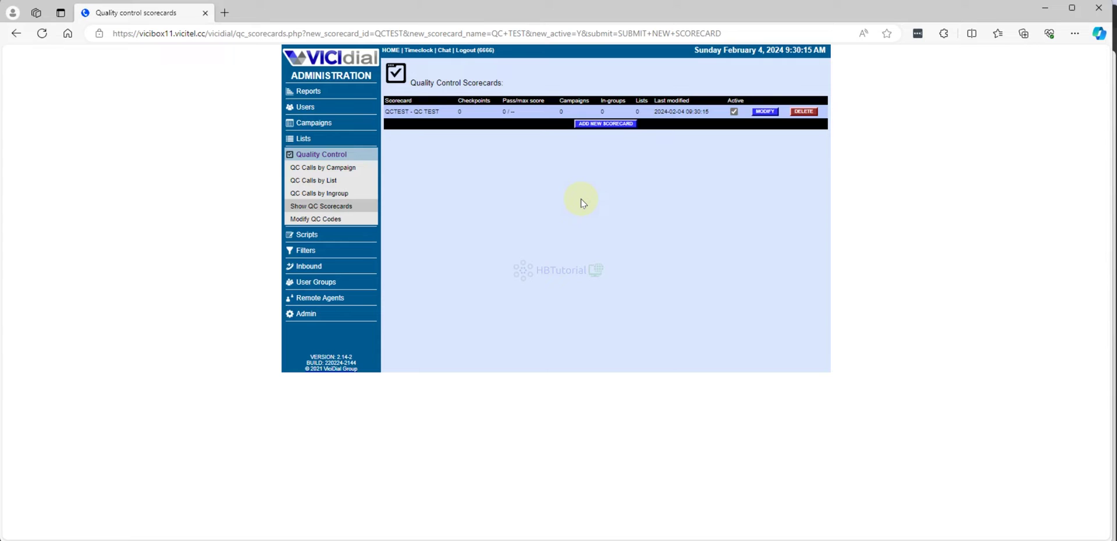
Add a Call OK checkpoint worth 20 points to the QCTEST scorecard
click(764, 112)
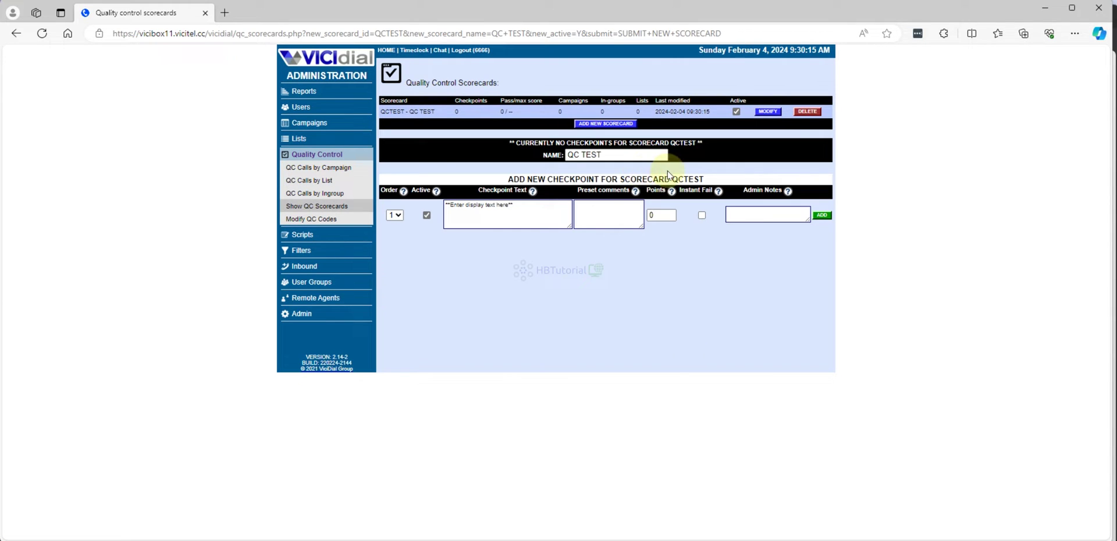
click(544, 207)
triple_click(474, 221)
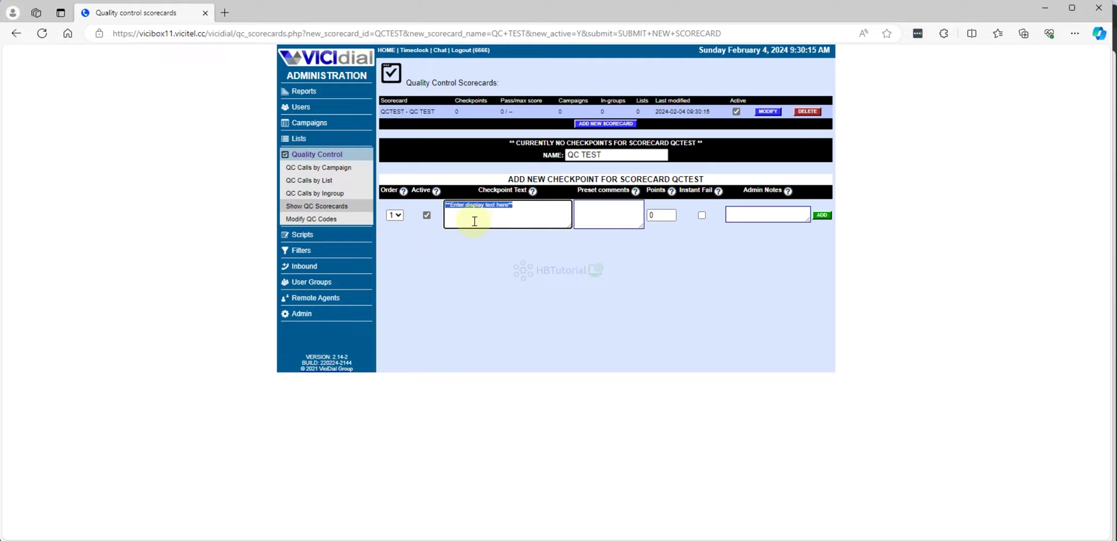
text(q)
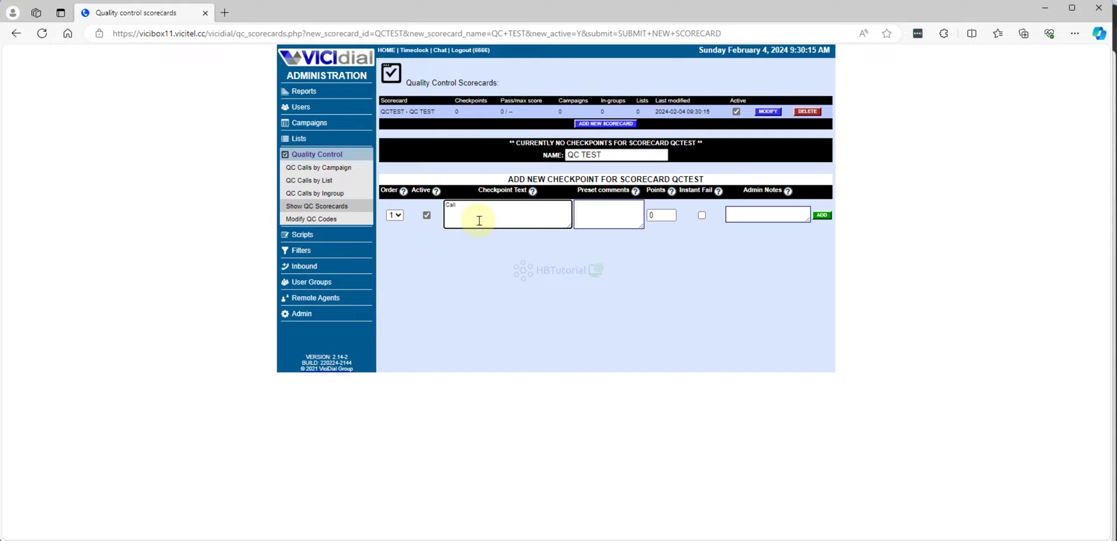
text(Ok)
click(660, 215)
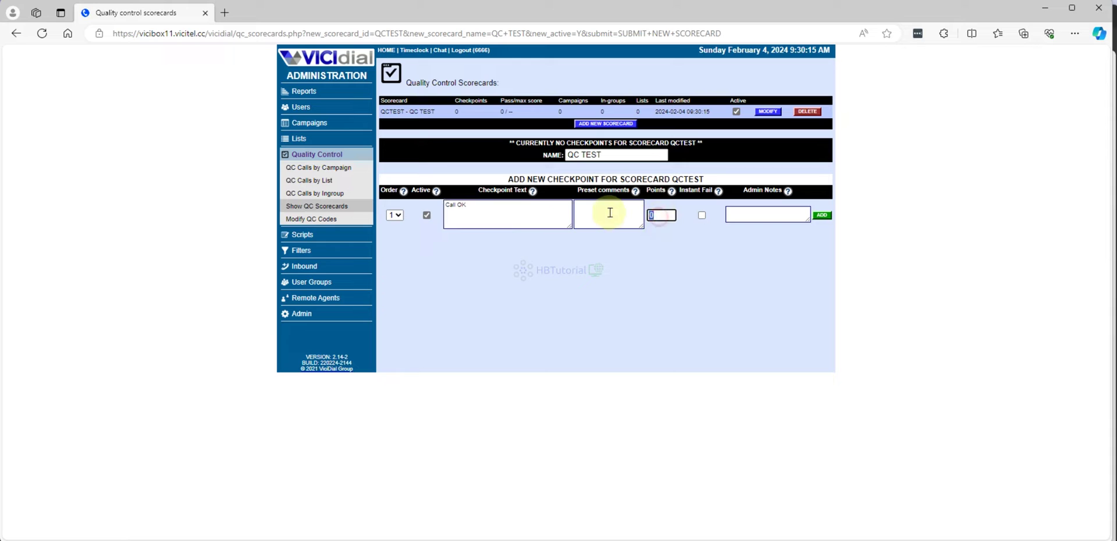
text(20)
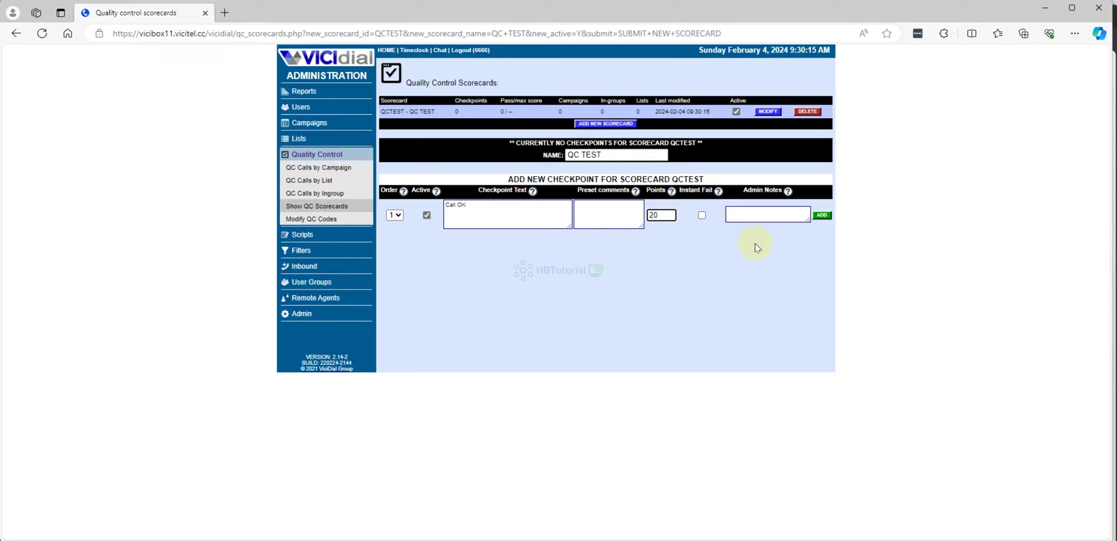
click(820, 215)
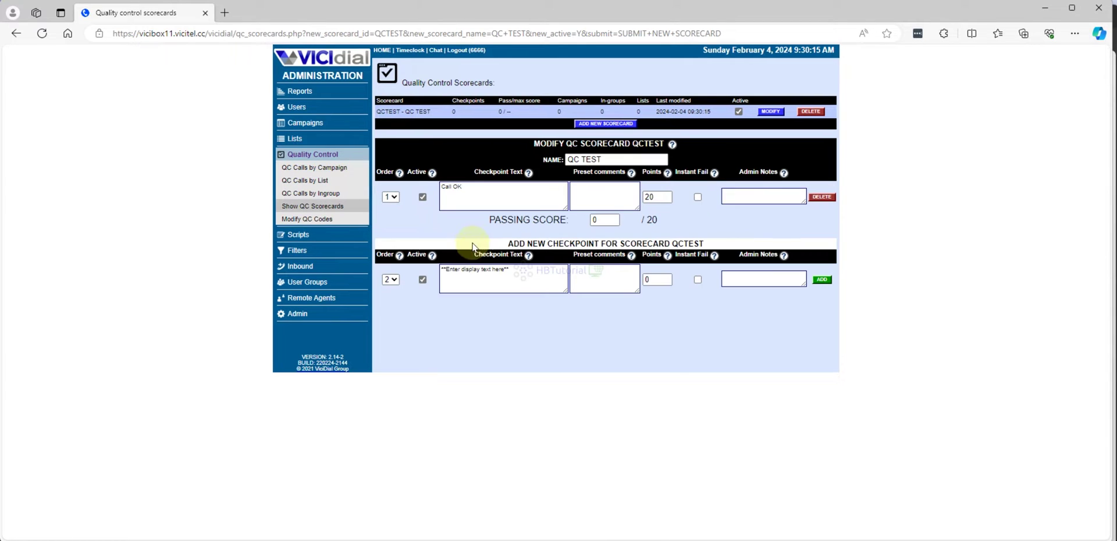
Add a 'Rejected wrong address' checkpoint worth 10 points
click(531, 269)
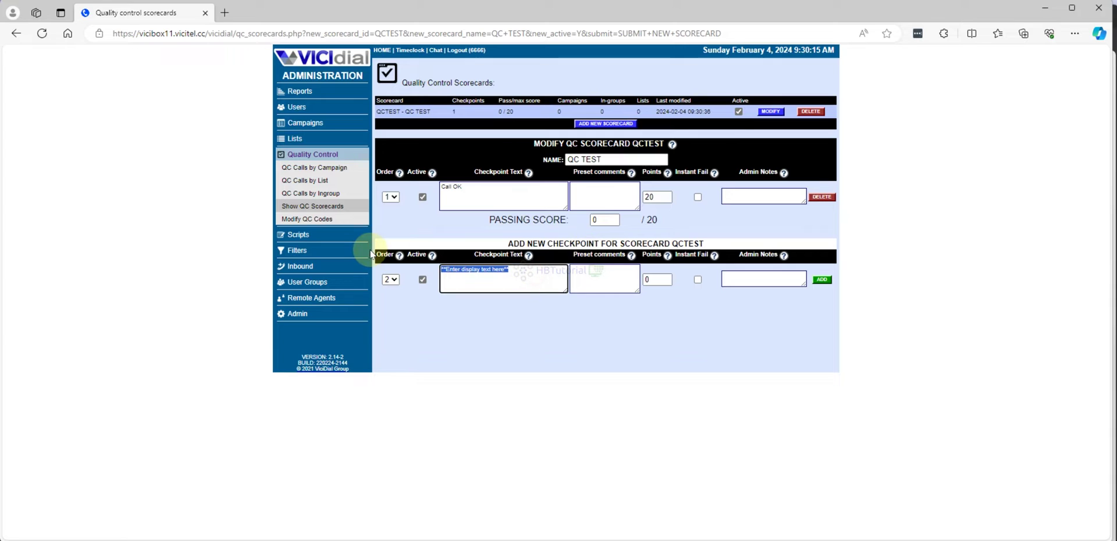
text(Rejected)
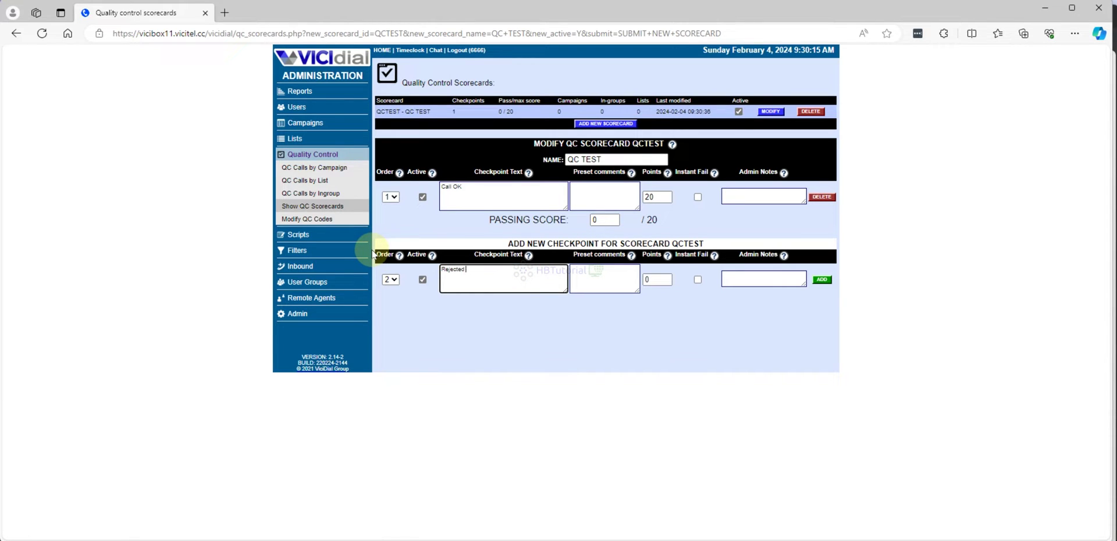
text( wrong address)
click(659, 279)
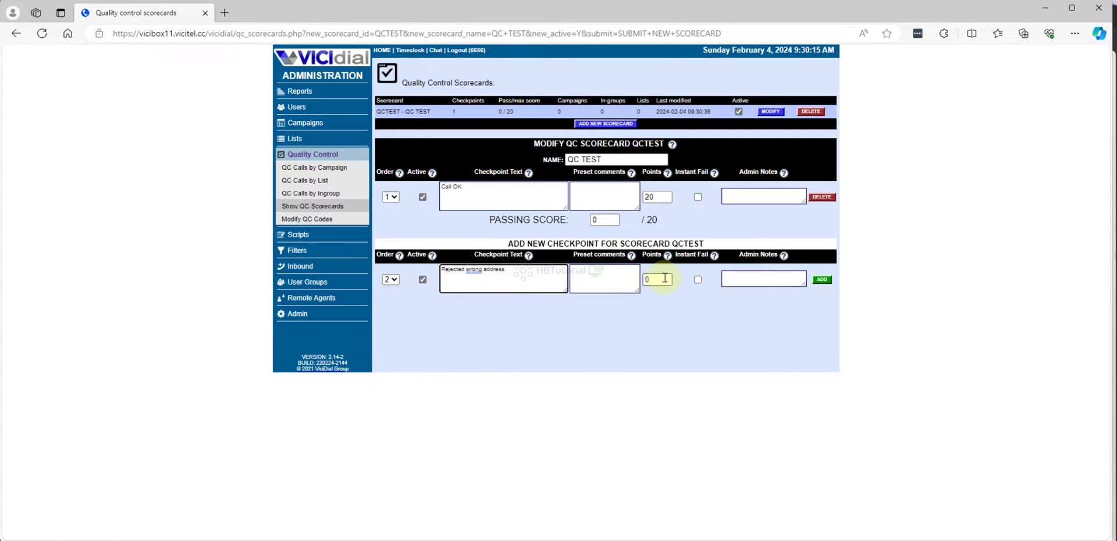
text(1)
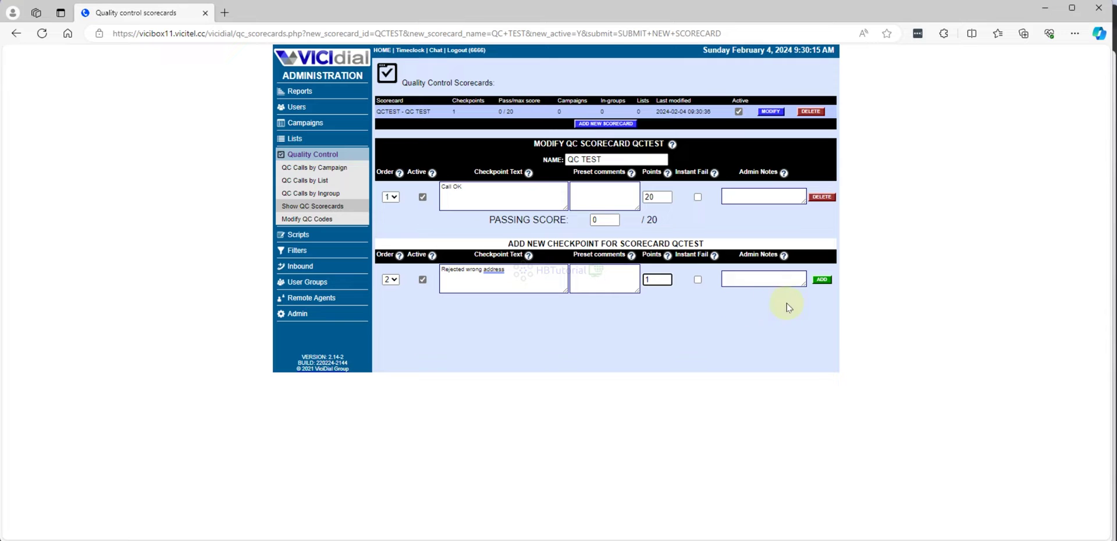
text(0)
click(821, 280)
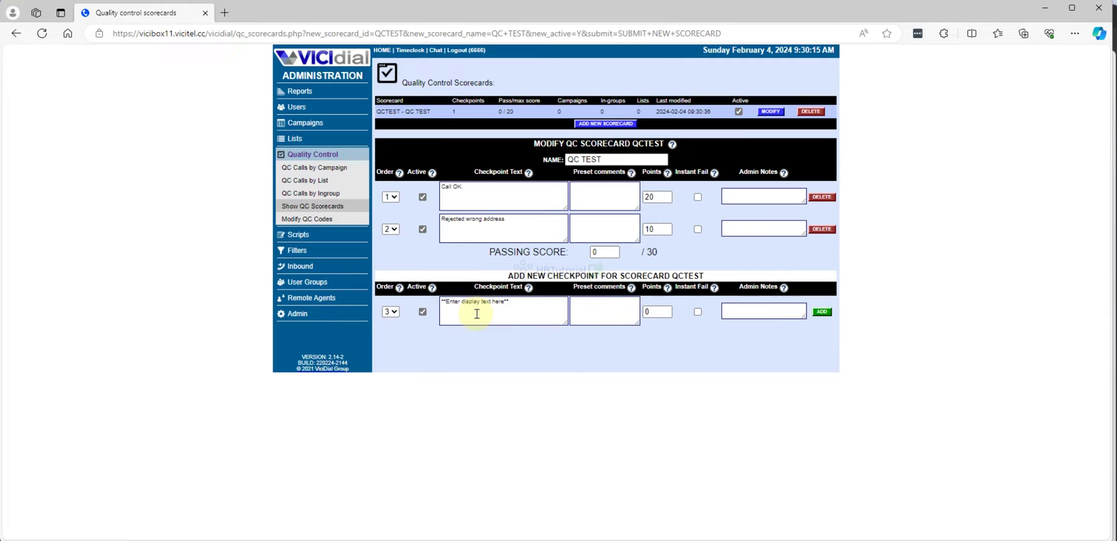
Add a 'test good fat' checkpoint worth 15 points
drag(524, 306, 434, 304)
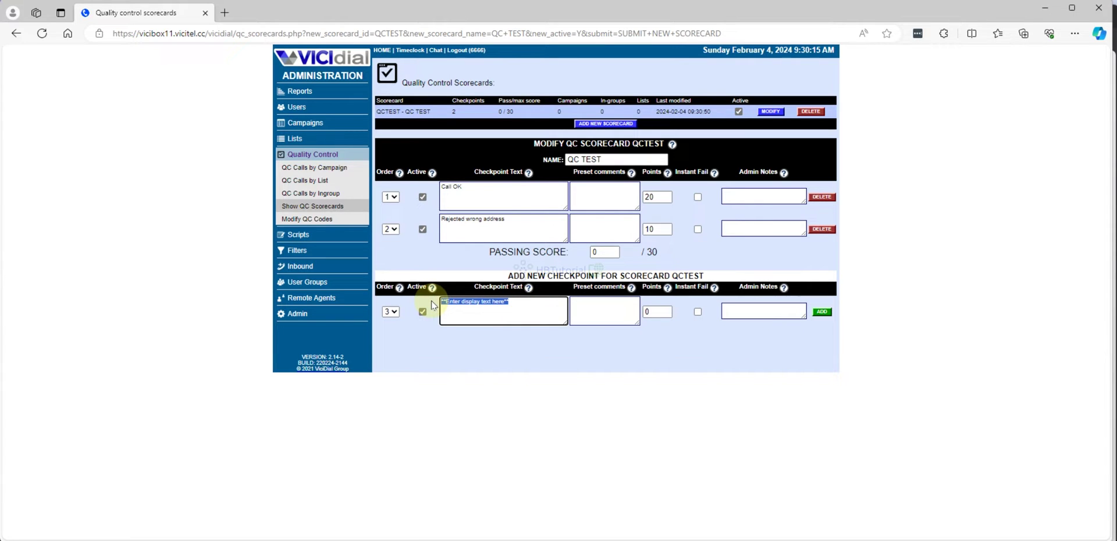
text(test good fat)
double_click(657, 312)
text(15)
click(822, 312)
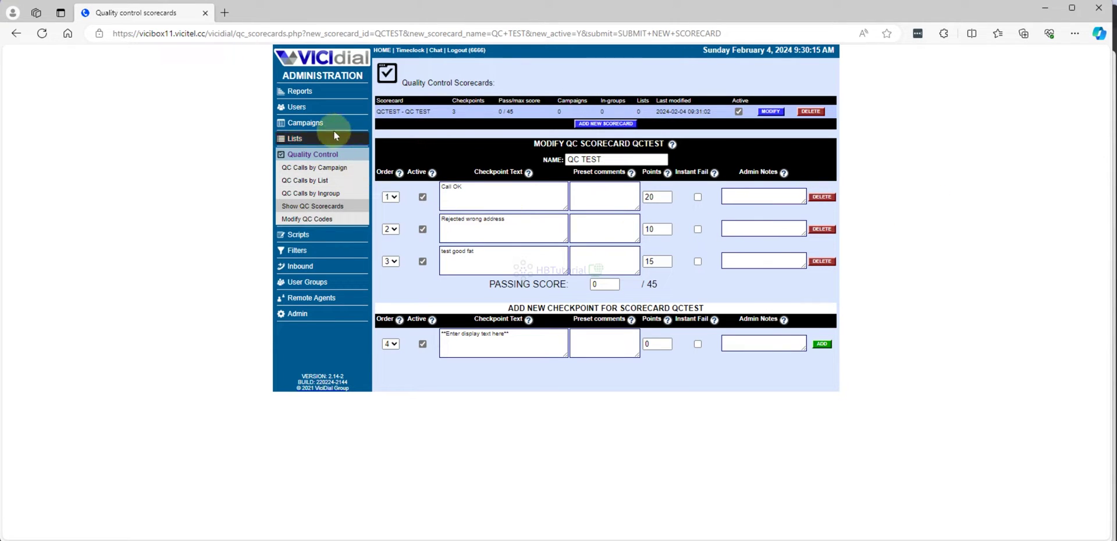
Open TestCamp's QC settings and look up what the QC Statuses field means
click(298, 168)
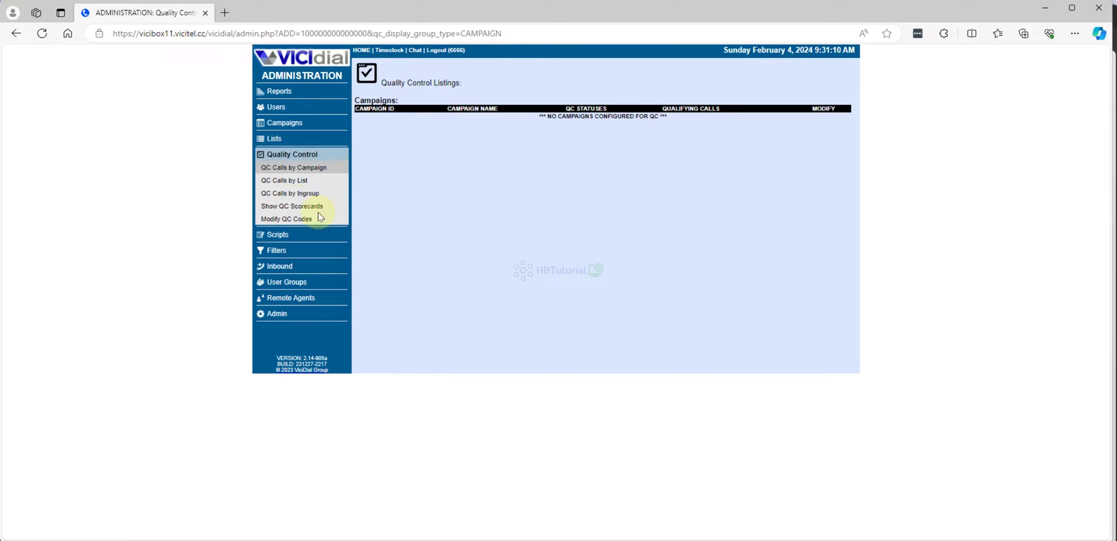
click(286, 127)
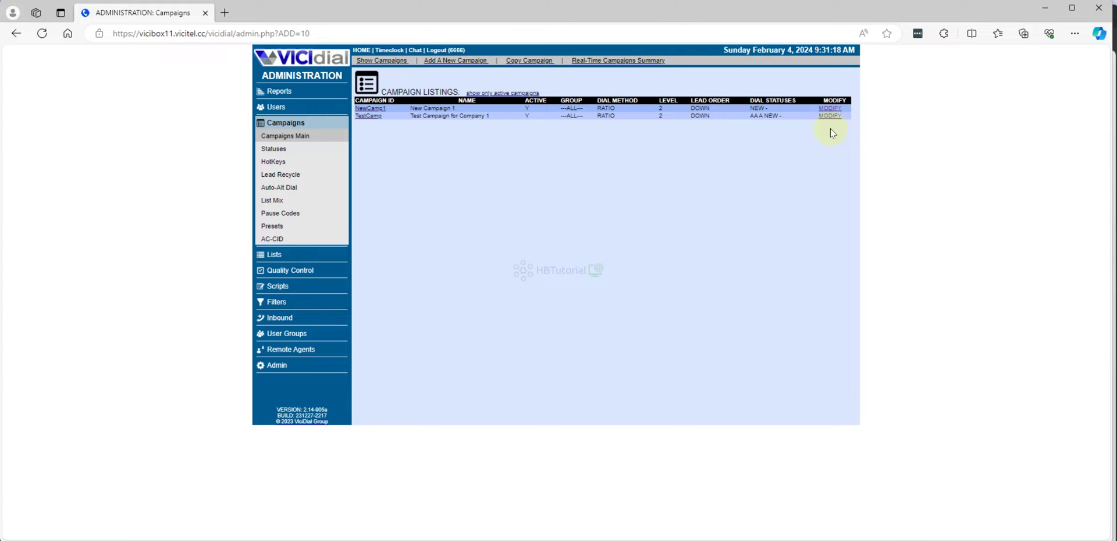
click(829, 116)
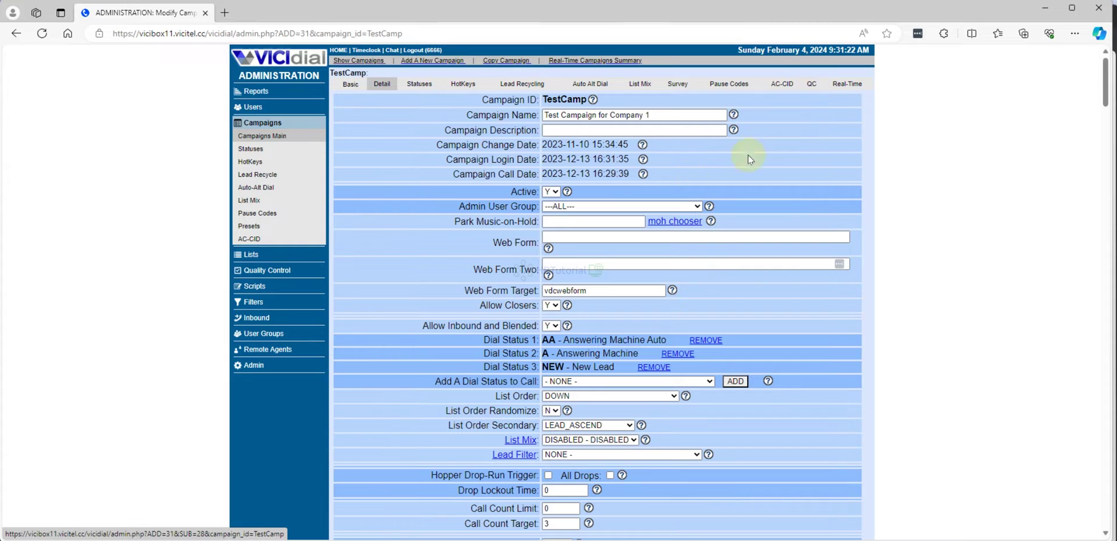
click(812, 88)
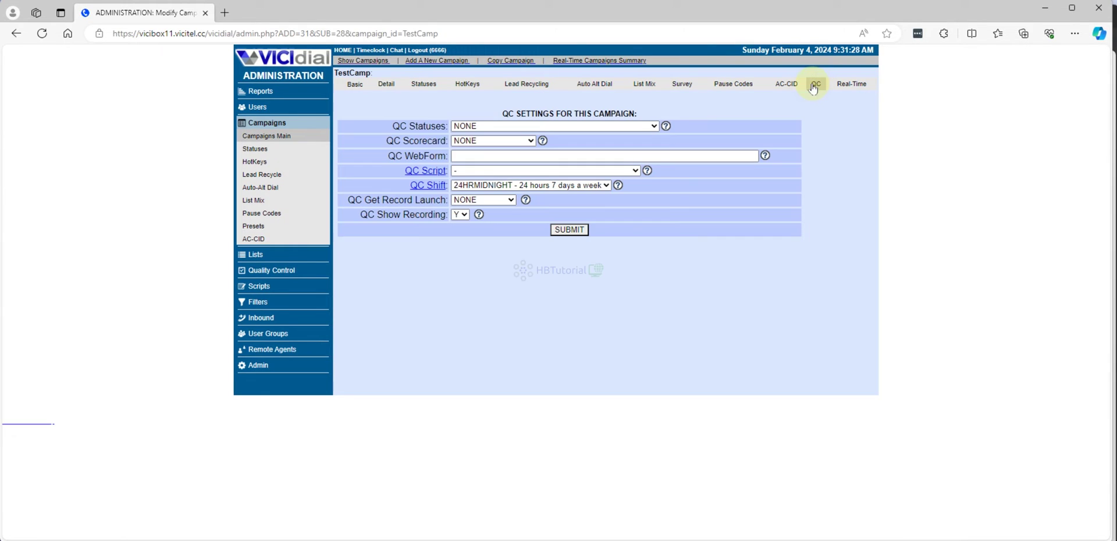
drag(387, 125, 448, 131)
right_click(448, 130)
click(465, 87)
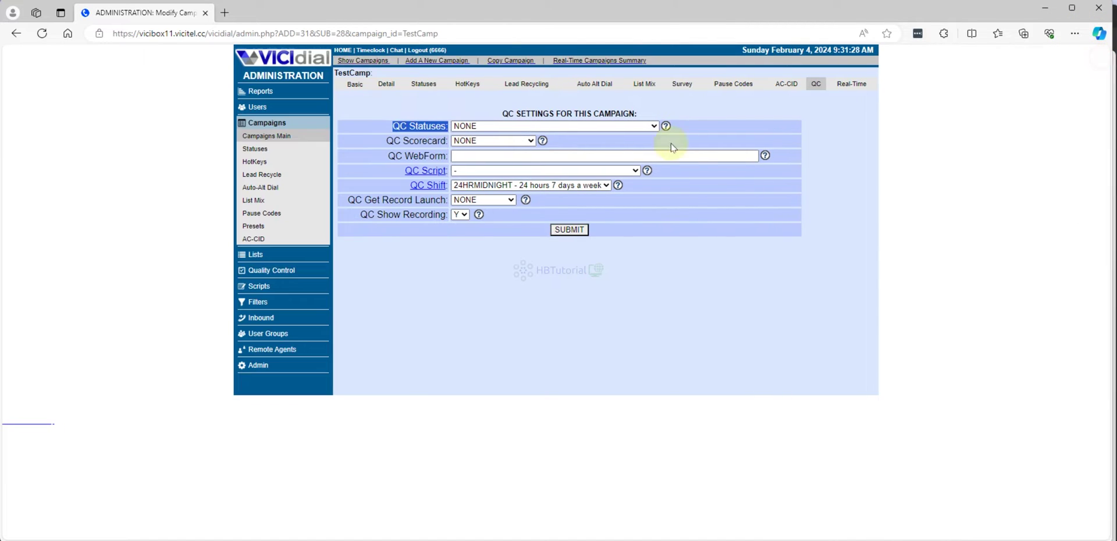
click(1098, 57)
Choose QC_STATUS_TEMPLATE for QC Statuses and the QCTEST - QC TEST scorecard for TestCamp
click(493, 126)
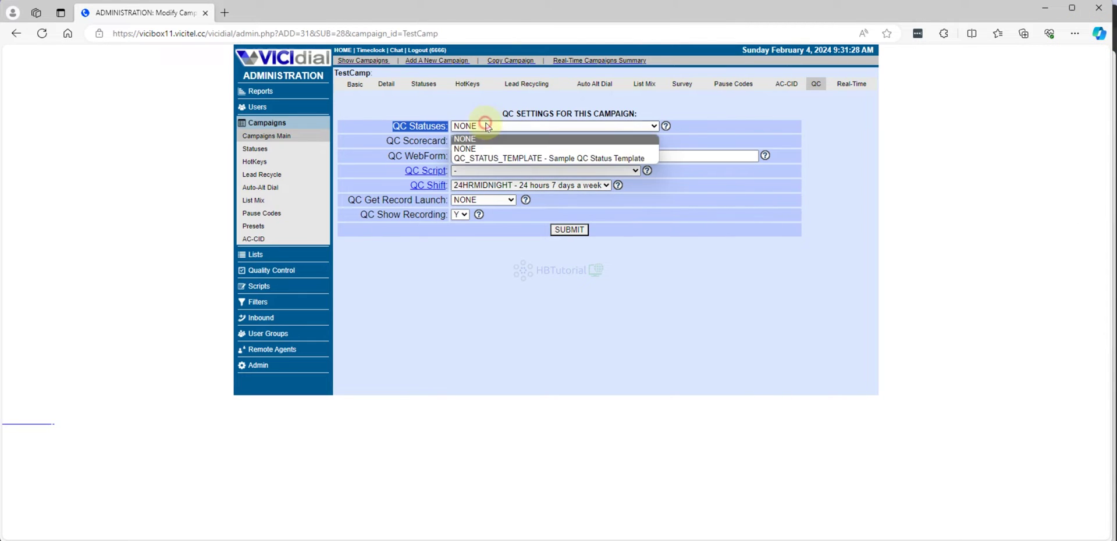
click(482, 159)
click(482, 139)
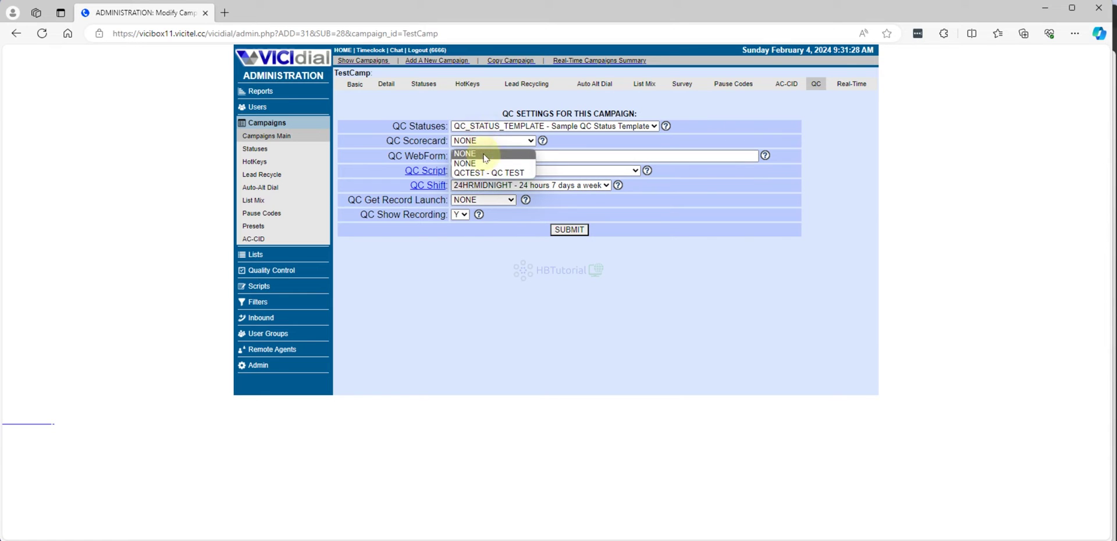
click(487, 173)
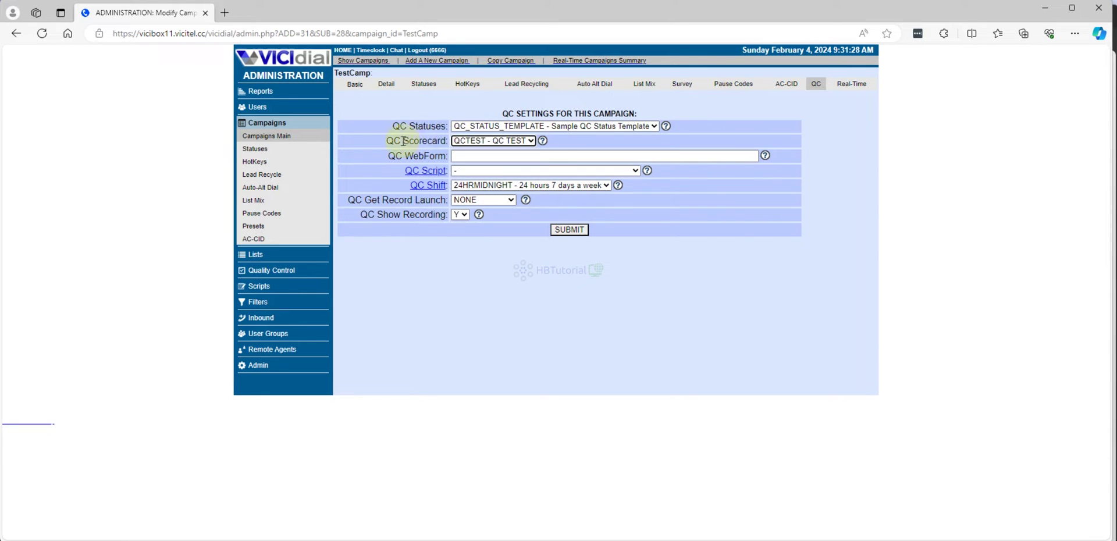
drag(437, 275, 466, 167)
click(798, 236)
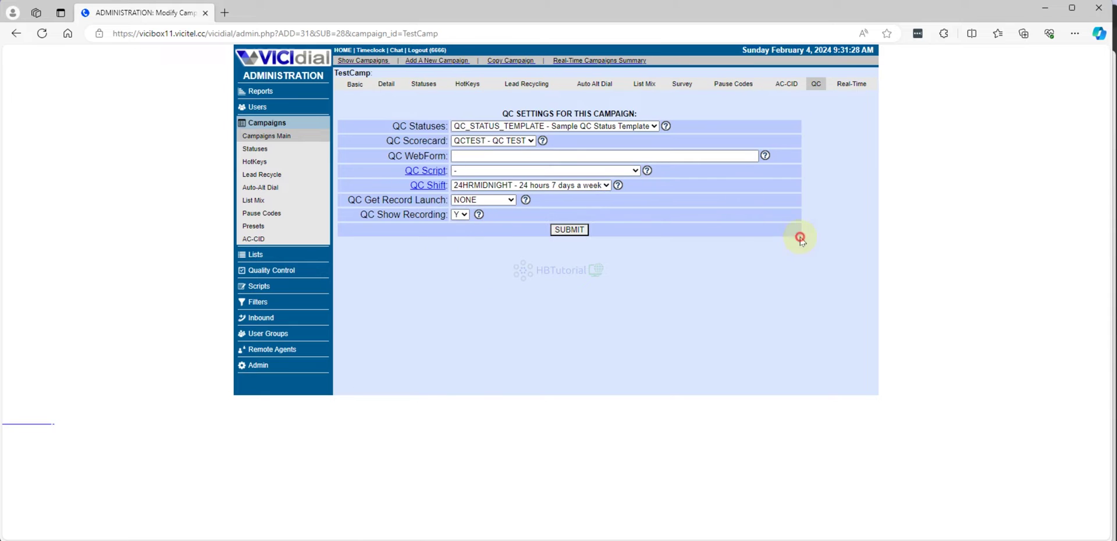
Leave the QC script unchanged and record launch at NONE, then save the QC settings
click(637, 171)
click(713, 176)
drag(402, 199, 461, 242)
click(466, 247)
click(491, 203)
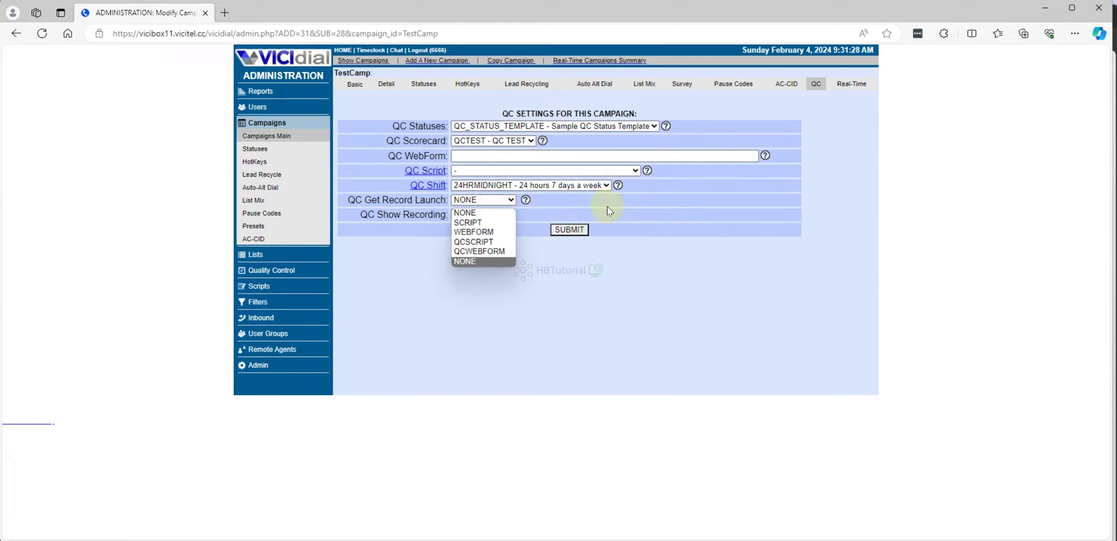
click(622, 215)
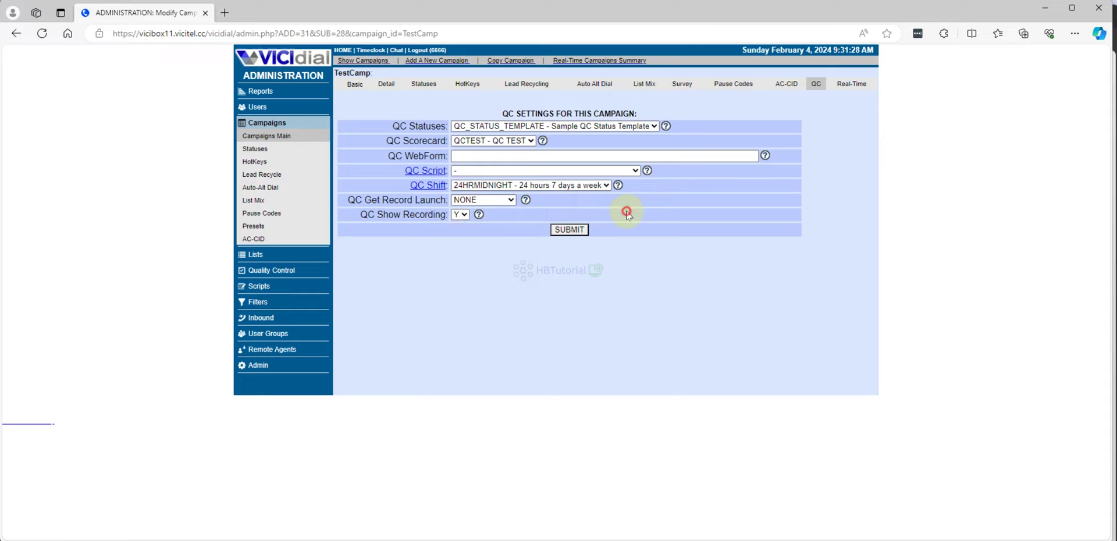
click(568, 230)
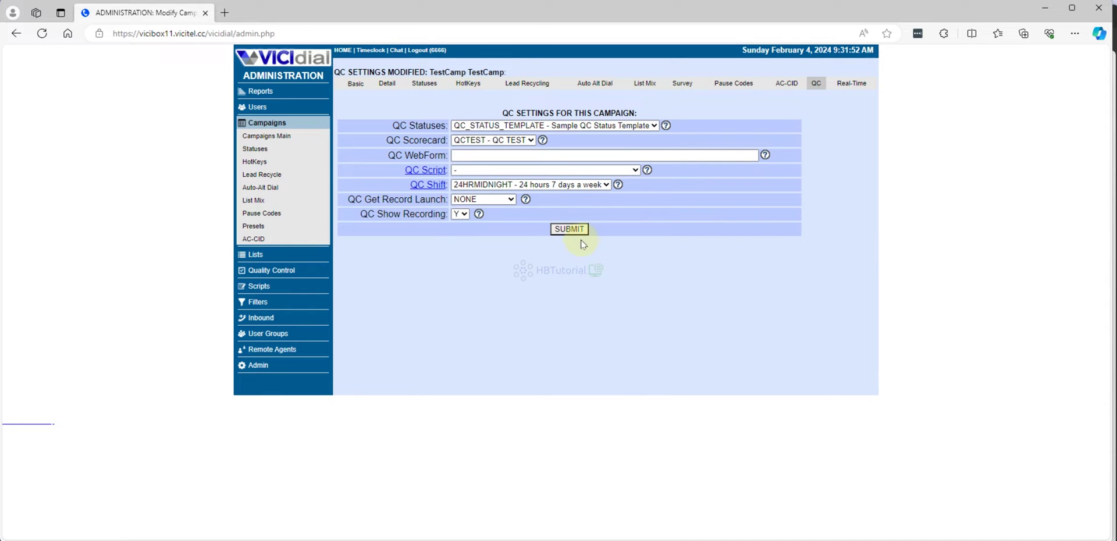
click(570, 230)
Review TestCamp's detail settings, then go to the Quality Control campaign listings
click(392, 89)
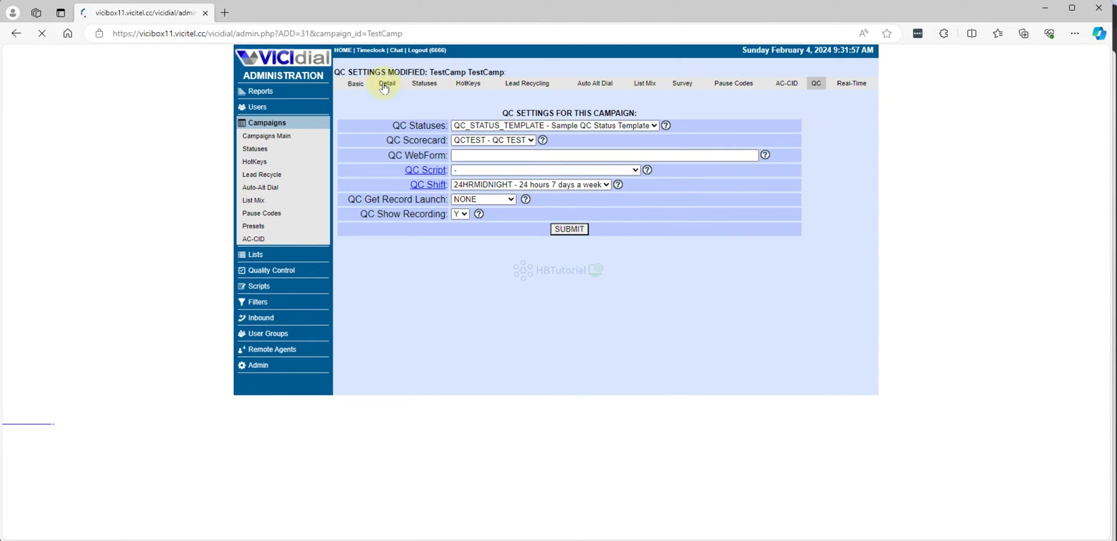
drag(753, 233, 782, 259)
scroll(804, 284, down, 6)
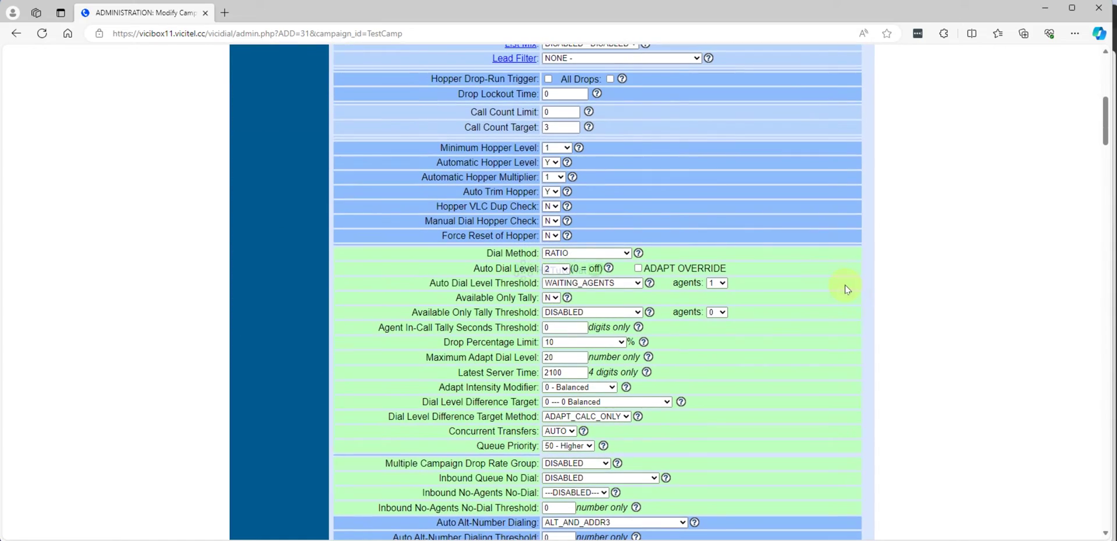
scroll(844, 284, down, 10)
scroll(838, 280, up, 4)
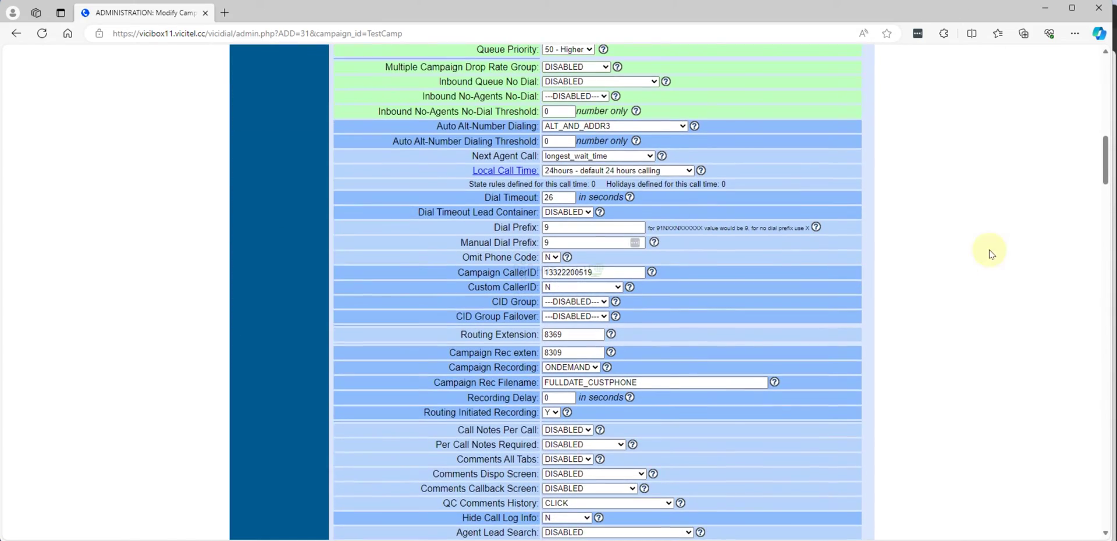
drag(1105, 162, 1105, 81)
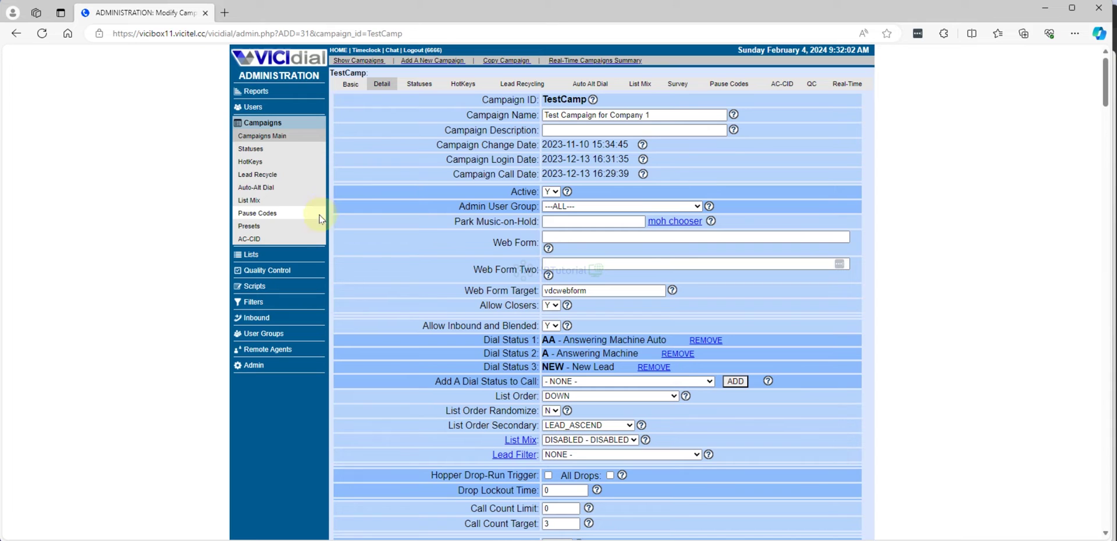
click(257, 271)
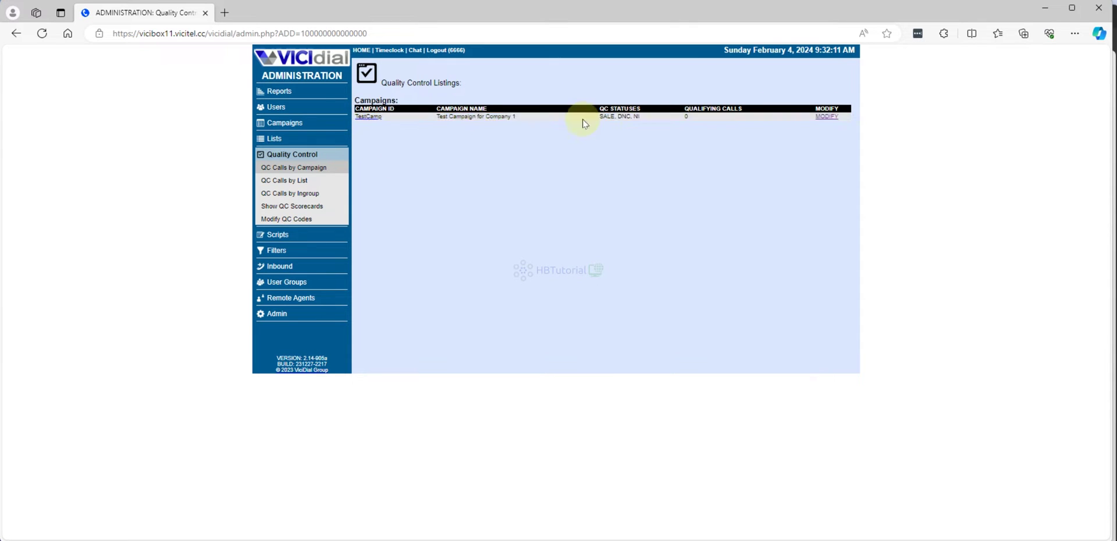
Open TestCamp's QC queue, go back, and reopen it to confirm no calls are waiting
drag(642, 116, 586, 115)
click(579, 158)
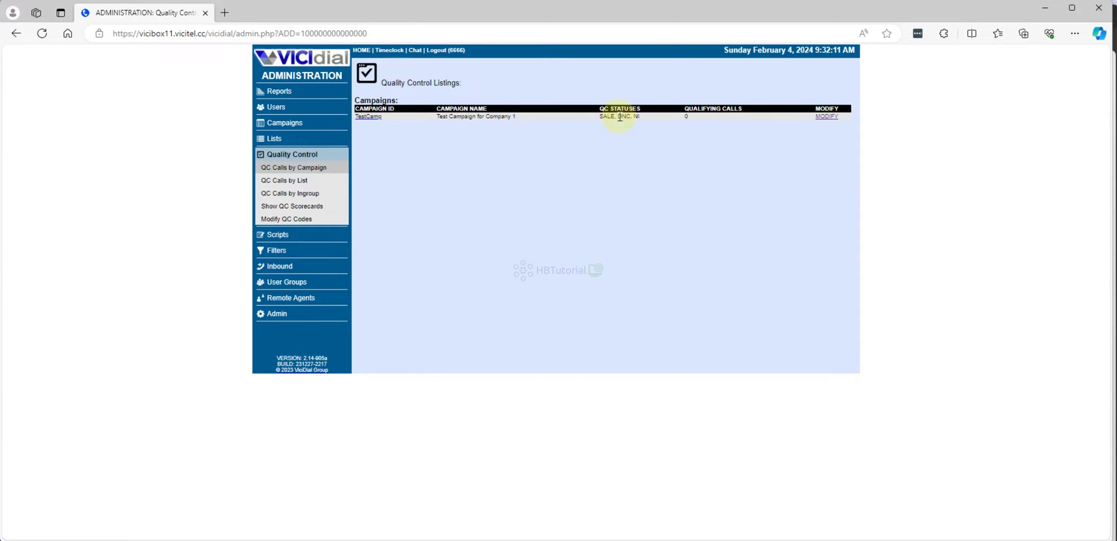
drag(603, 116, 614, 116)
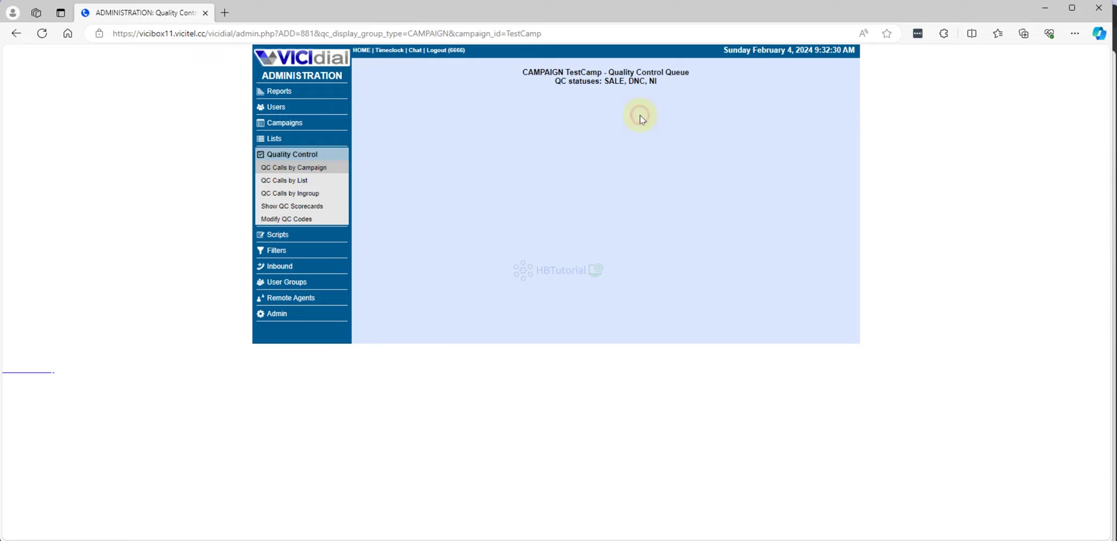
click(16, 33)
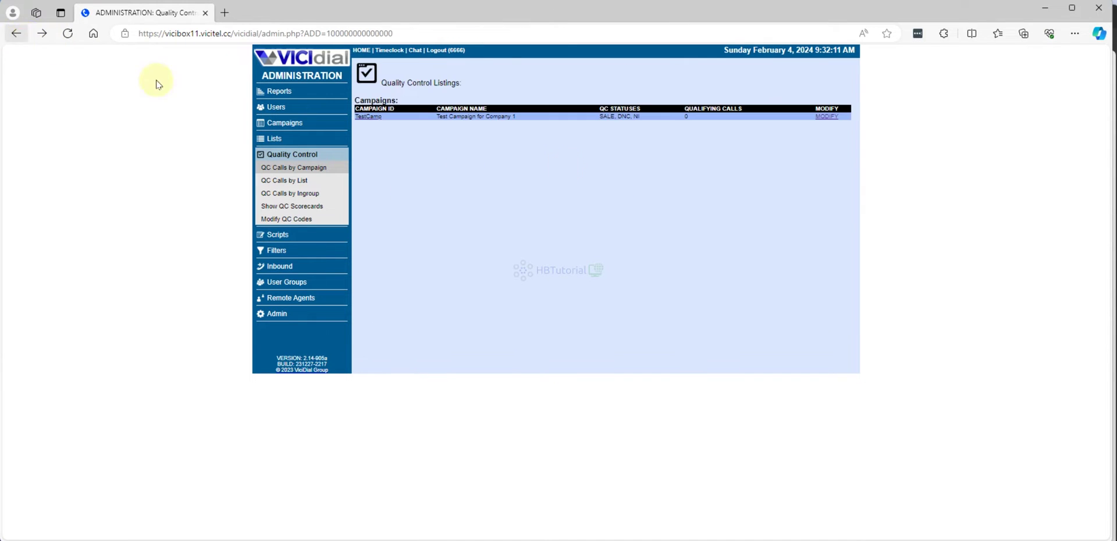
click(372, 116)
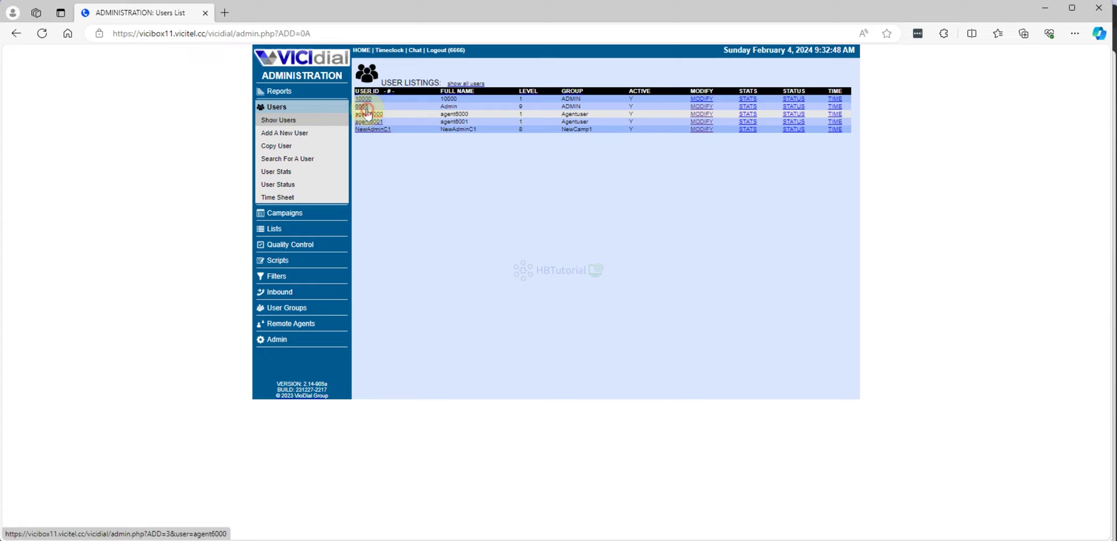
Look up the agent's user number in its admin user record
click(361, 114)
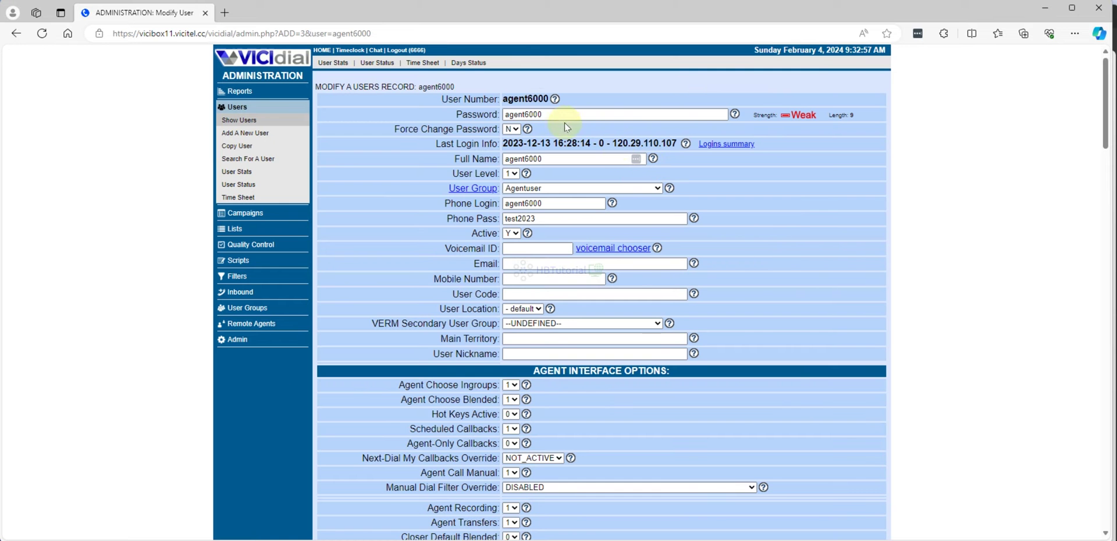
double_click(524, 99)
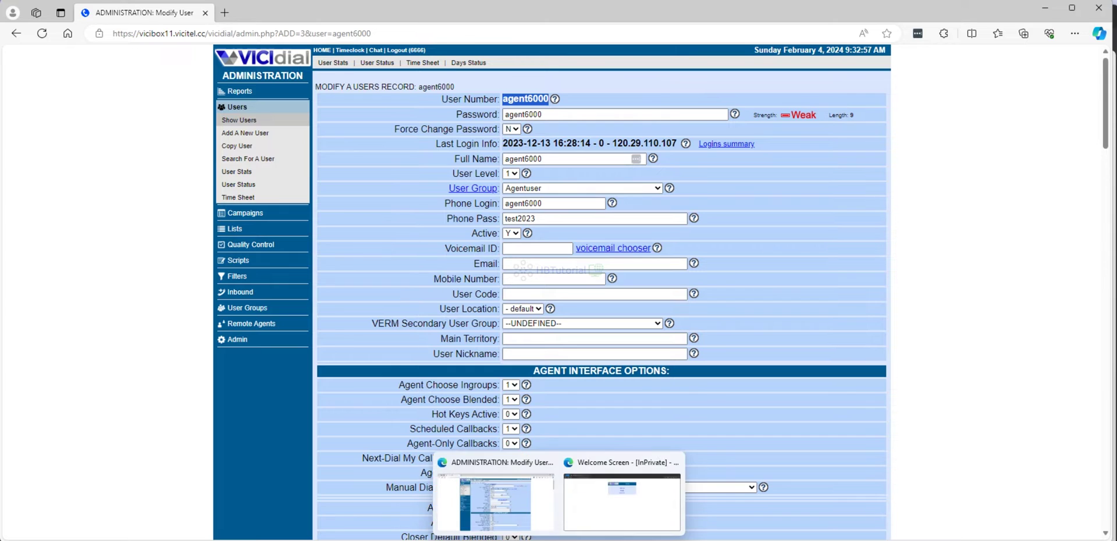
click(621, 488)
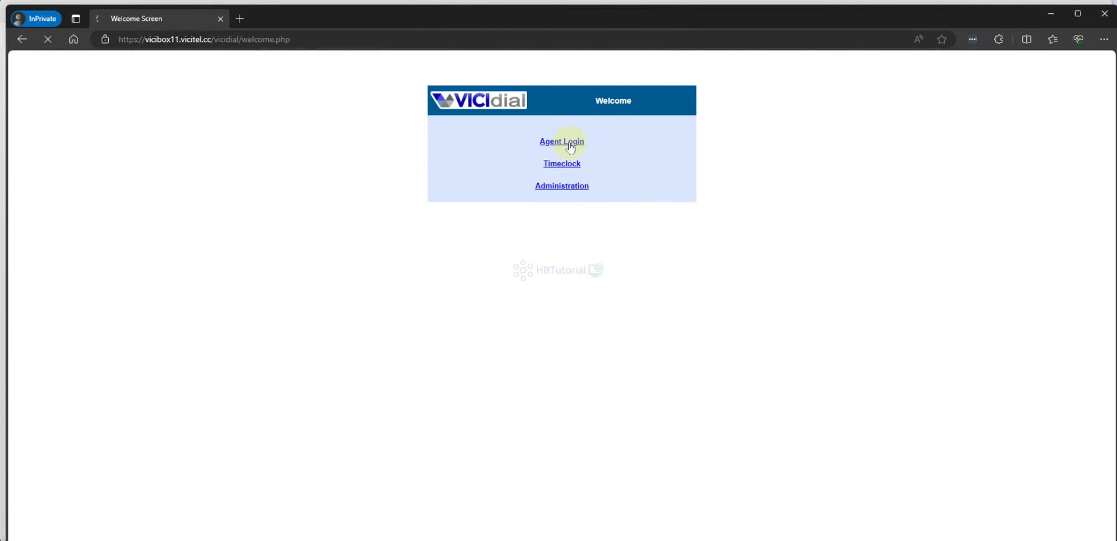
Log the agent into the agent web client on TestCamp and allow microphone access
click(571, 145)
click(570, 149)
click(571, 161)
click(569, 176)
click(538, 172)
click(541, 172)
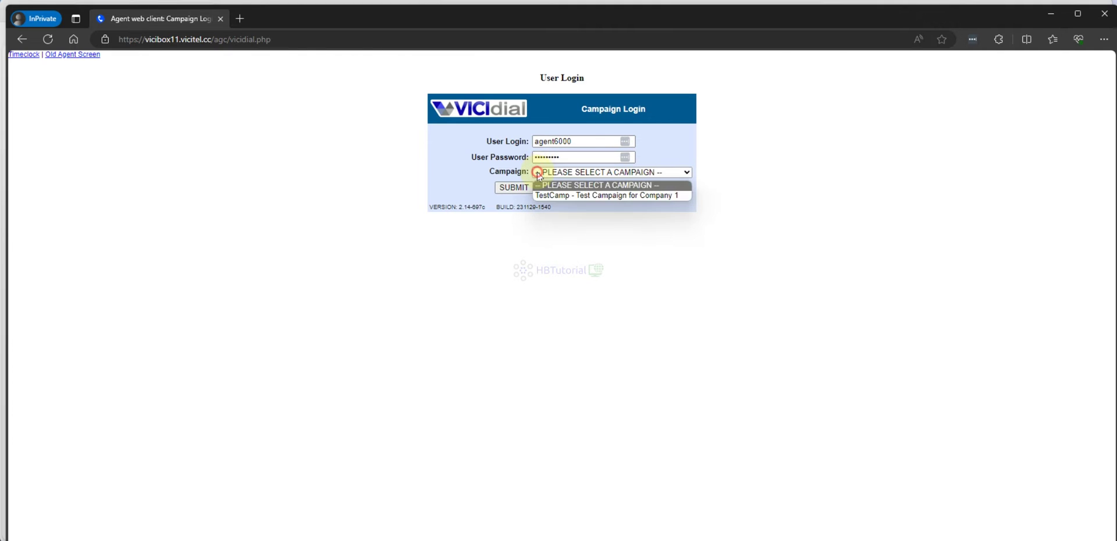
click(546, 195)
click(515, 191)
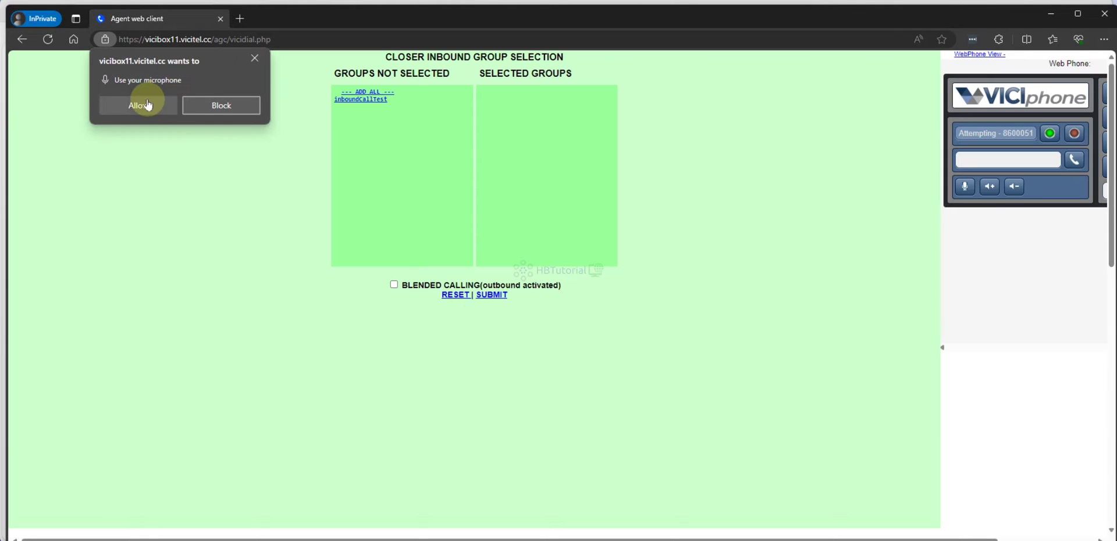
click(138, 105)
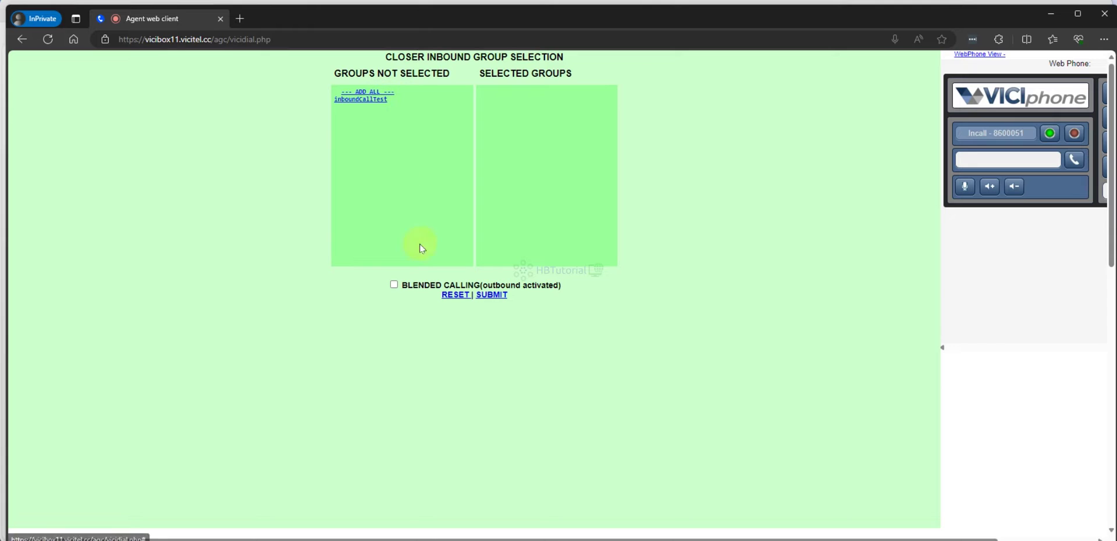
Join all inbound groups, including inboundCallTest, with blended calling turned on
click(393, 284)
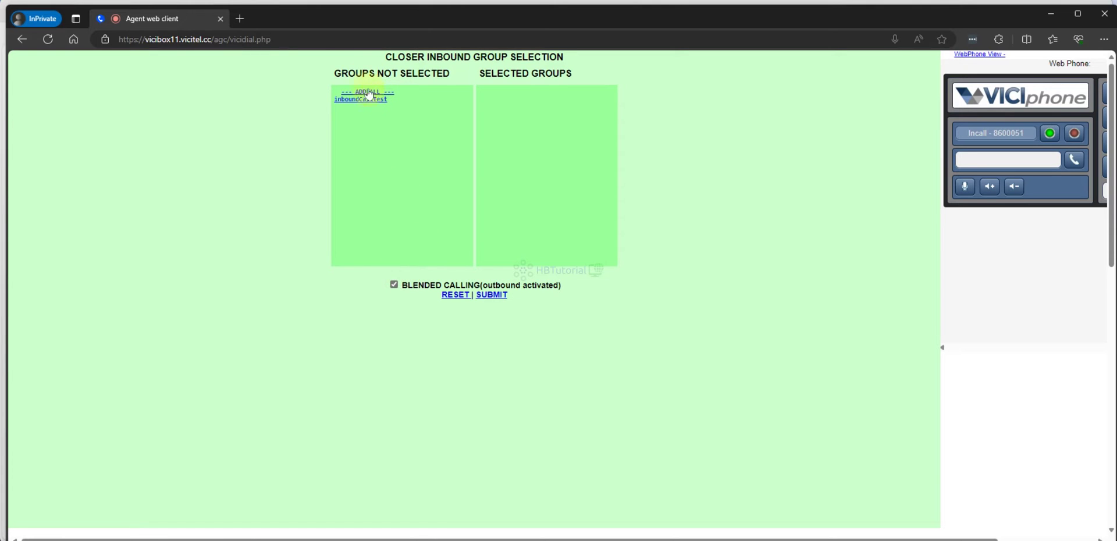
click(365, 91)
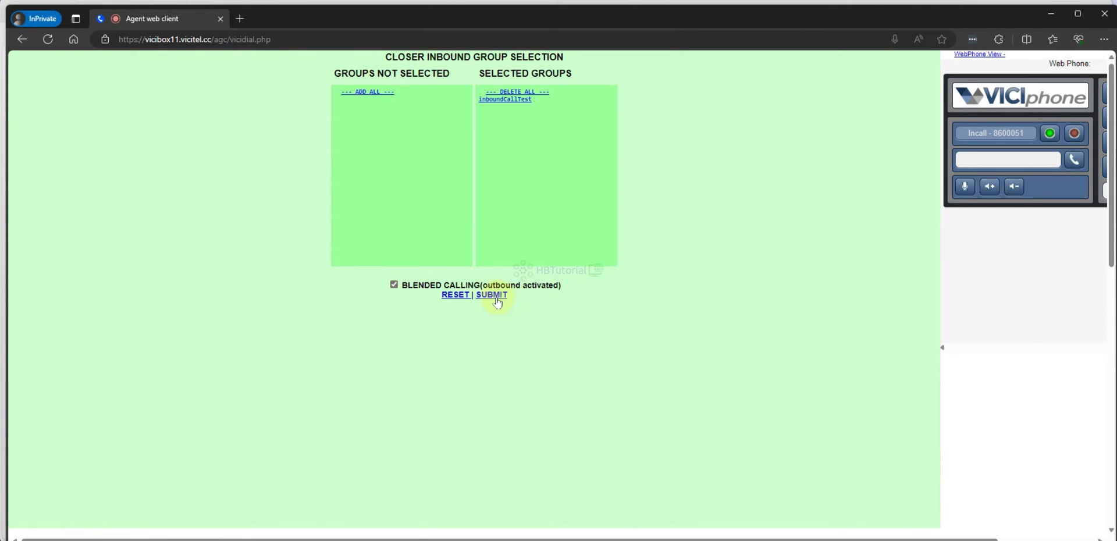
click(492, 295)
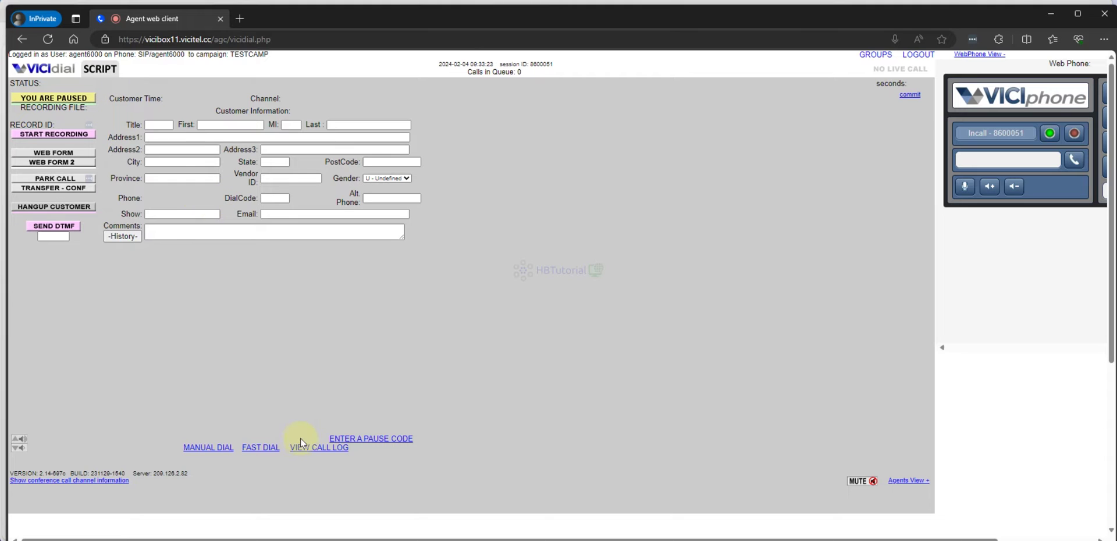
click(213, 450)
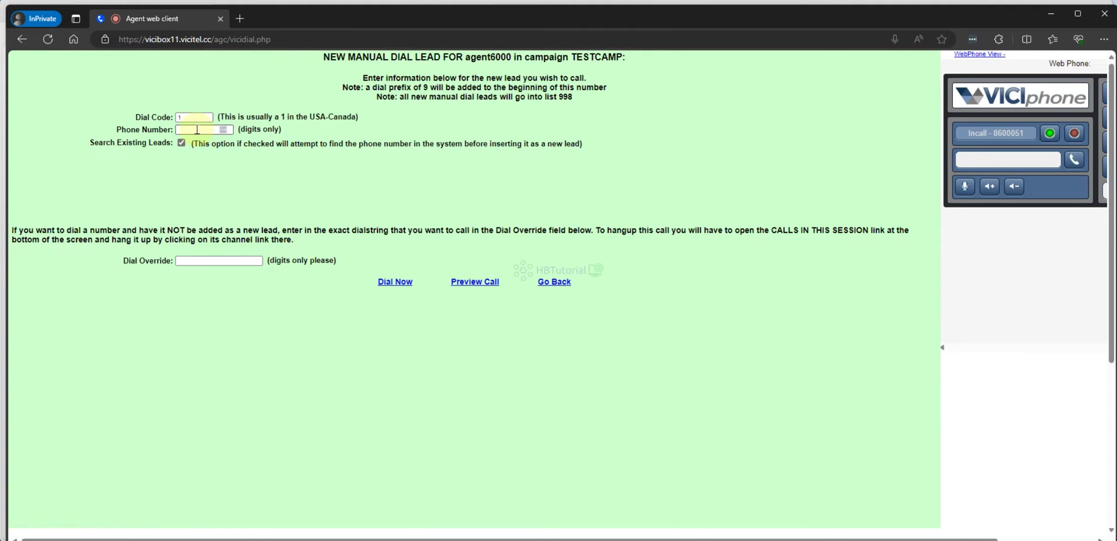
click(195, 129)
click(292, 112)
click(201, 130)
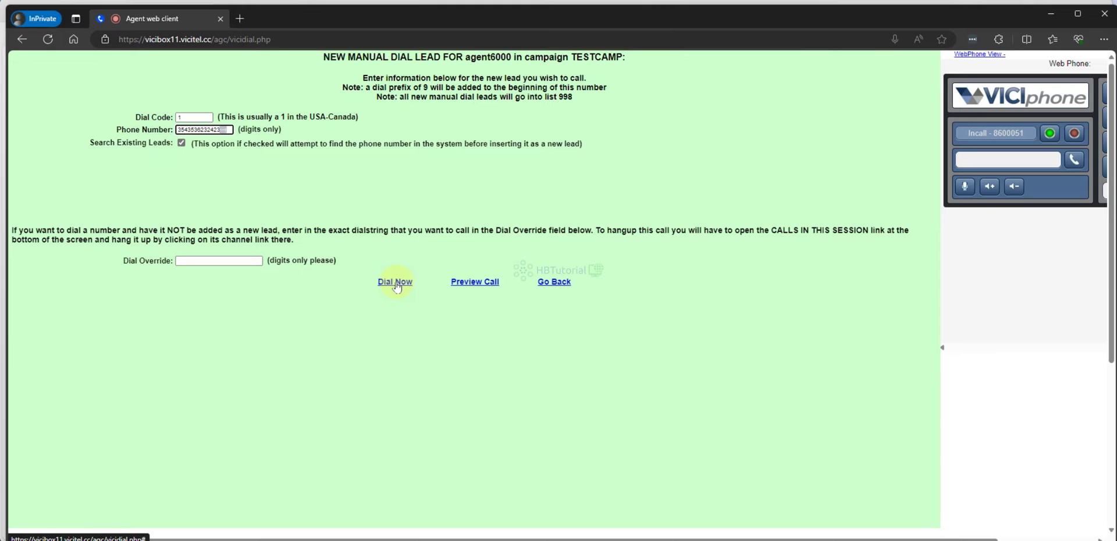
click(394, 284)
Fill in the lead's first and last name and enter 'test' as the first address line
click(221, 126)
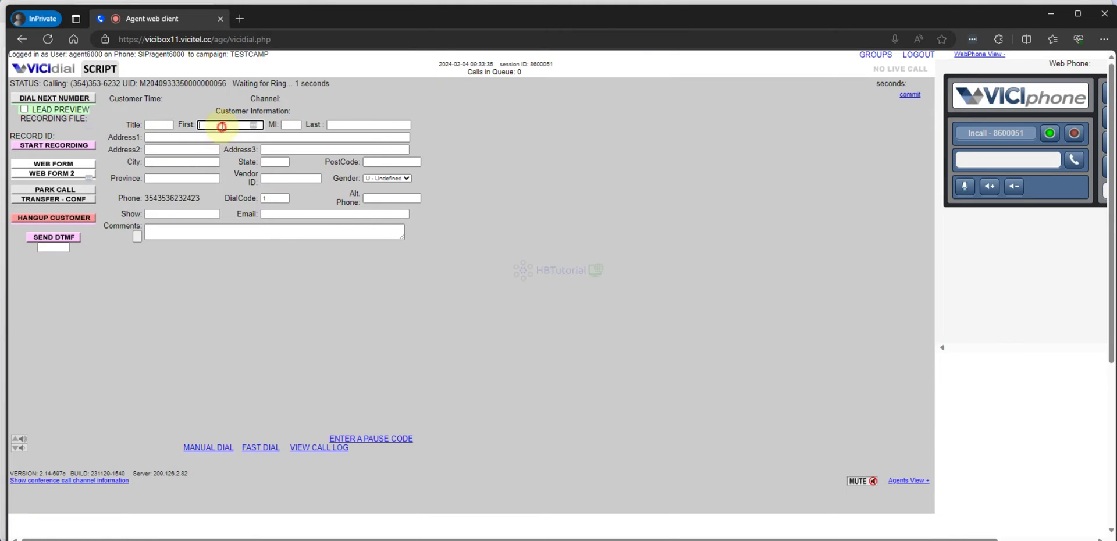
click(216, 161)
click(349, 124)
click(349, 160)
click(168, 138)
text(test)
click(394, 259)
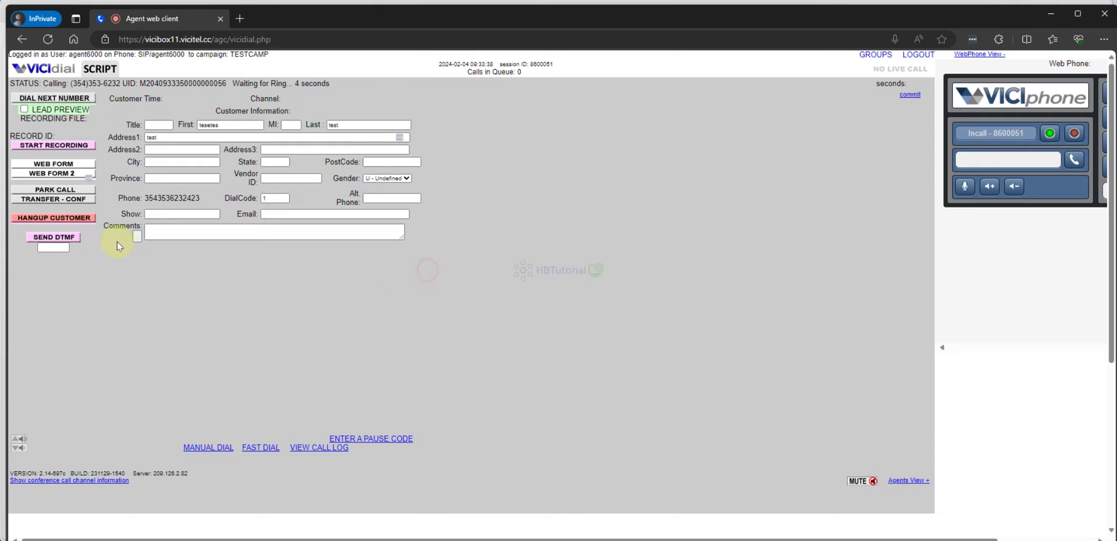
Hang up the call and disposition it as NI - Not Interested
click(76, 220)
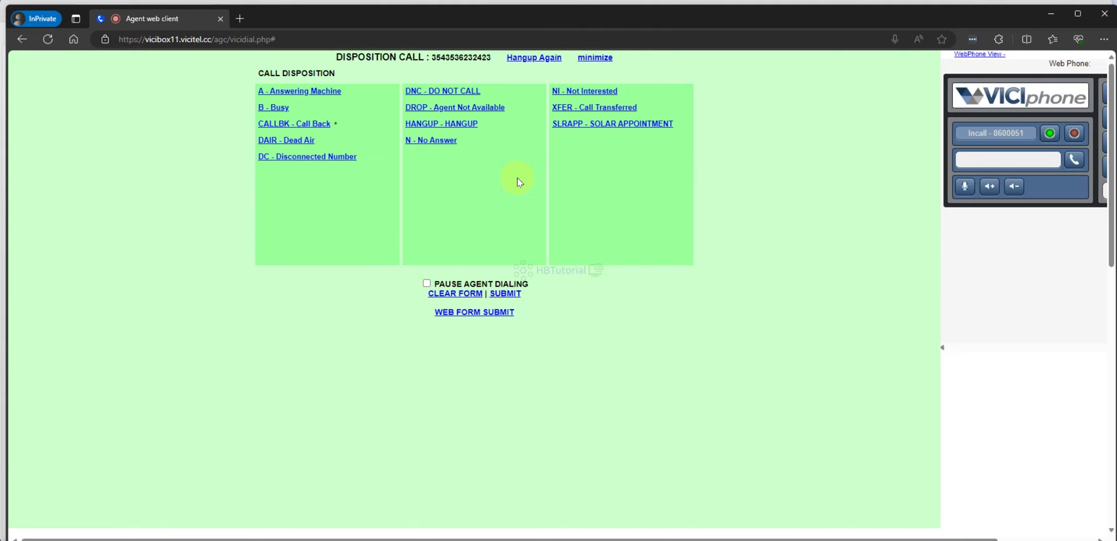
click(608, 131)
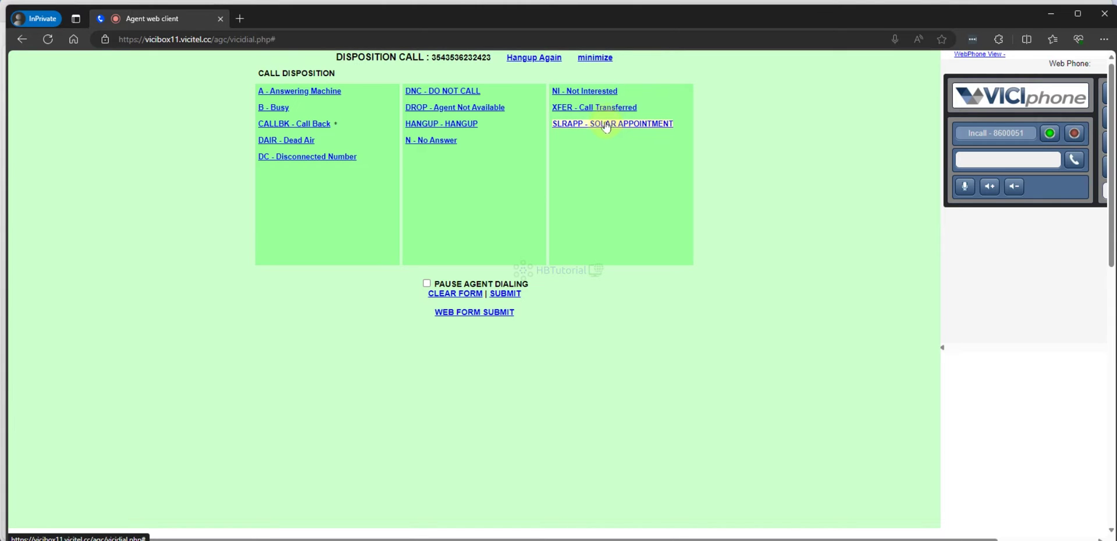
click(579, 91)
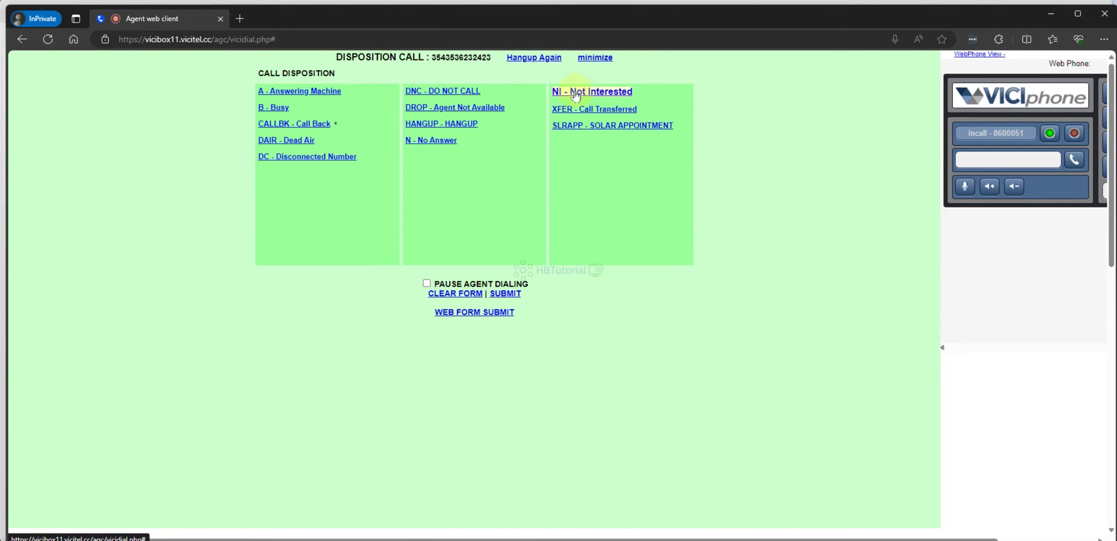
click(607, 91)
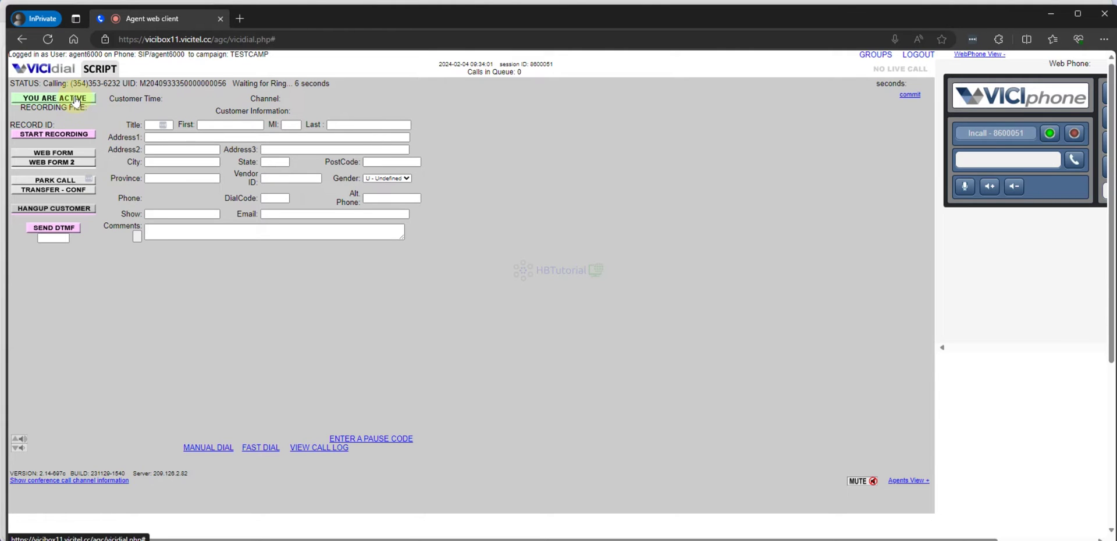
Pause the agent with the Break - 15 Minute Break code, then return to the admin window
click(75, 98)
click(130, 149)
click(395, 439)
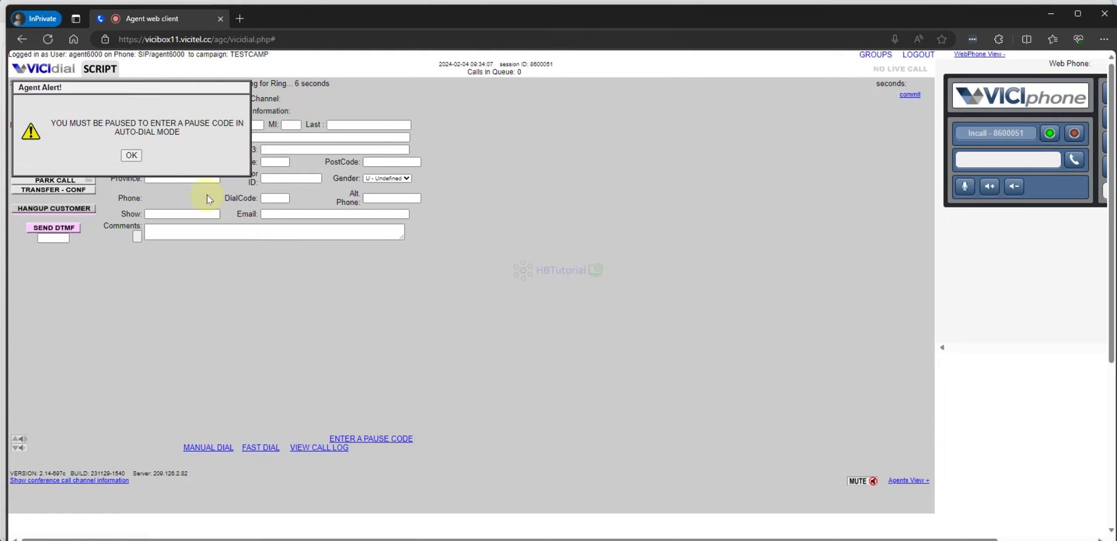
click(130, 155)
click(75, 98)
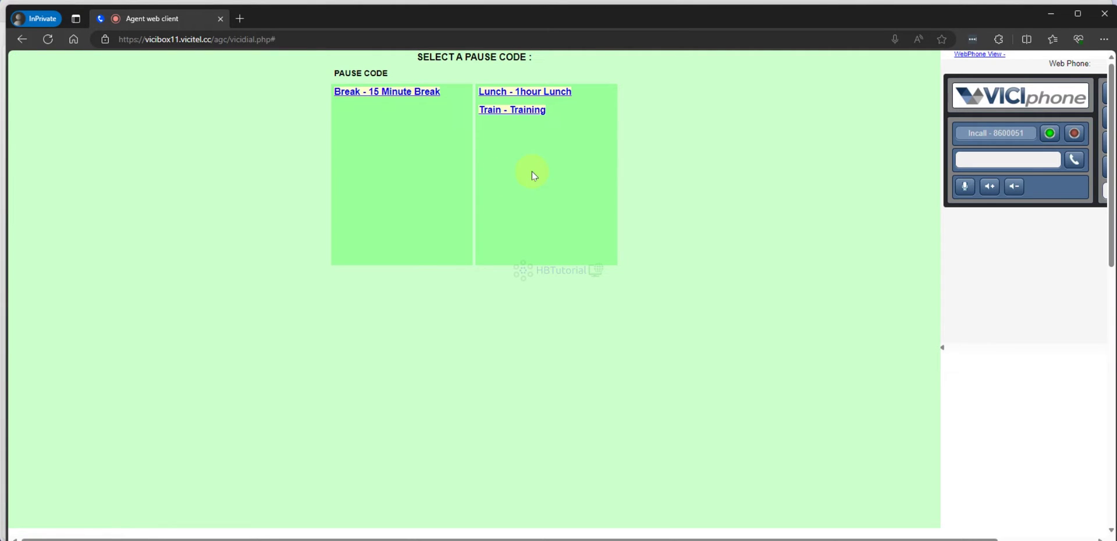
click(394, 92)
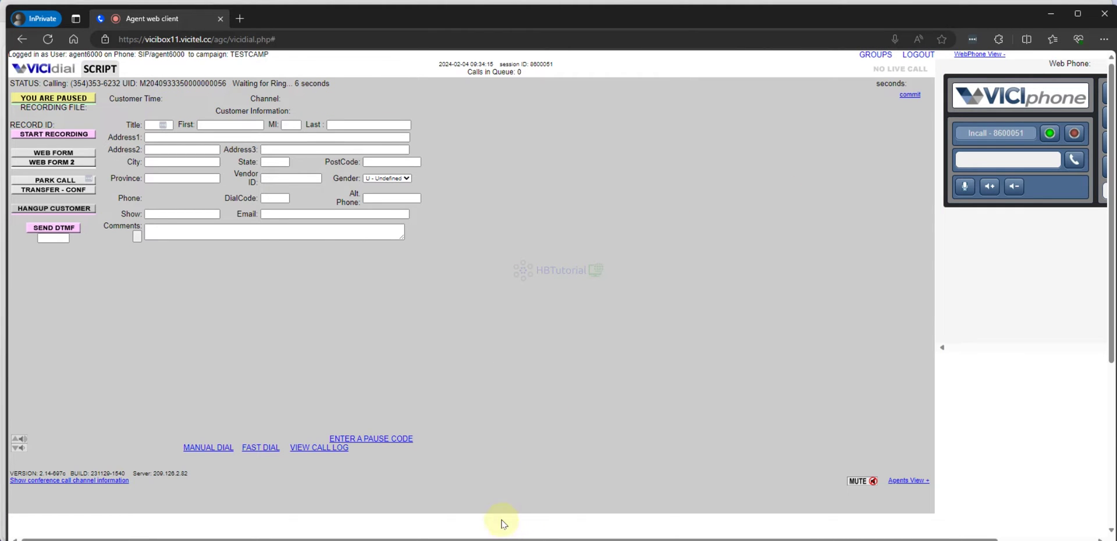
click(494, 492)
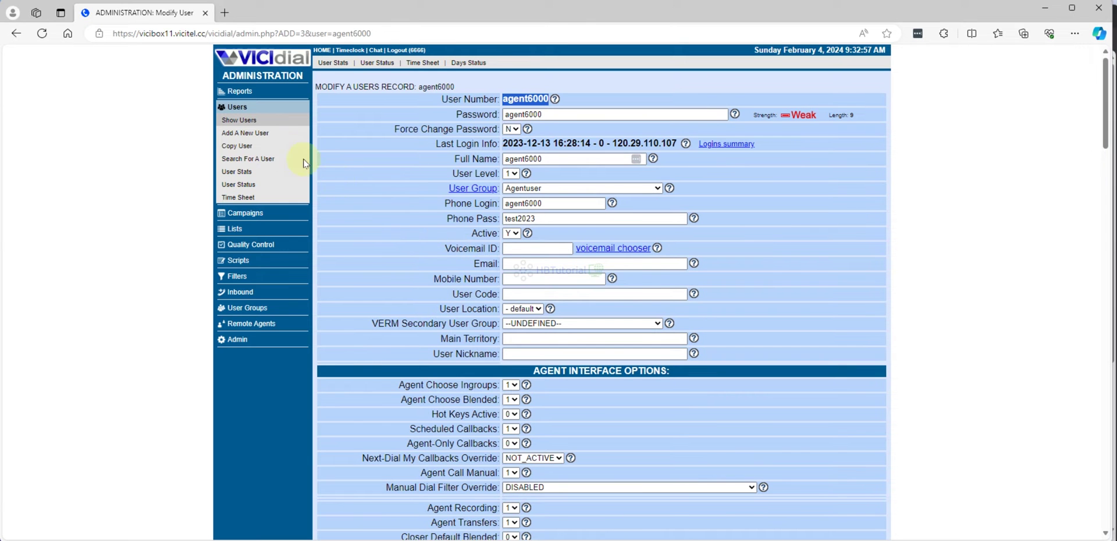
Open TestCamp's single qualifying call from Quality Control and claim lead 56 for review
click(238, 249)
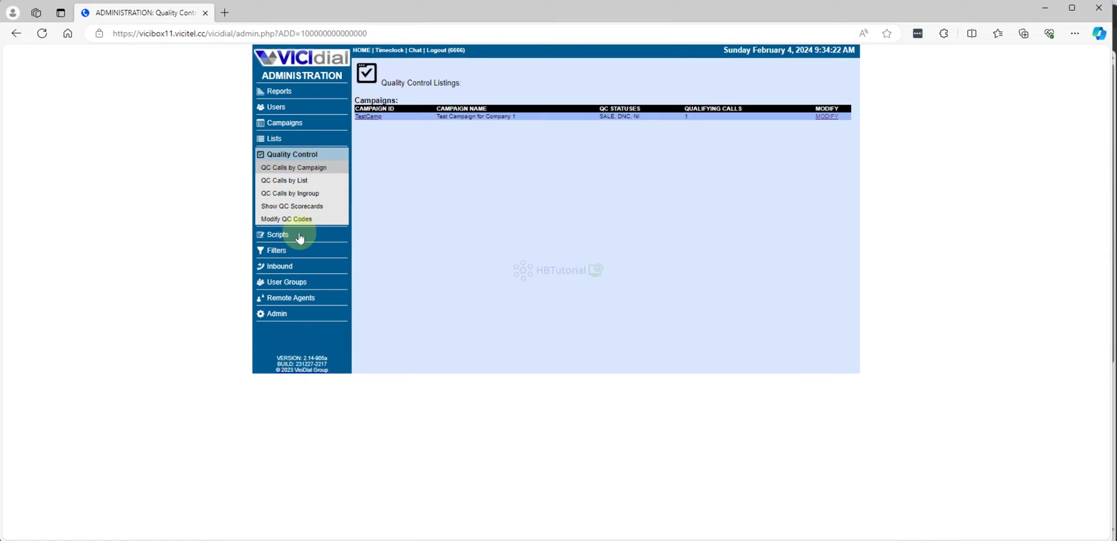
click(684, 117)
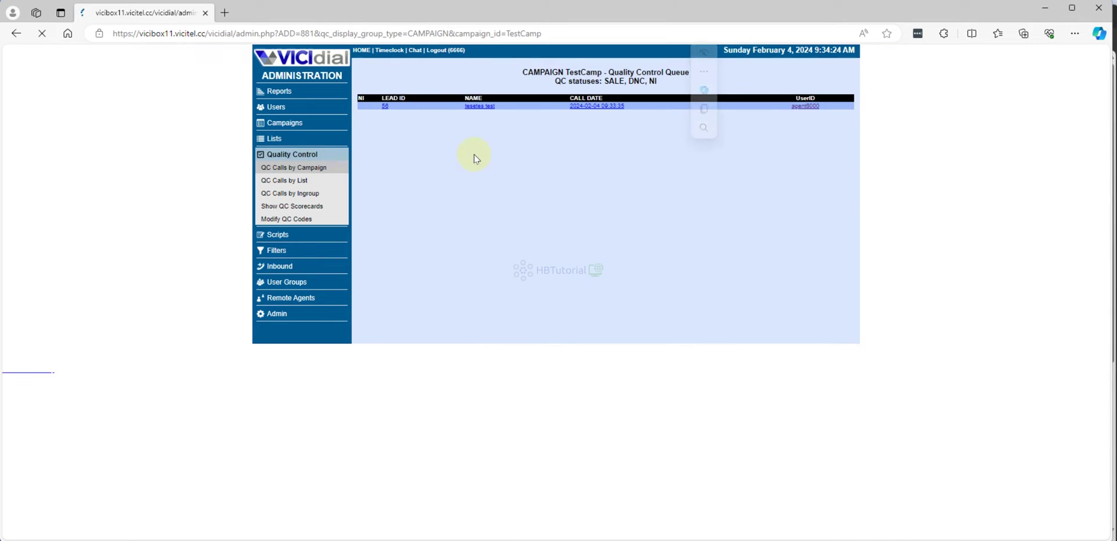
click(383, 108)
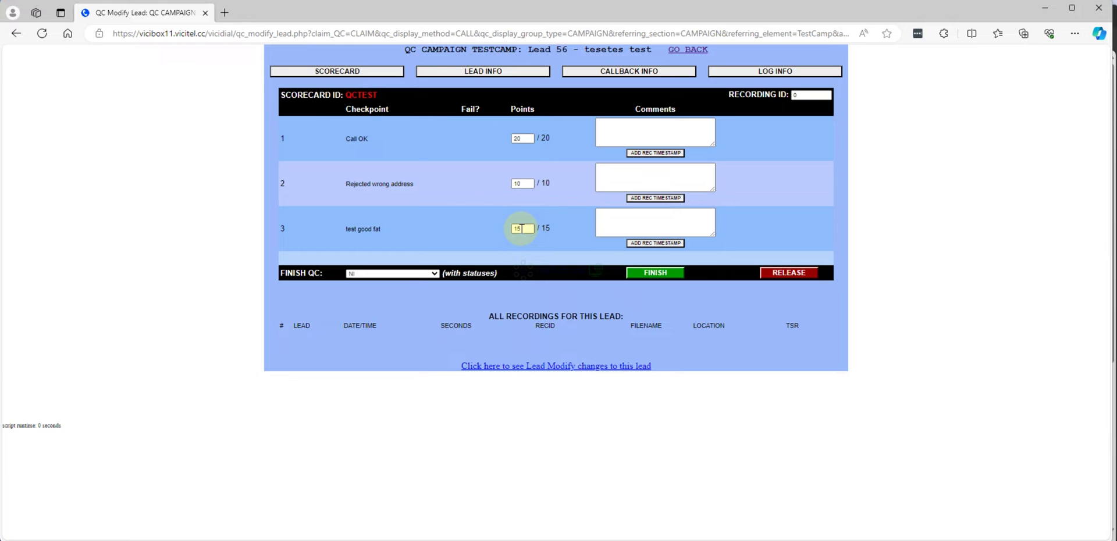
click(484, 71)
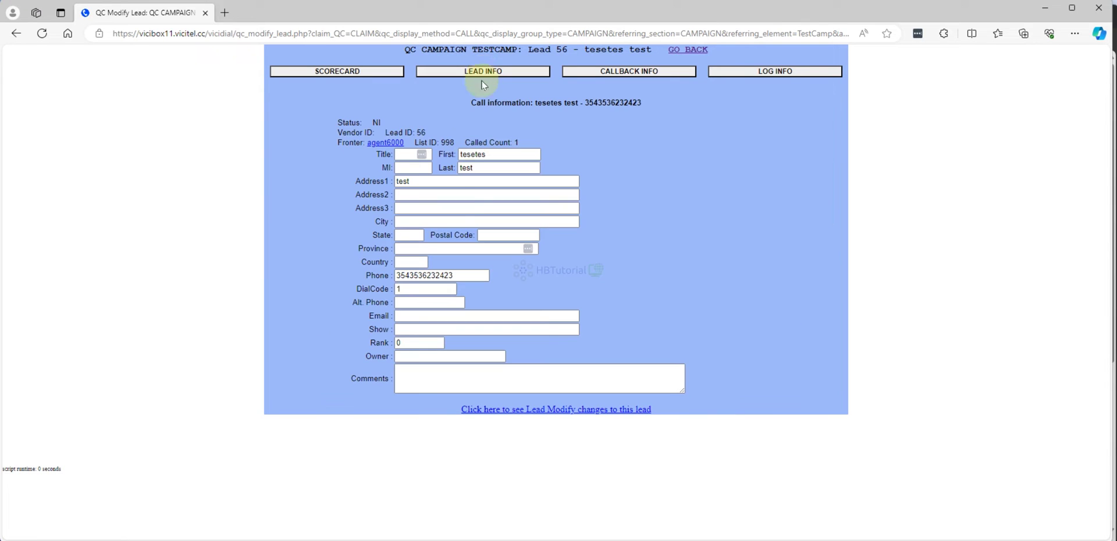
click(350, 70)
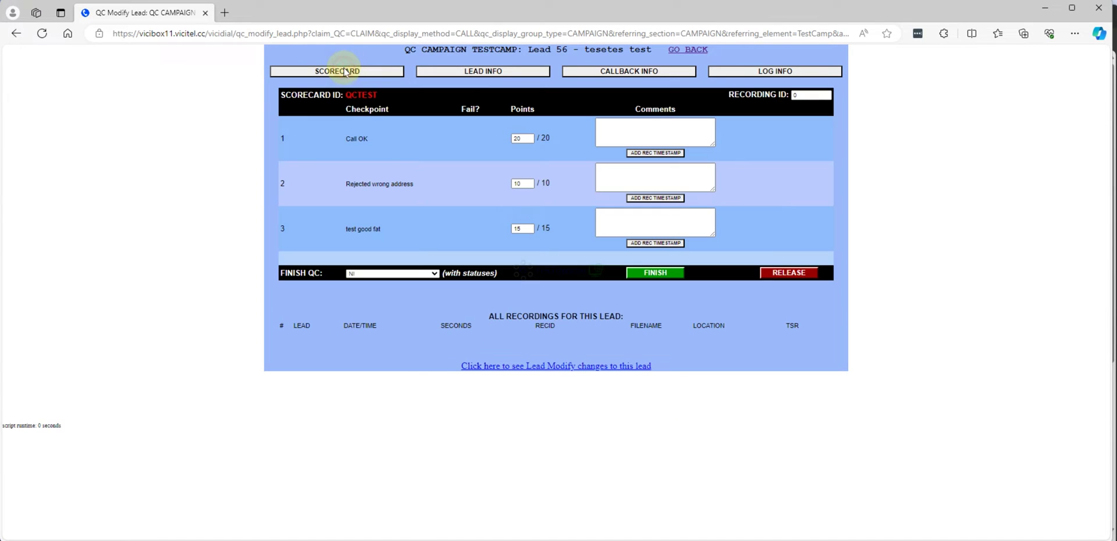
click(789, 74)
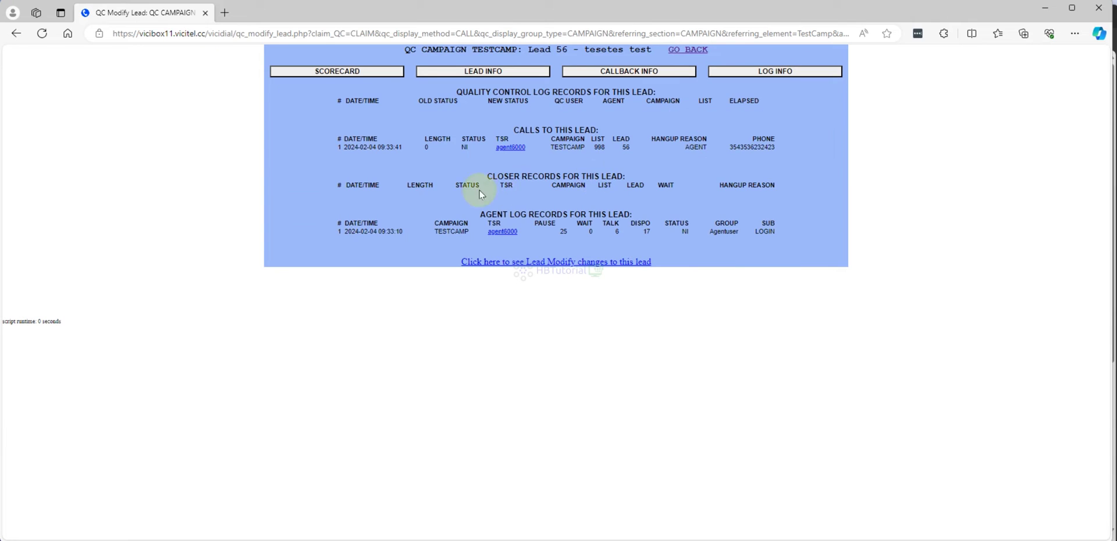
click(641, 74)
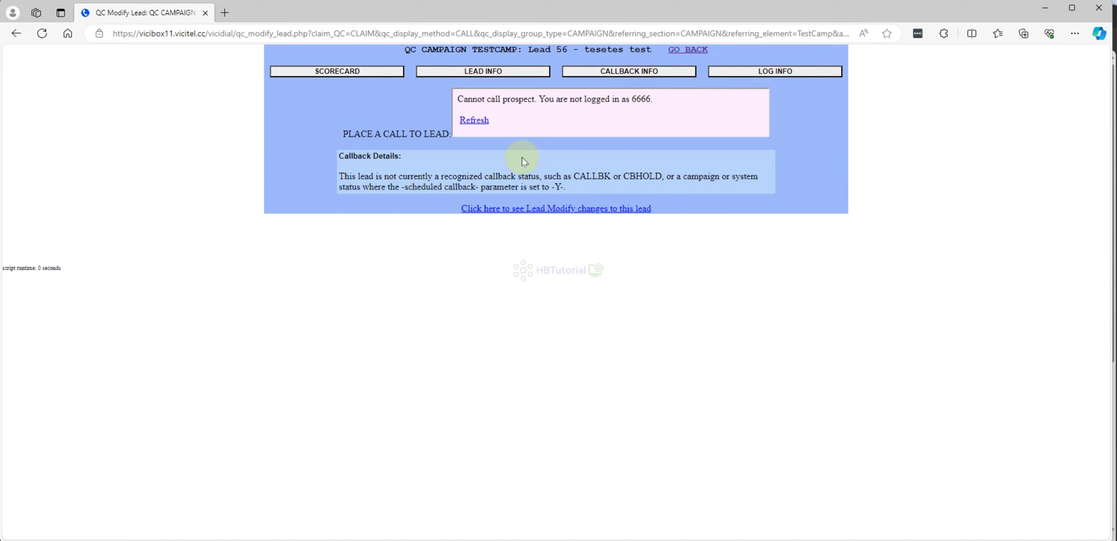
click(459, 72)
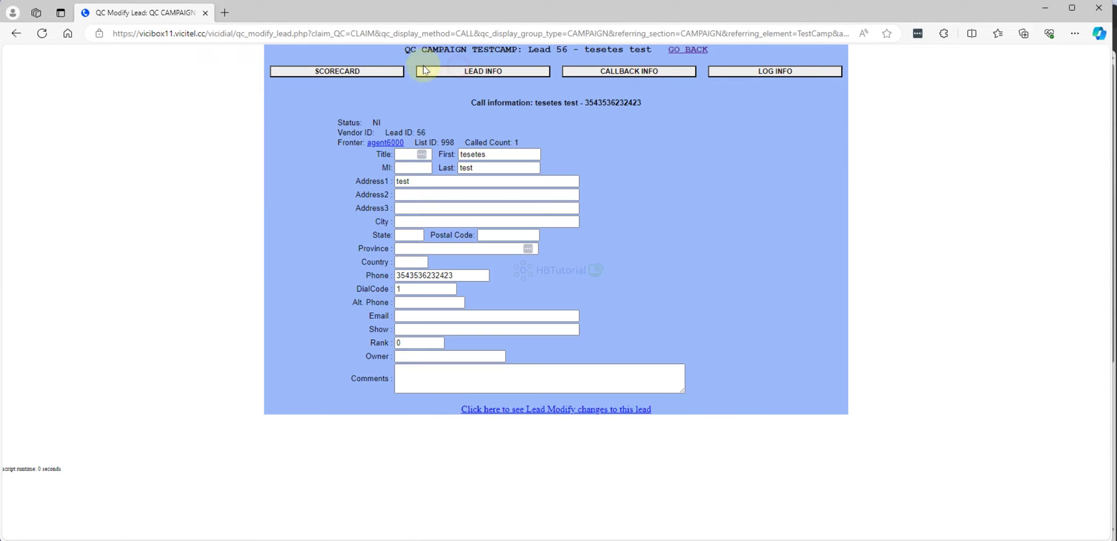
click(351, 72)
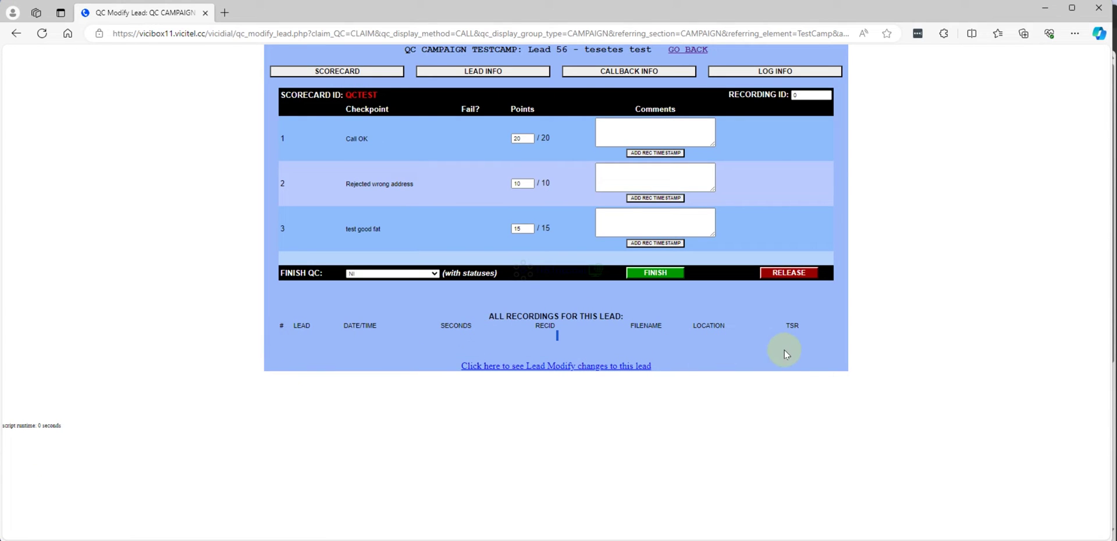
drag(269, 340, 876, 356)
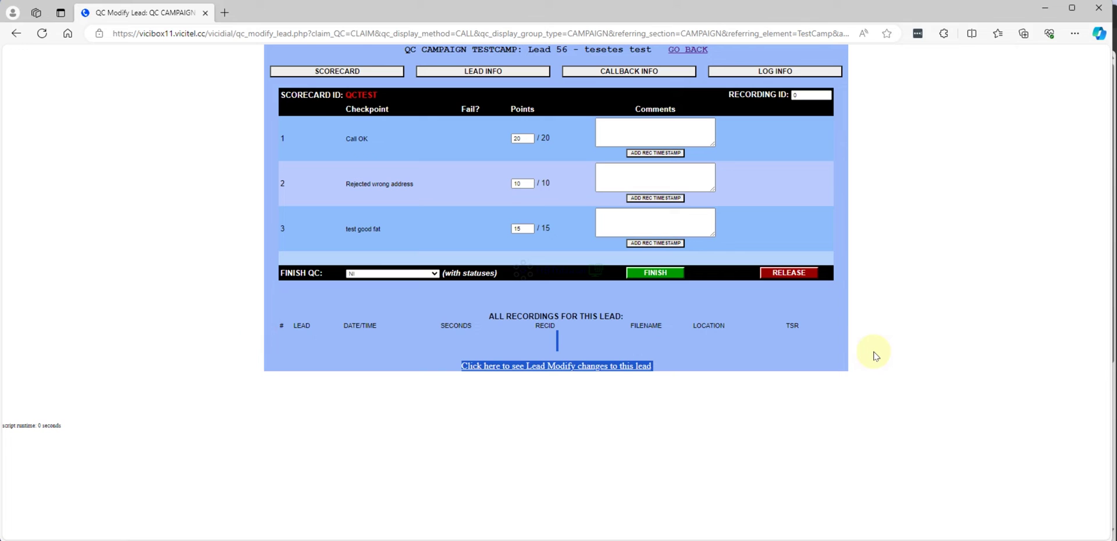
click(721, 335)
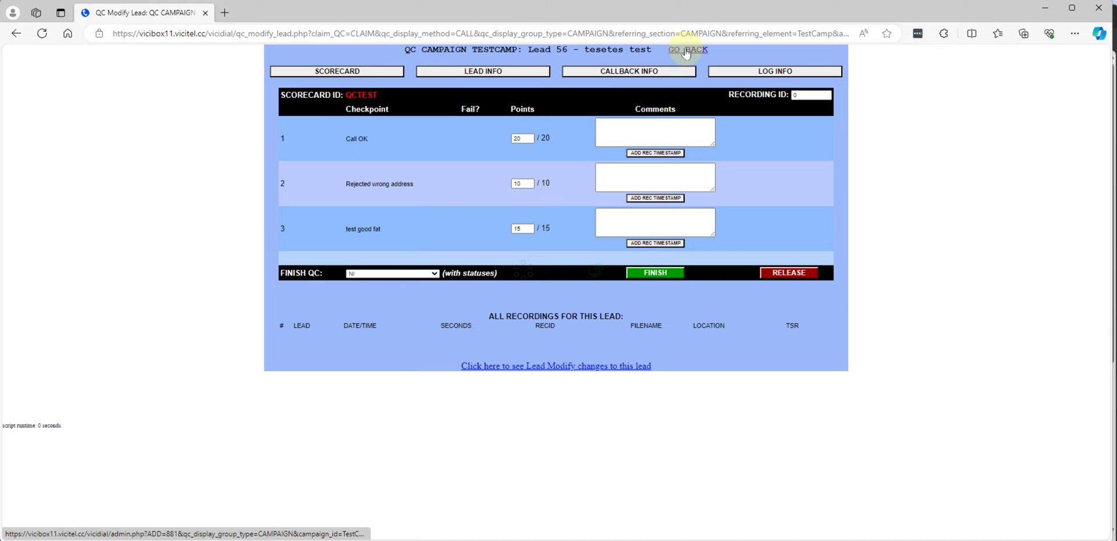
Return to the TestCamp QC queue and open the Admin area in a new tab
click(686, 51)
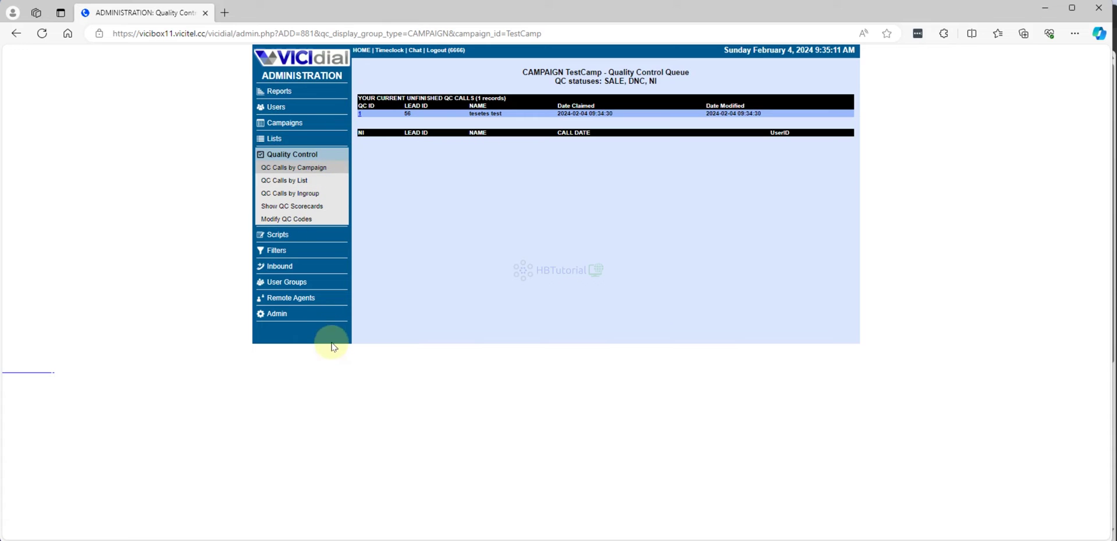
right_click(276, 314)
click(314, 326)
click(243, 12)
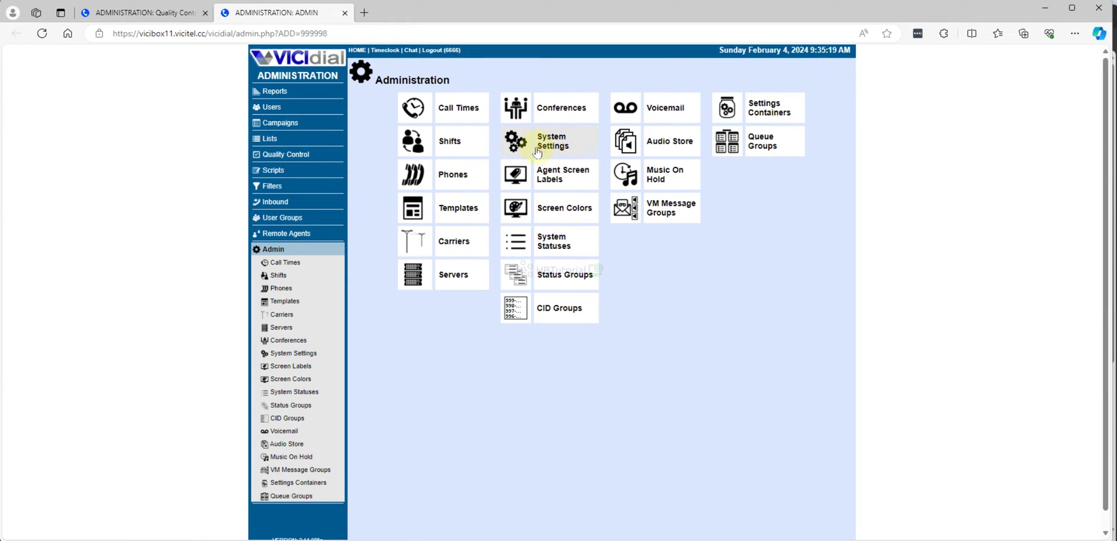
Browse the System Statuses list, including HANGUP and NI, with their categories
click(563, 278)
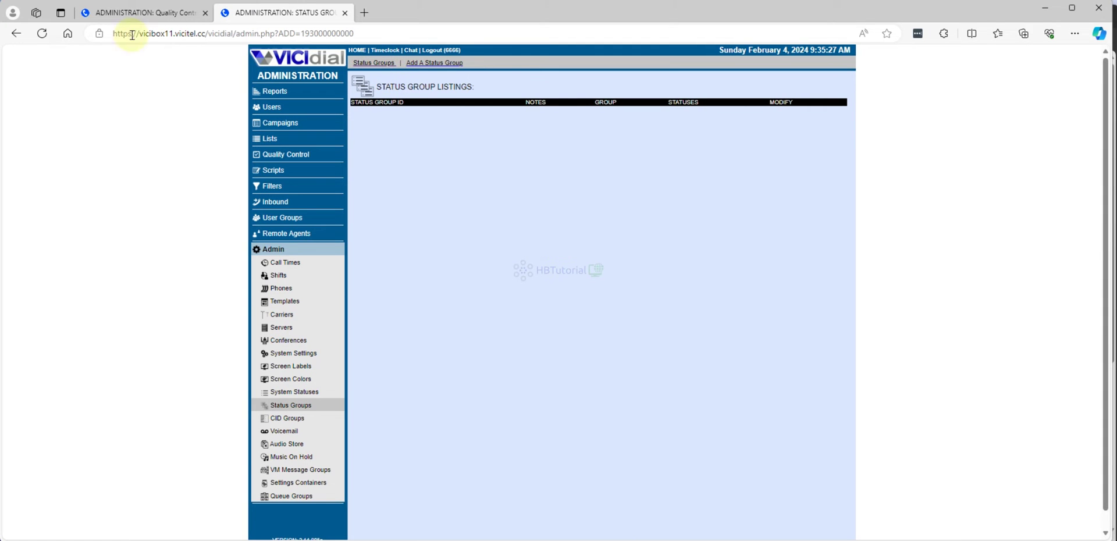
click(282, 391)
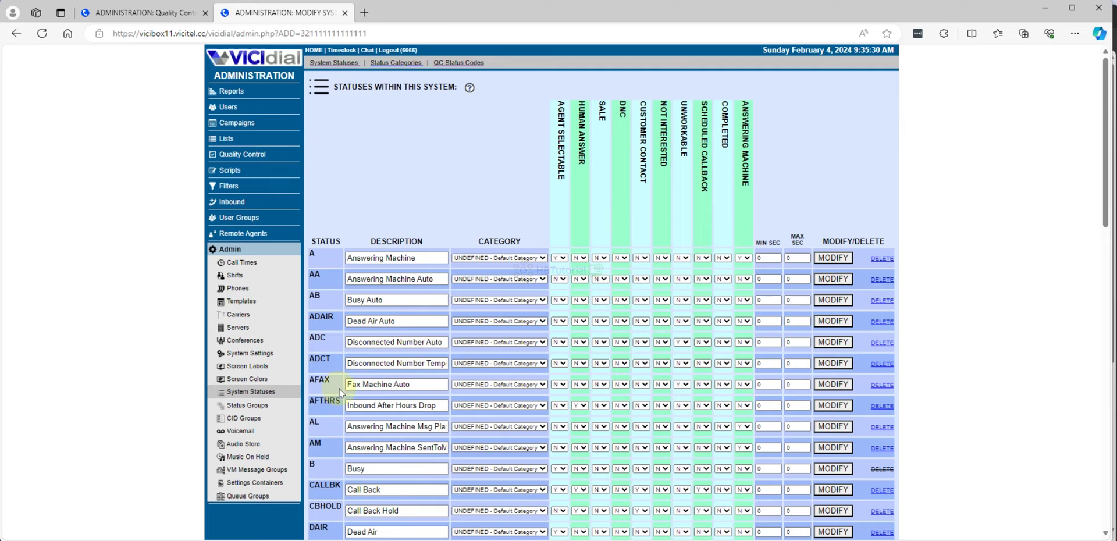
scroll(349, 390, down, 5)
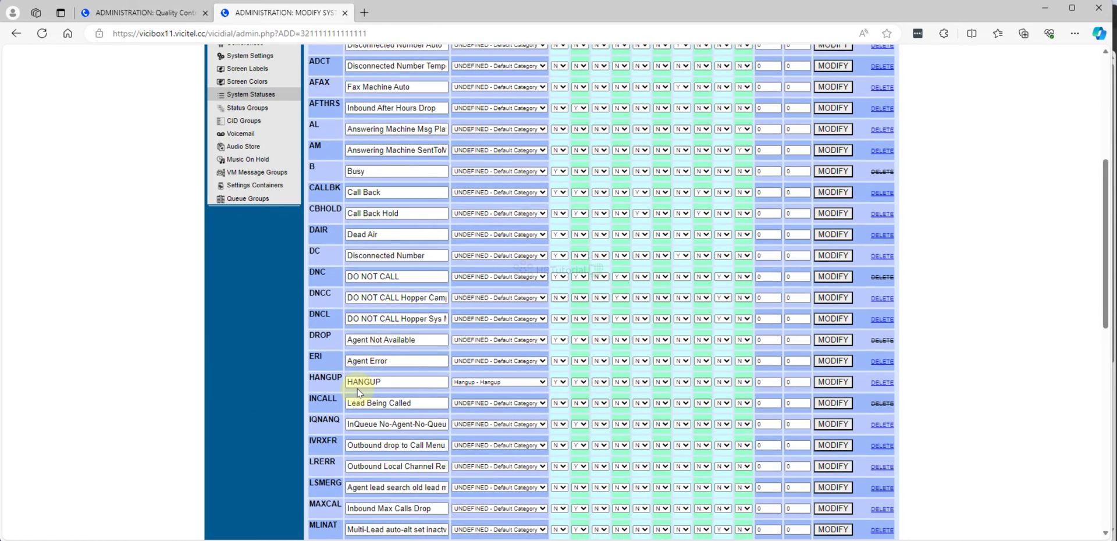
scroll(359, 392, down, 10)
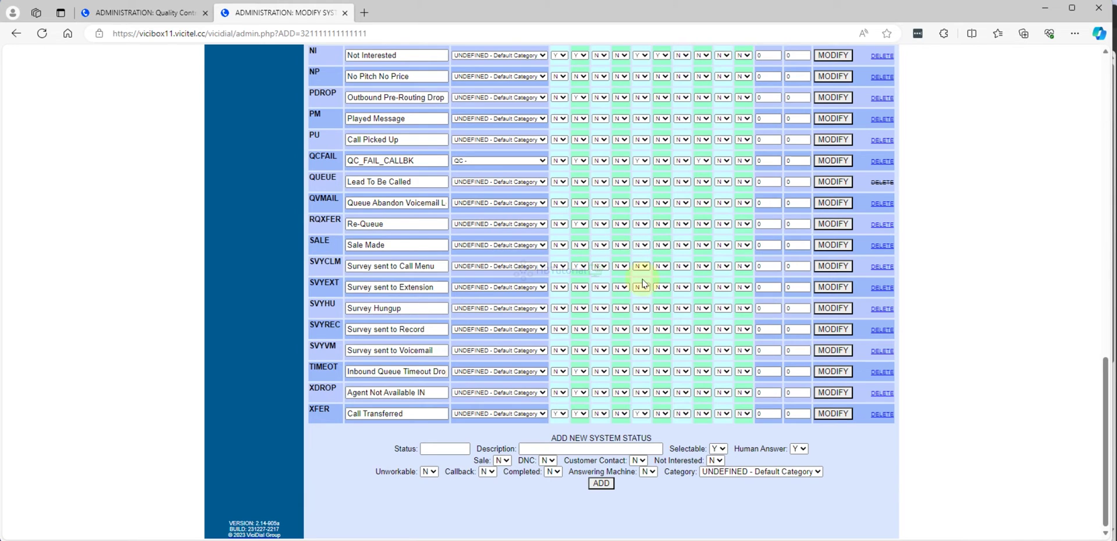
scroll(643, 283, up, 15)
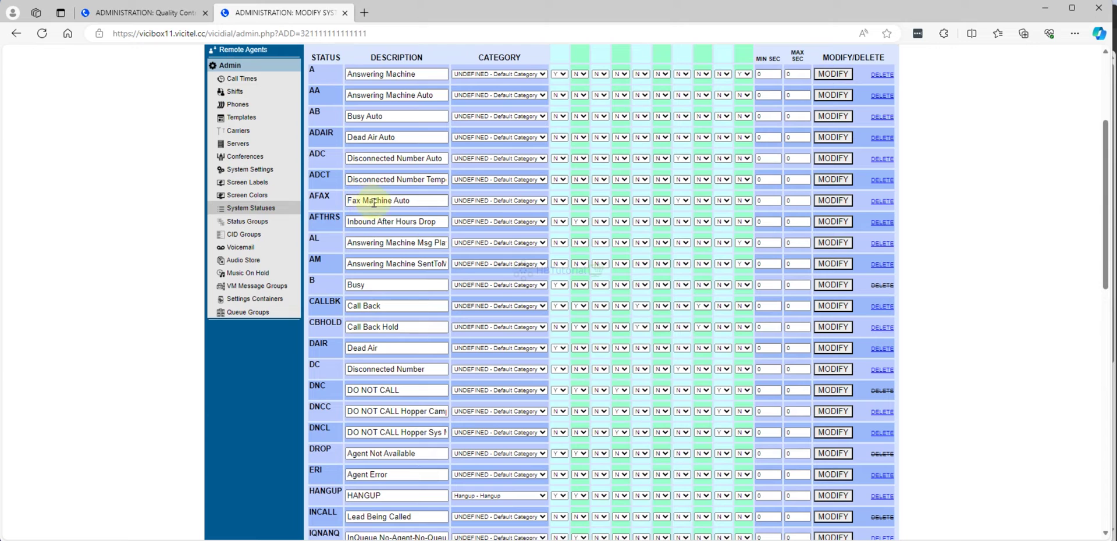
scroll(244, 124, up, 3)
Copy the SLRAPP status code from TestCamp's custom campaign statuses, then go to Admin
click(243, 123)
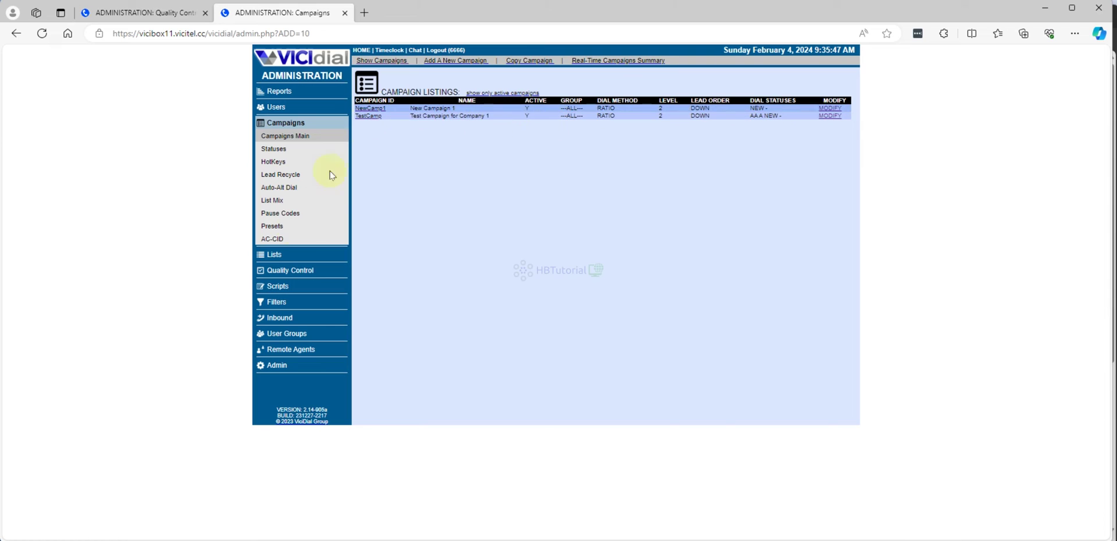
click(272, 148)
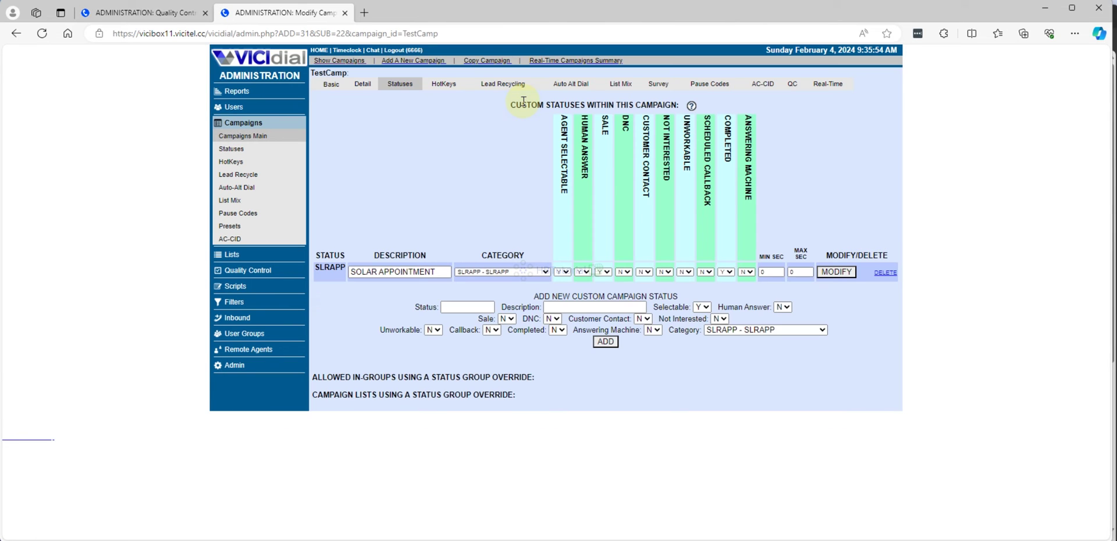
double_click(322, 268)
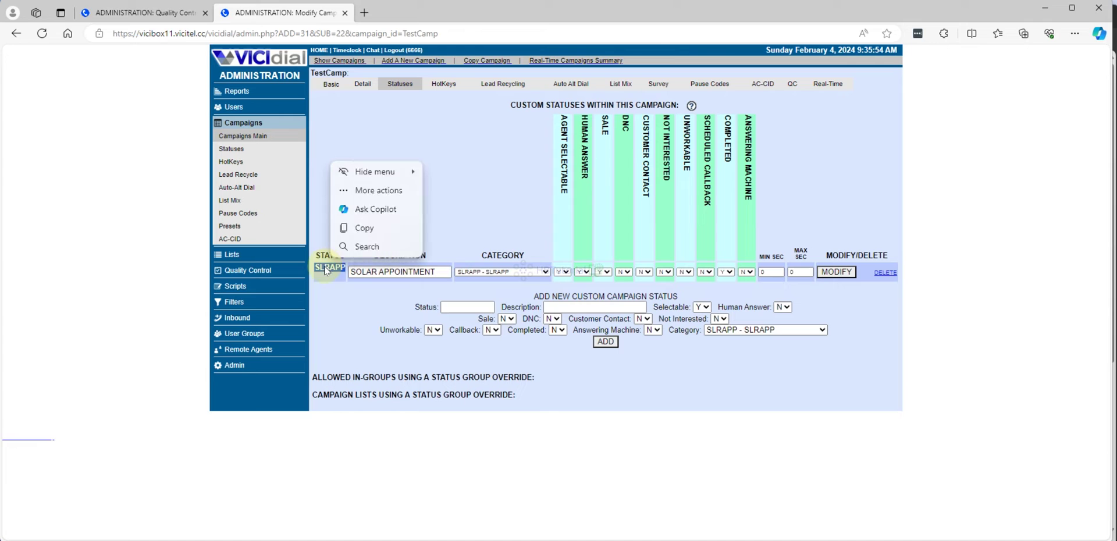
right_click(319, 263)
click(334, 278)
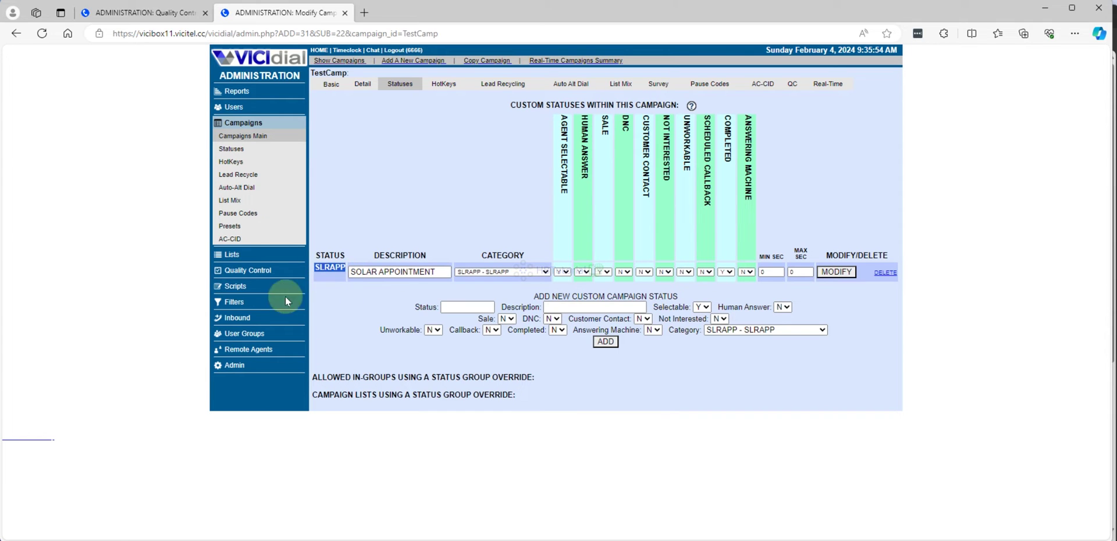
click(227, 367)
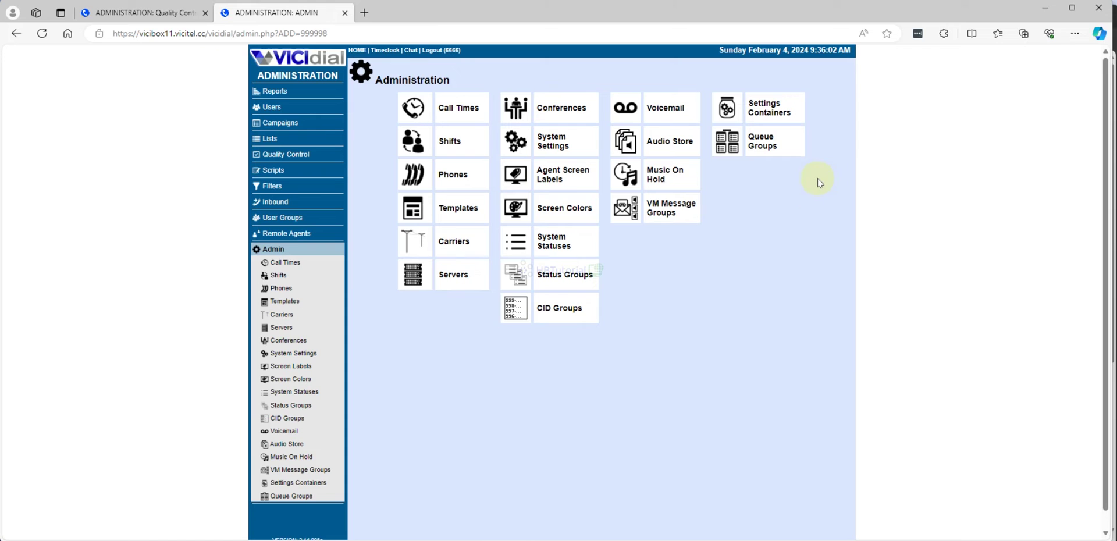
Change the QC_STATUS_TEMPLATE container entry from SALE,DNC,NI to SLRAPP,DNC,NI and submit
click(769, 112)
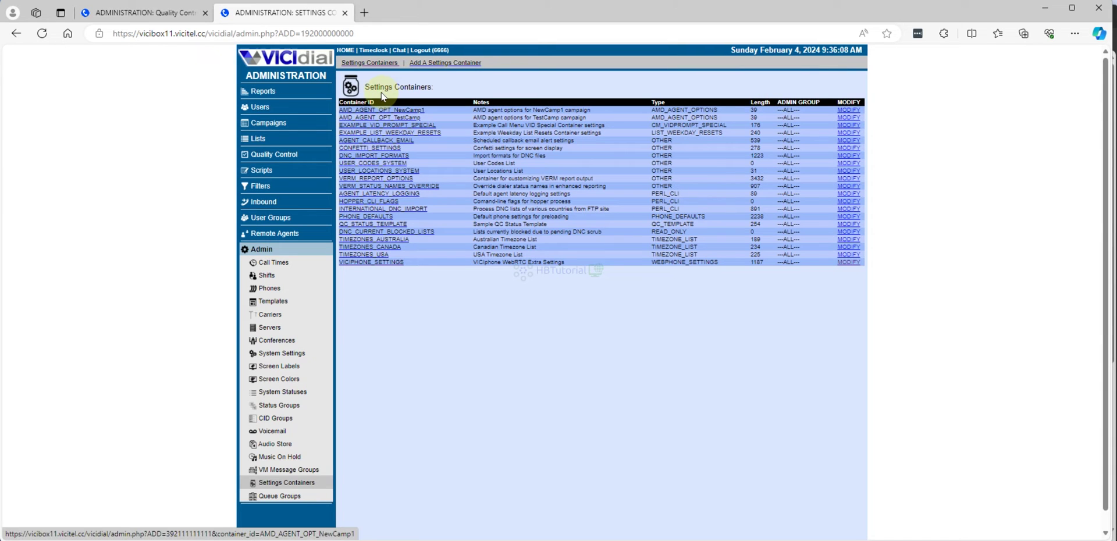
click(382, 225)
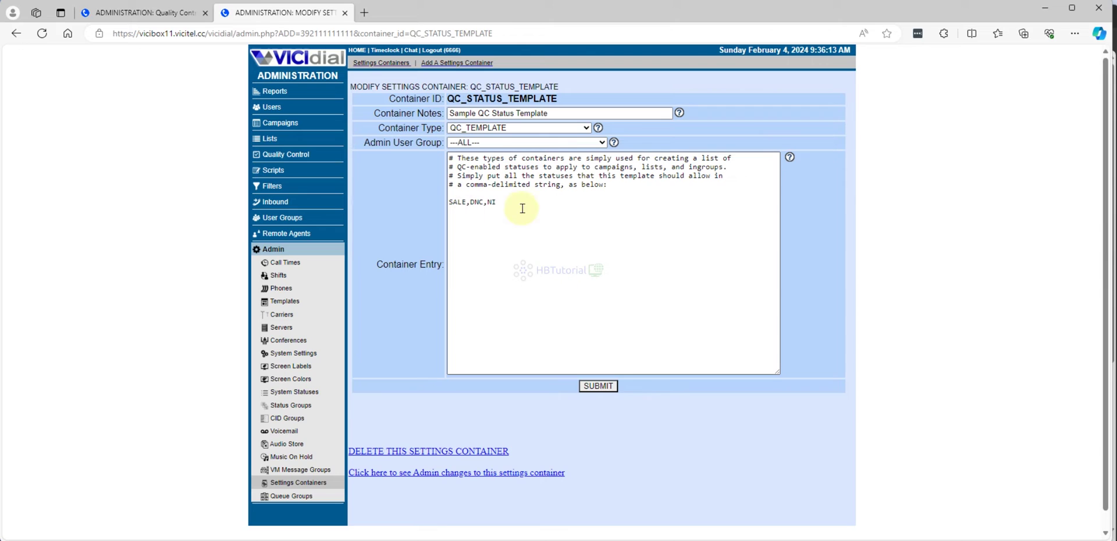
click(525, 203)
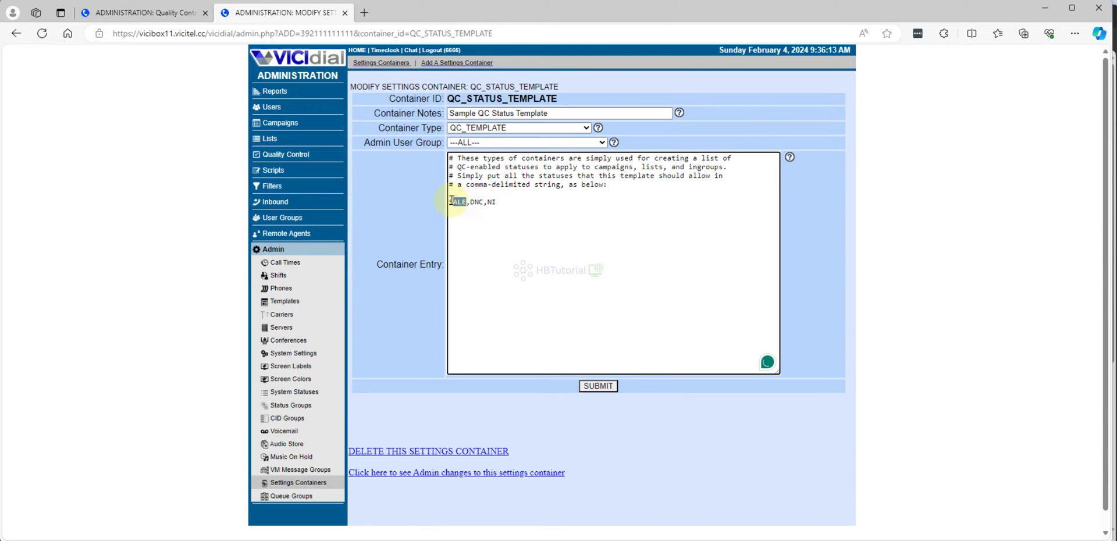
text(SLRAPP)
click(597, 386)
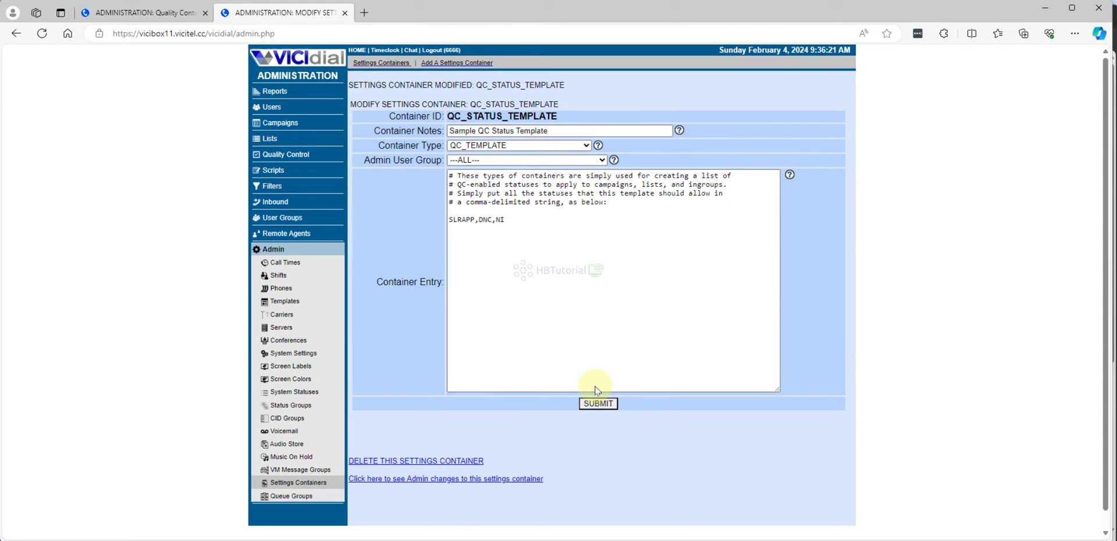
drag(487, 85, 564, 85)
click(815, 262)
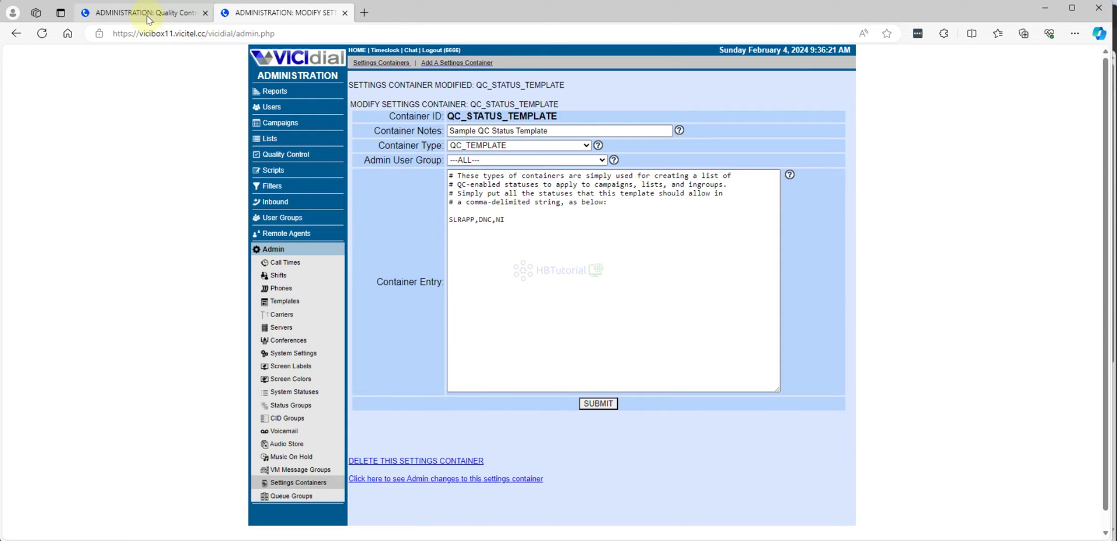
Open TestCamp's quality control queue, whose QC statuses are SLRAPP, DNC, NI
click(285, 125)
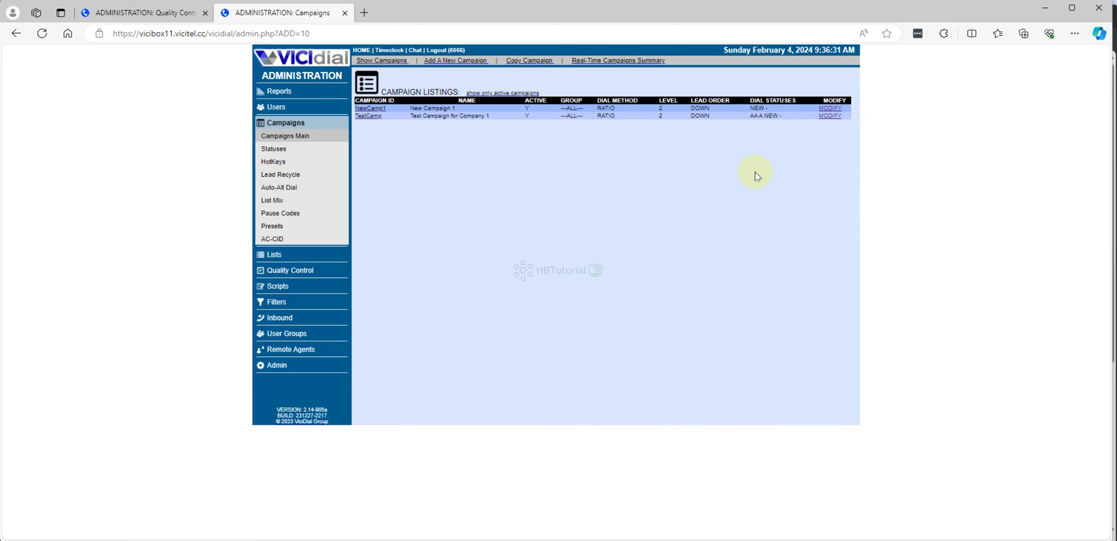
click(283, 272)
drag(585, 119, 641, 117)
click(620, 117)
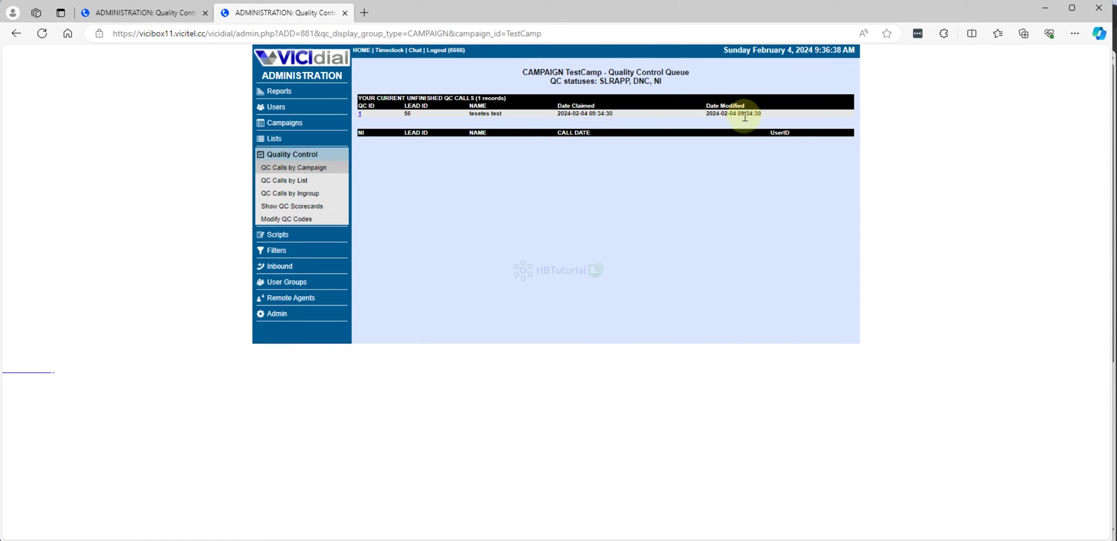
Open QC ID 1 for lead 56, check its FINISH QC statuses, and return to the queue
click(362, 115)
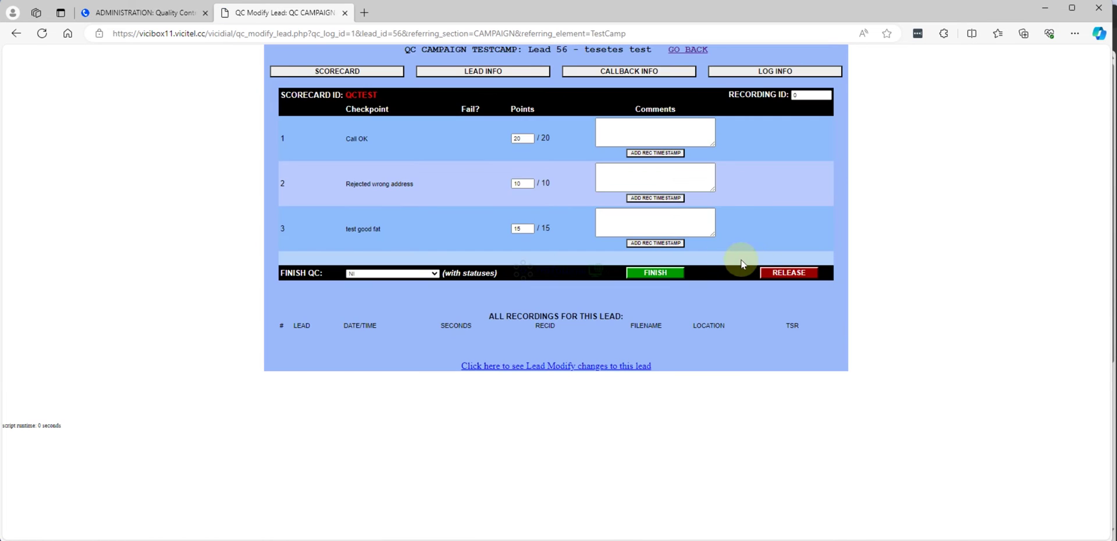
click(657, 150)
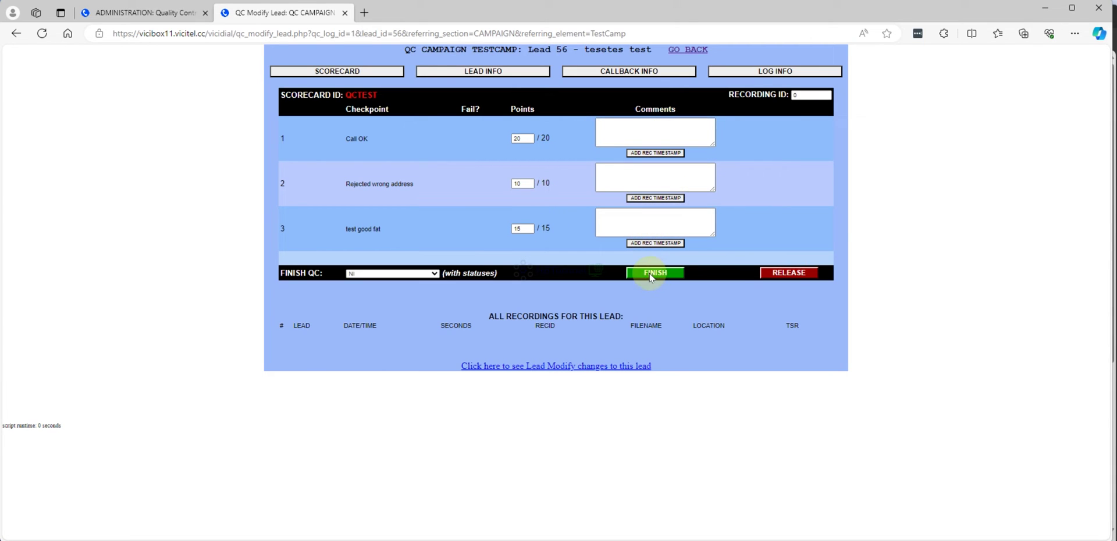
click(365, 272)
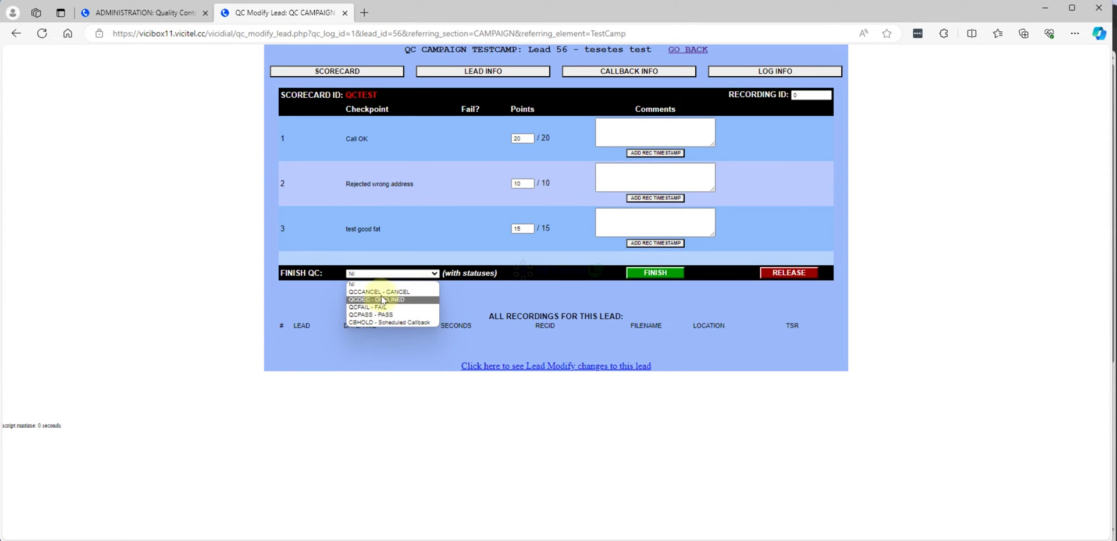
click(641, 398)
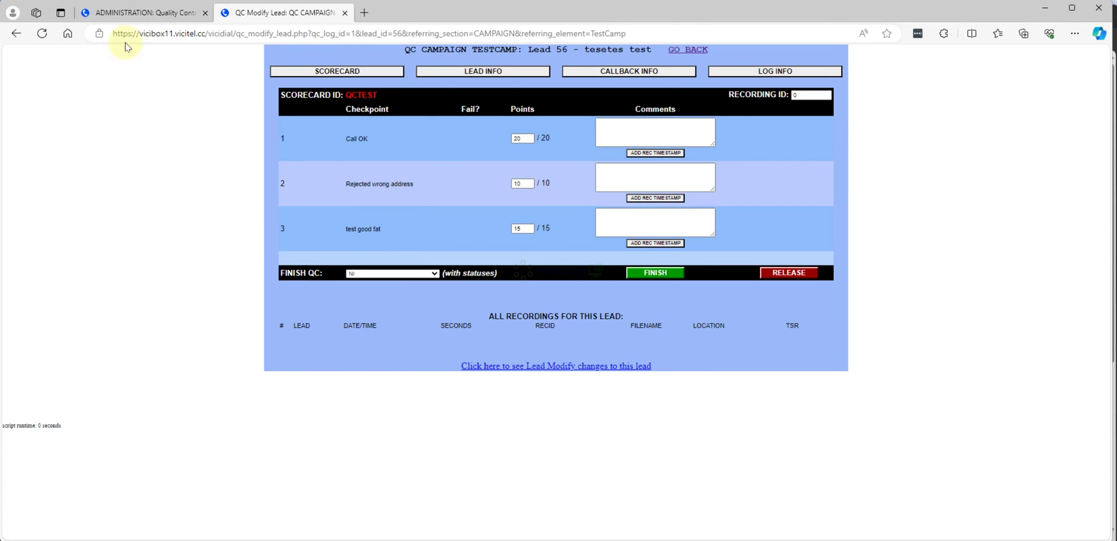
click(152, 13)
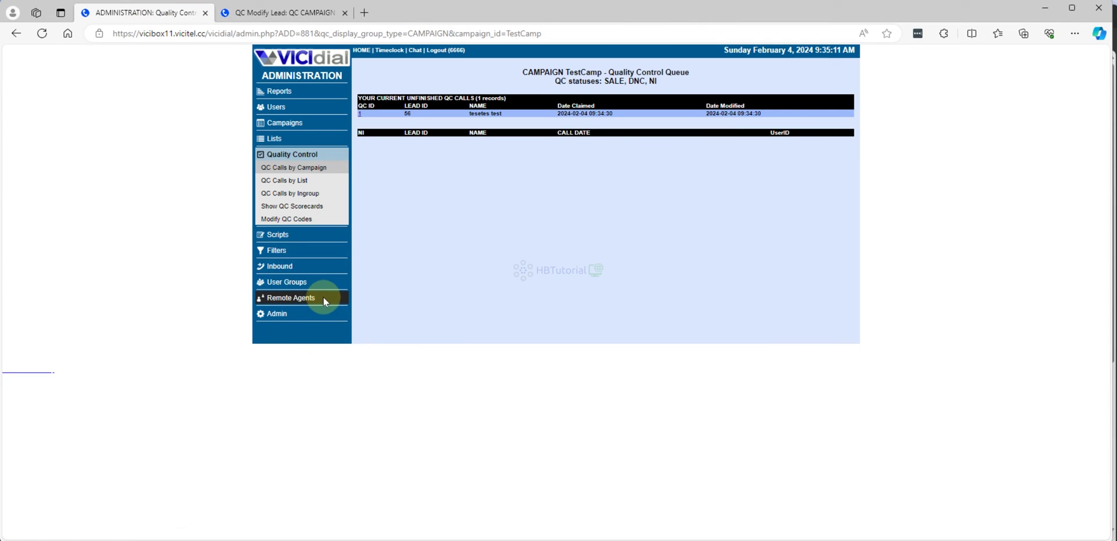
Copy the Campaign CallerID number from TestCamp's campaign settings, then return to Admin
click(297, 129)
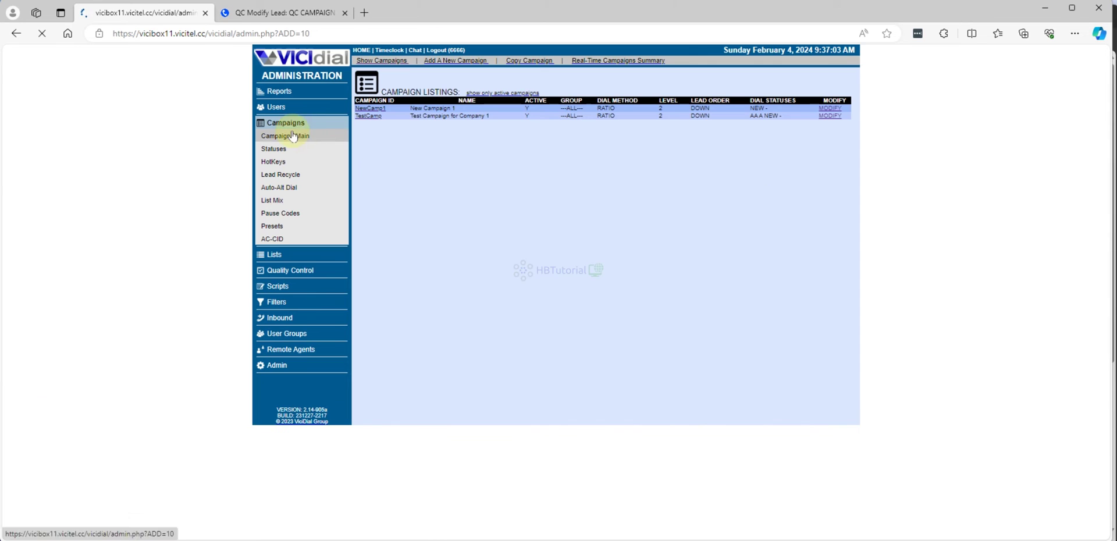
click(830, 116)
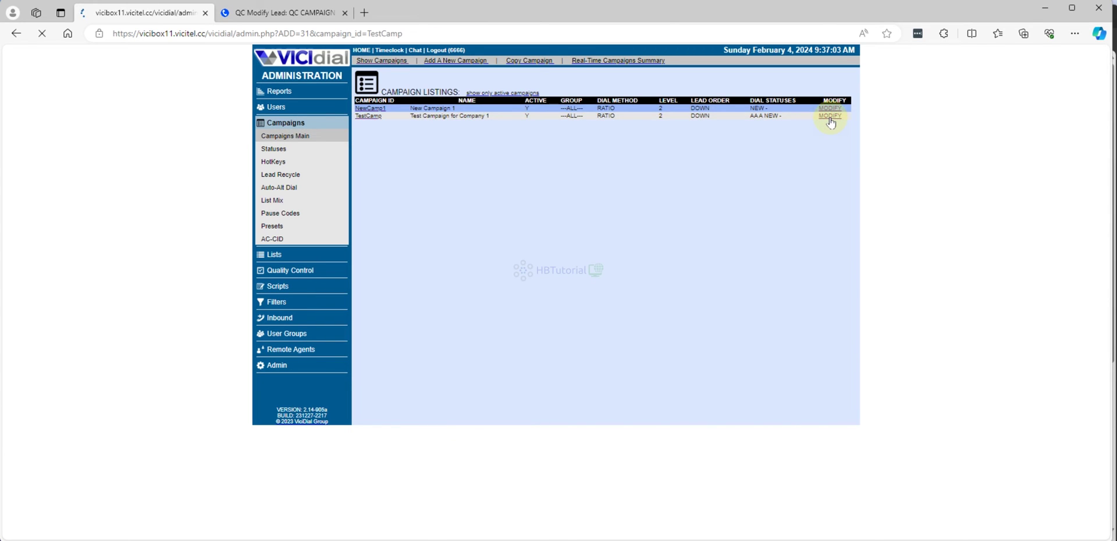
scroll(721, 347, down, 15)
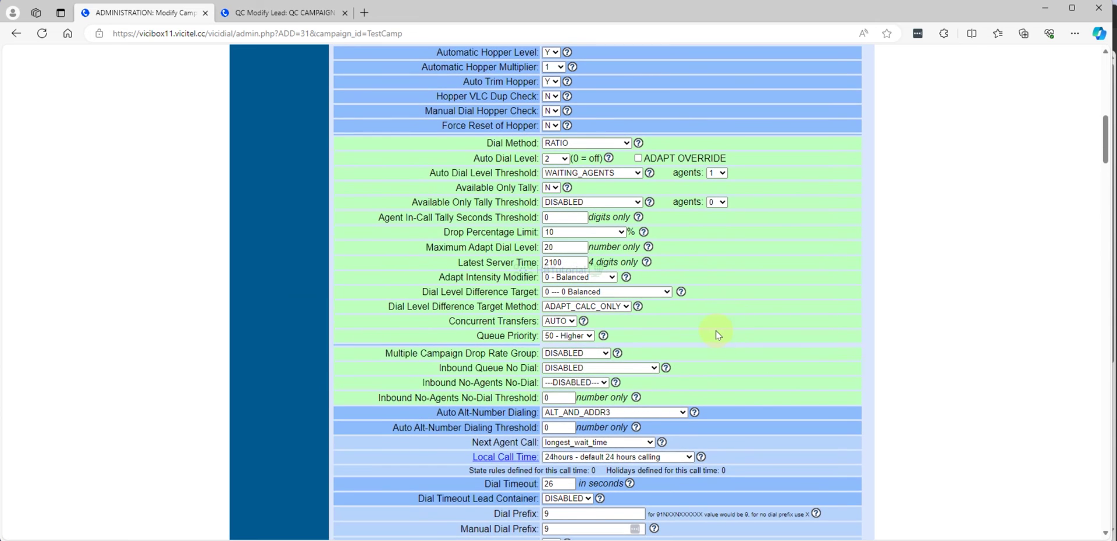
scroll(716, 333, down, 3)
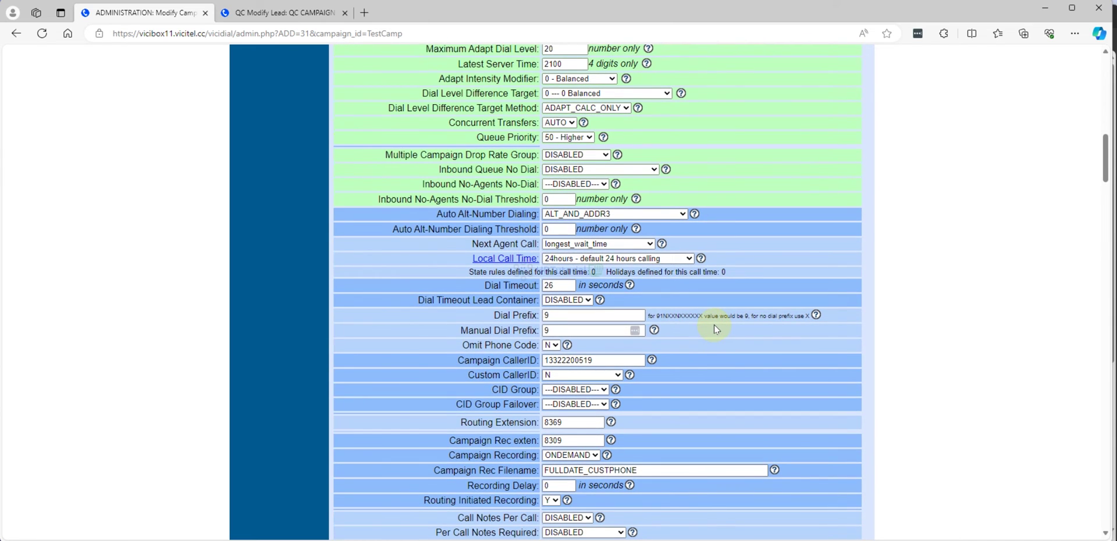
scroll(291, 229, up, 18)
scroll(572, 323, down, 17)
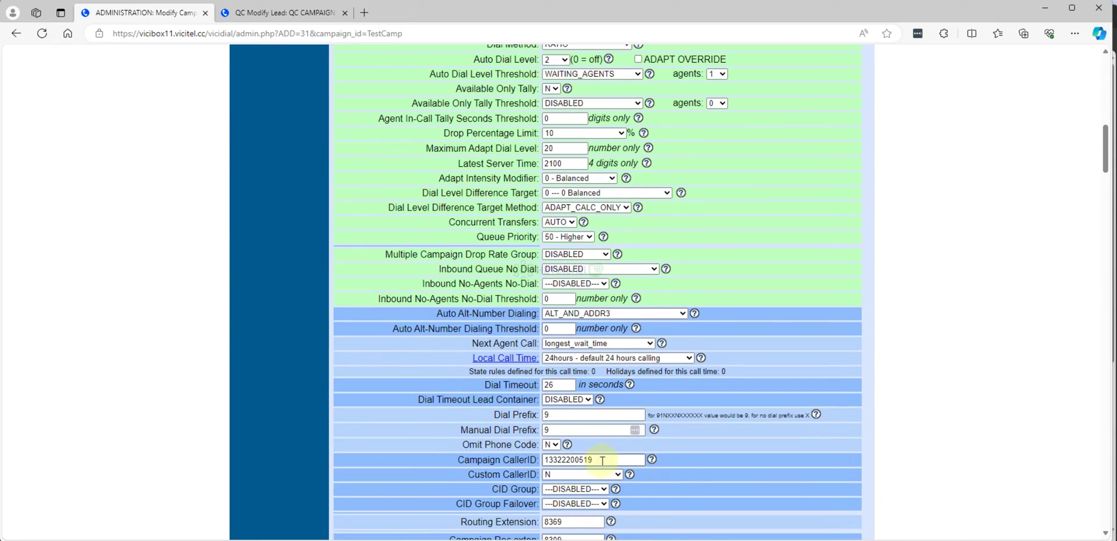
drag(602, 460, 541, 465)
key(ctrl+c)
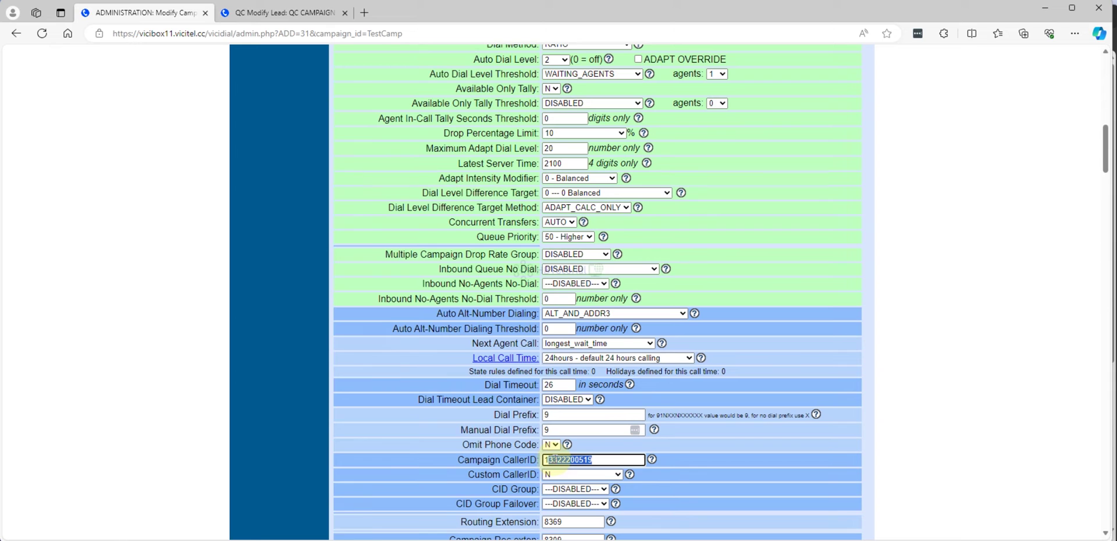
scroll(272, 257, up, 4)
scroll(272, 257, up, 8)
click(253, 365)
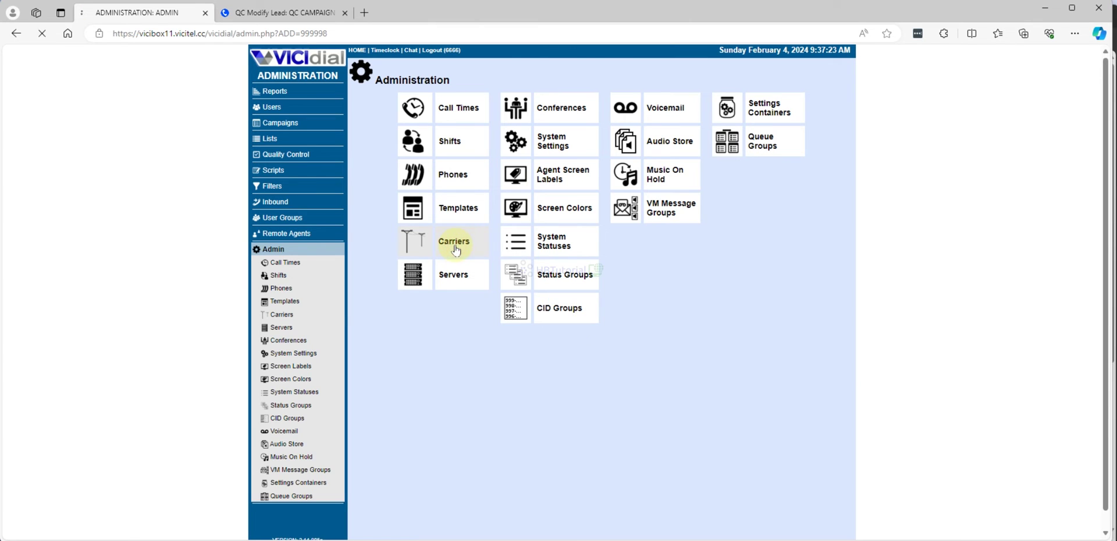
View the Telnyx carrier record, then go to Server Stats and Reports
click(358, 133)
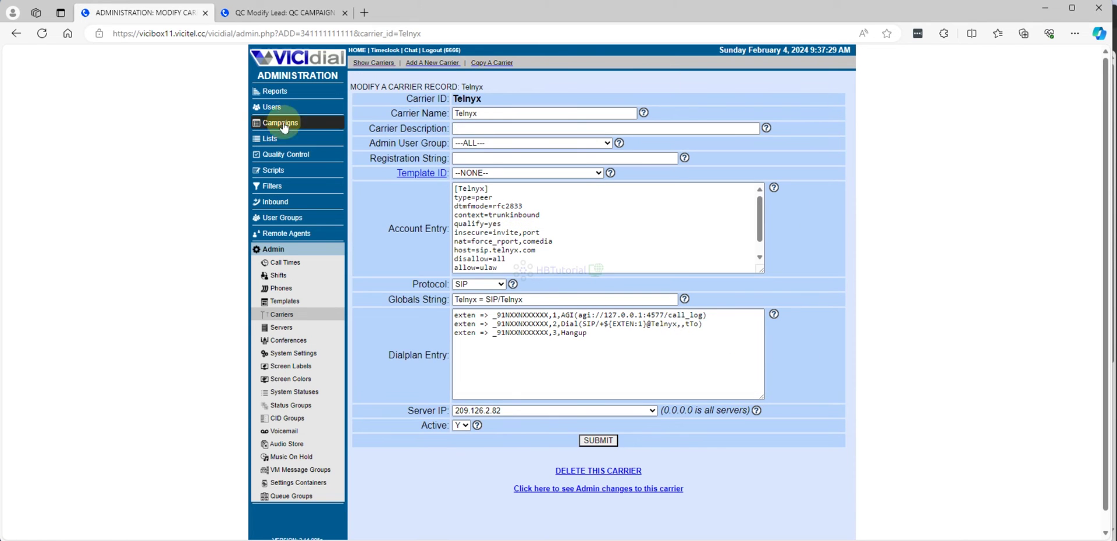
click(273, 93)
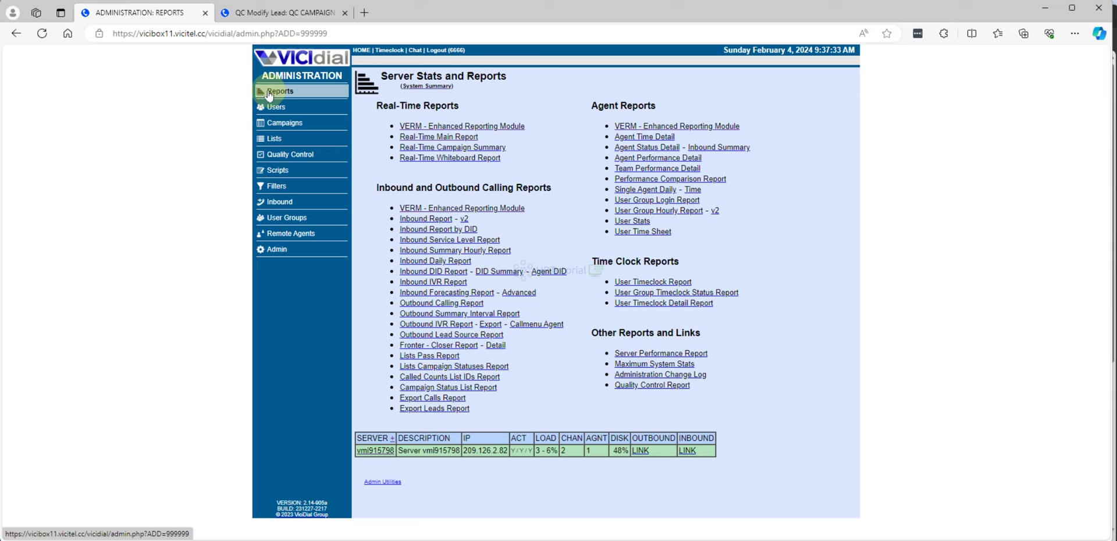
In the agent web client, manually dial the copied caller ID number
mouse_move(514, 538)
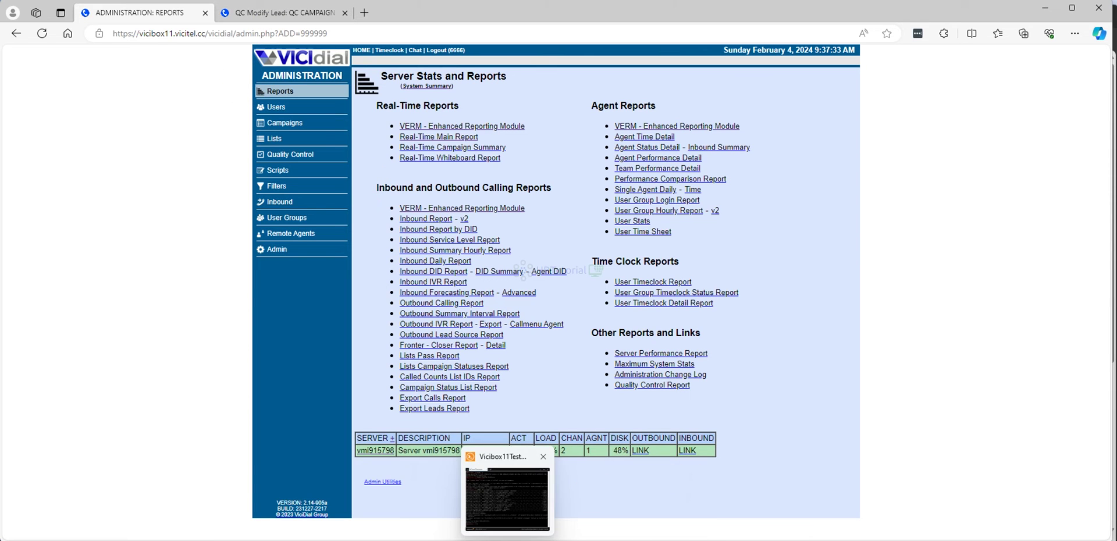
mouse_move(559, 538)
click(622, 510)
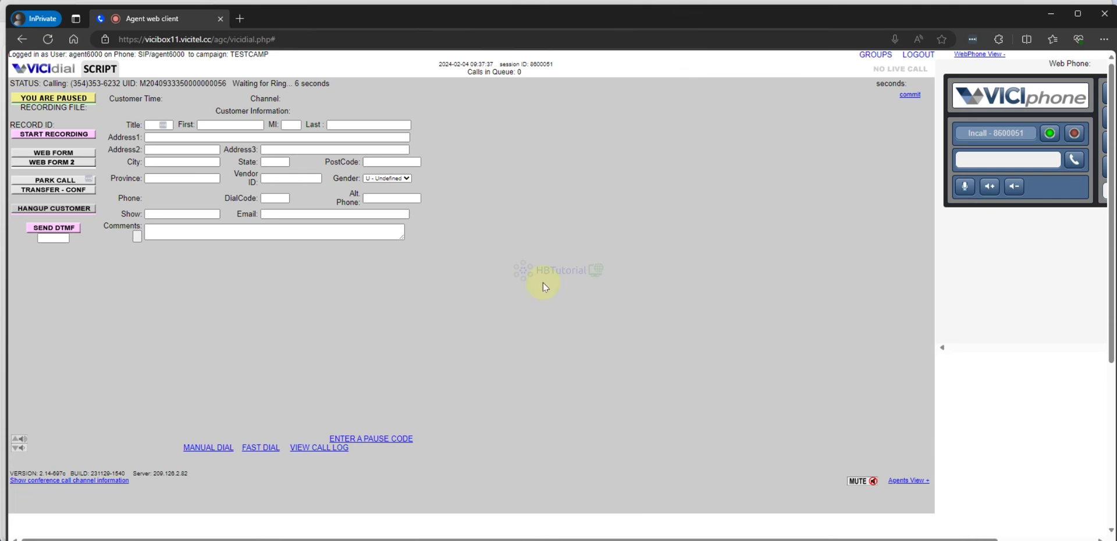
click(219, 447)
key(ctrl+v)
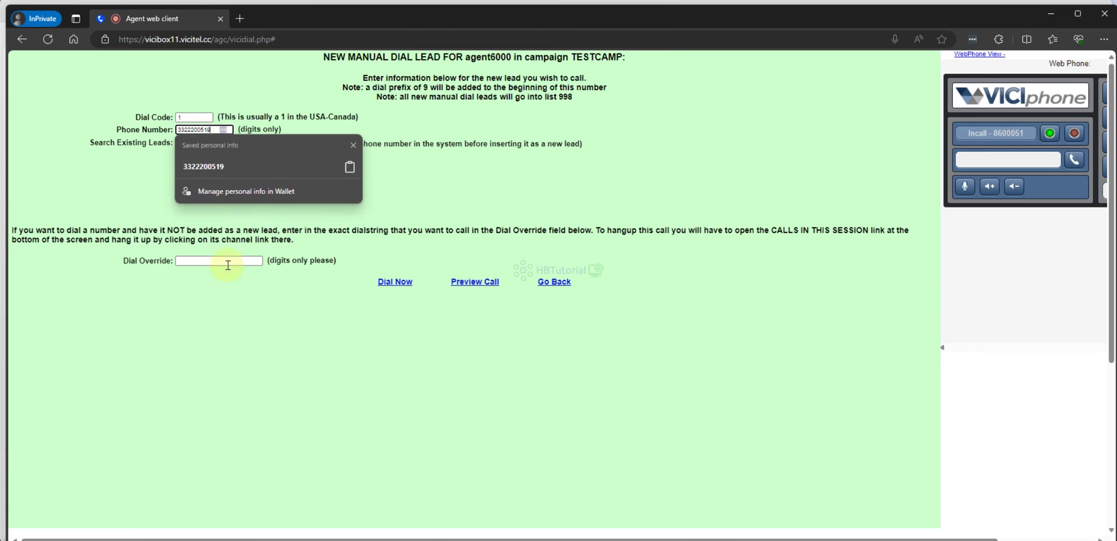
click(395, 281)
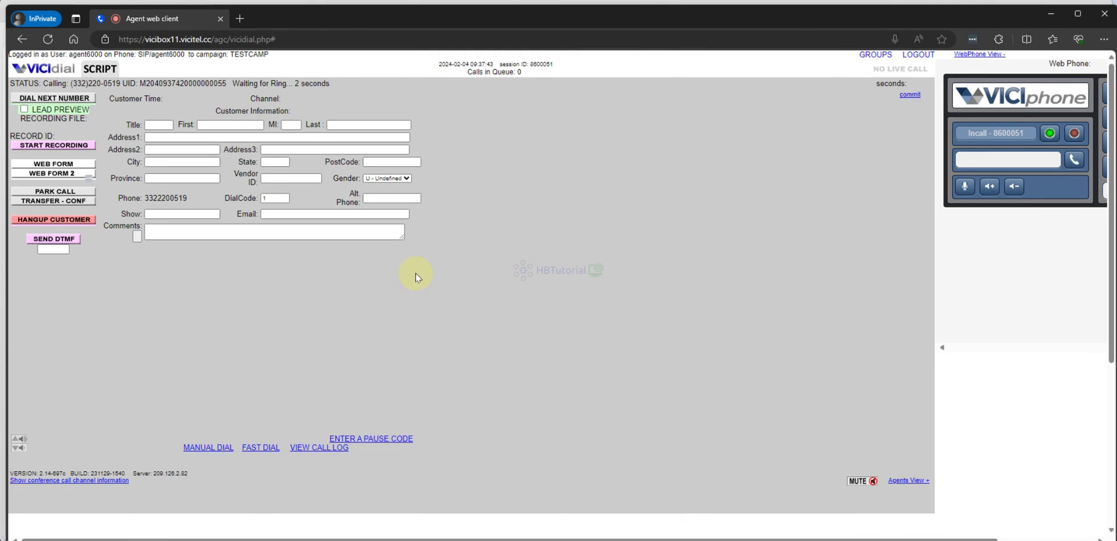
Fill in placeholder test values for the customer's first name, last name and address
click(220, 123)
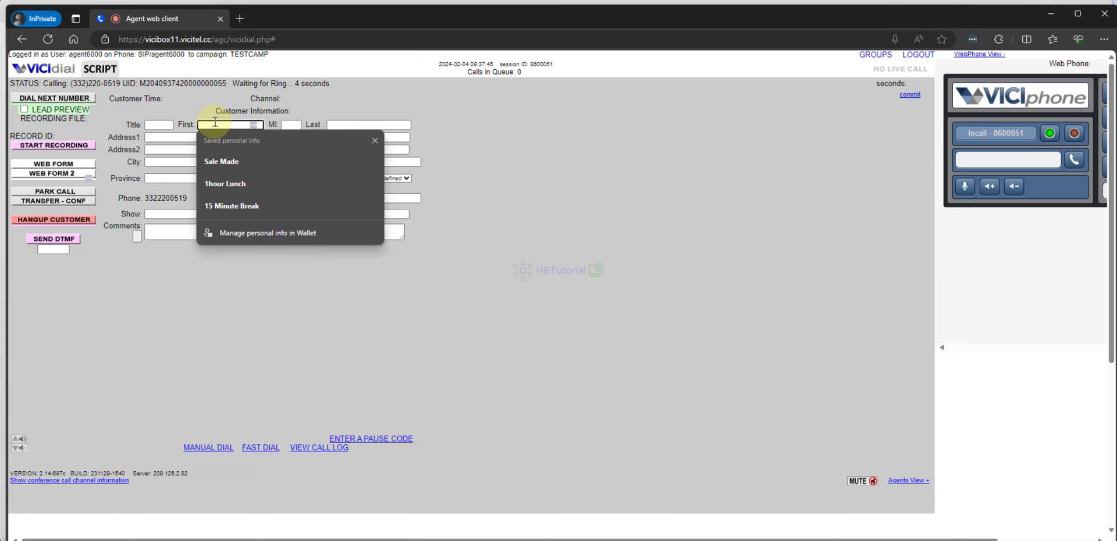
text(test)
click(365, 124)
text(testst)
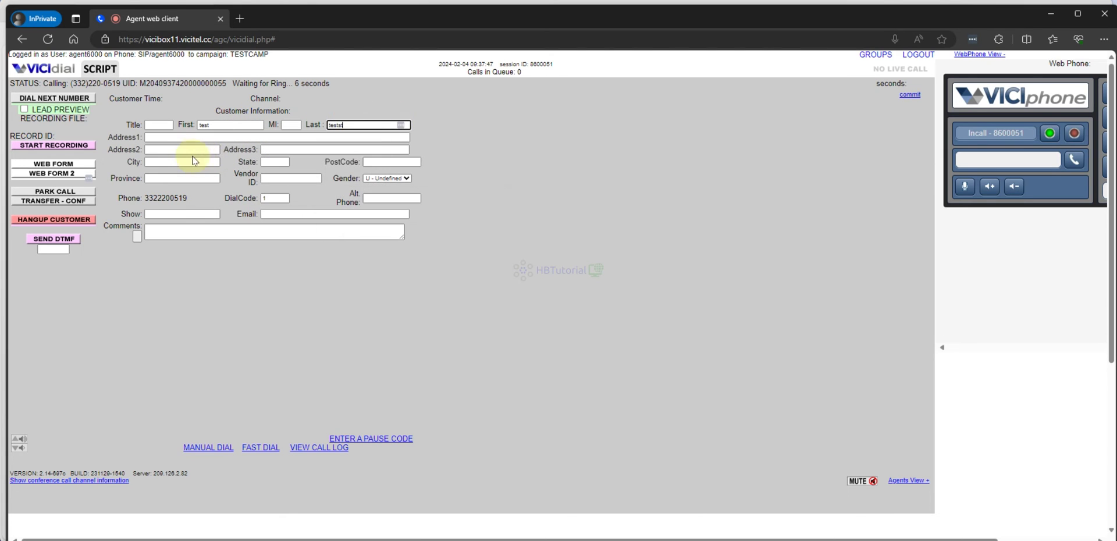
click(169, 138)
text(test)
click(230, 299)
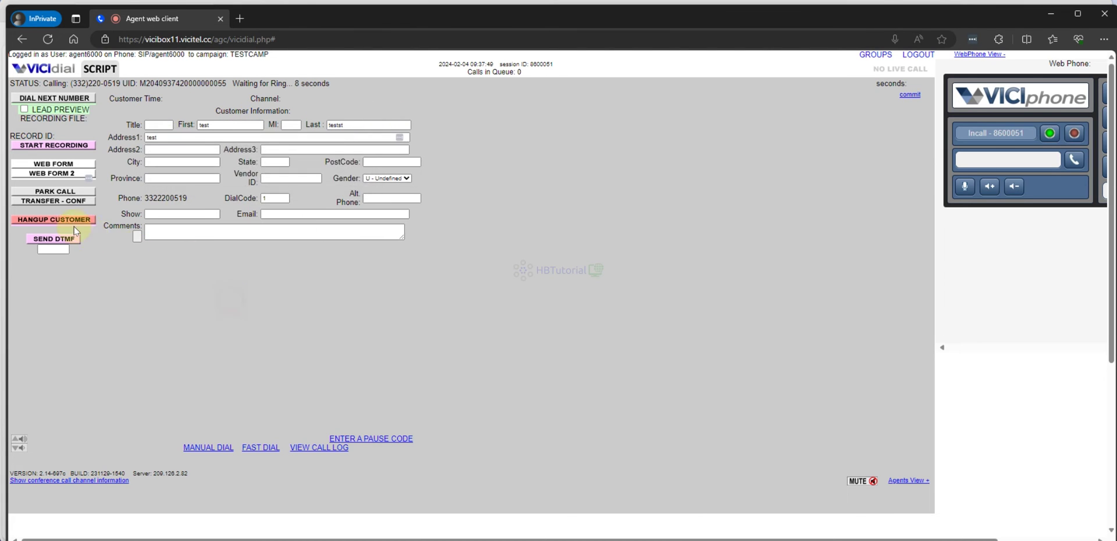
Hang up, disposition the call as SLRAPP, and pause with the 15-minute Break code
click(58, 220)
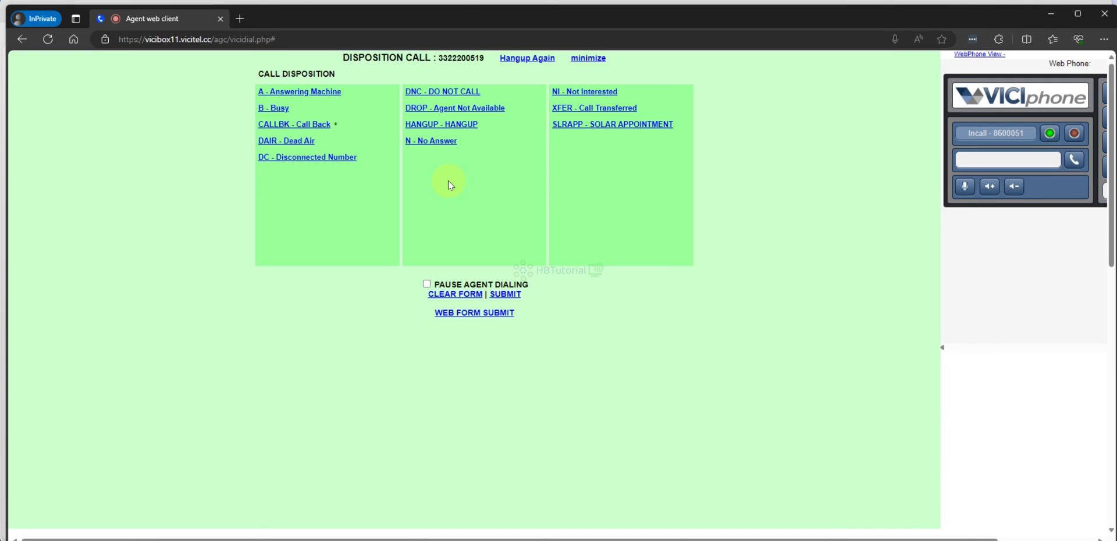
click(604, 125)
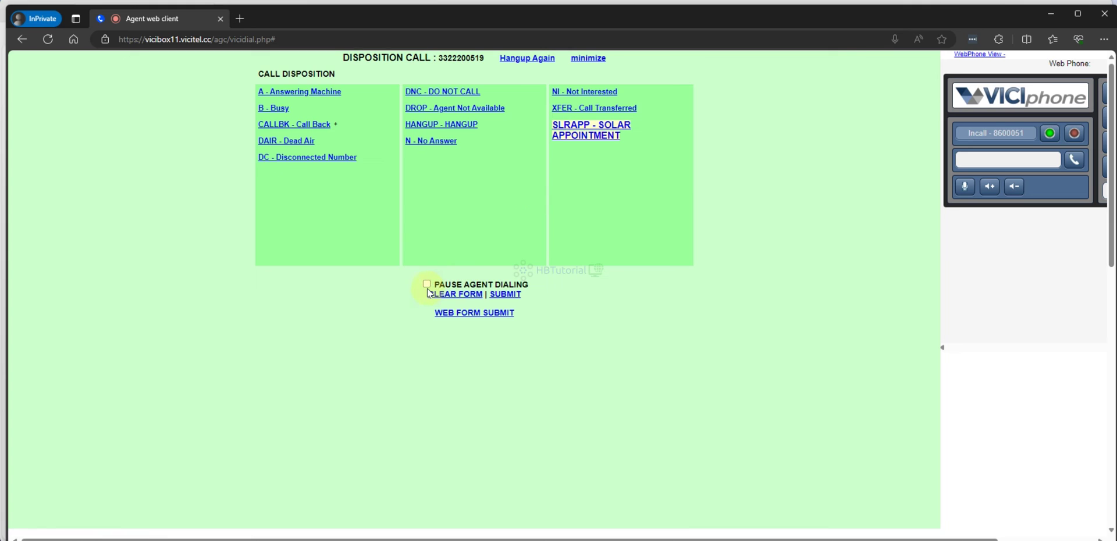
click(602, 137)
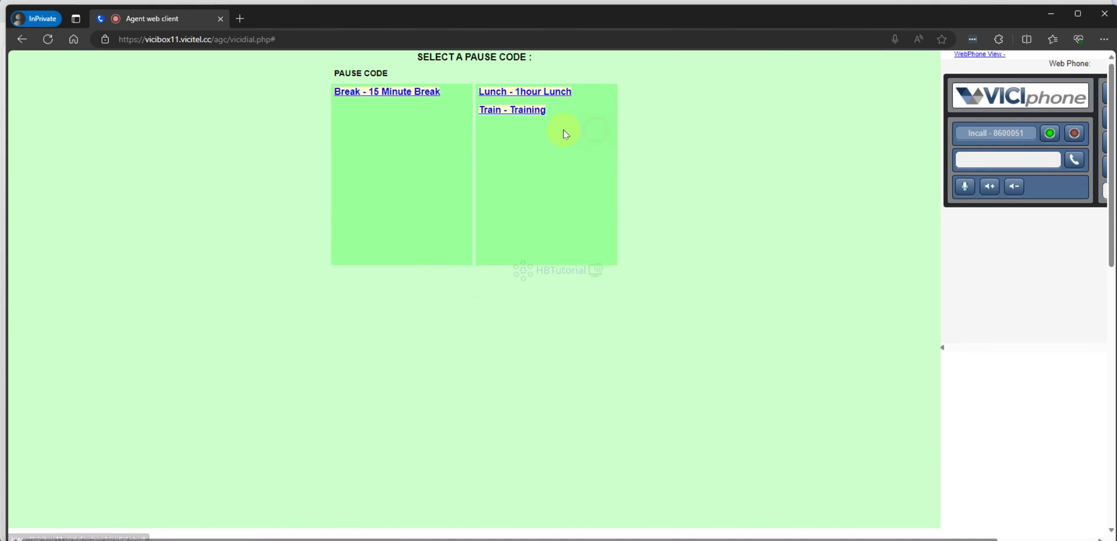
click(429, 95)
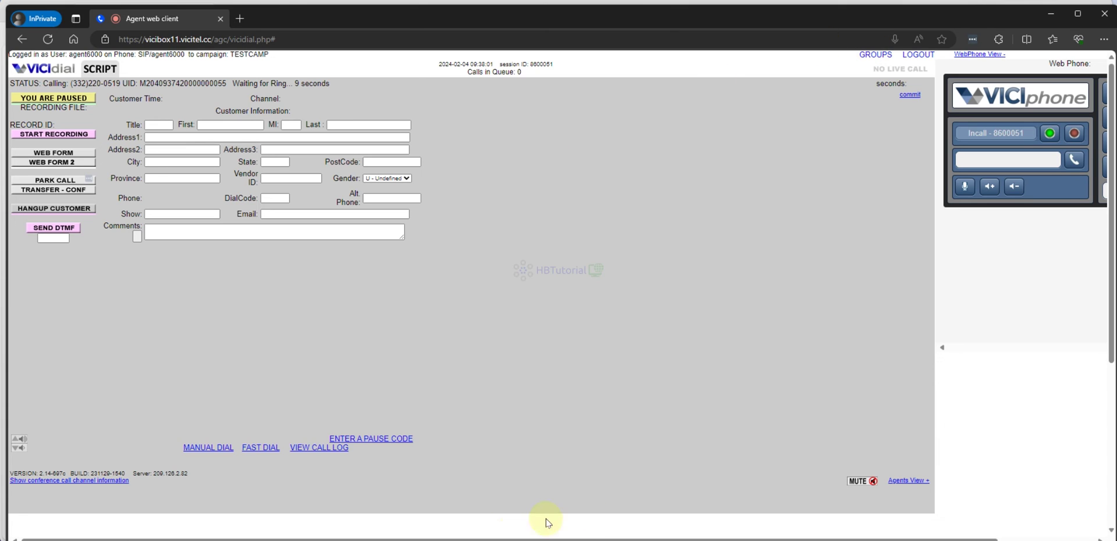
mouse_move(558, 538)
click(512, 517)
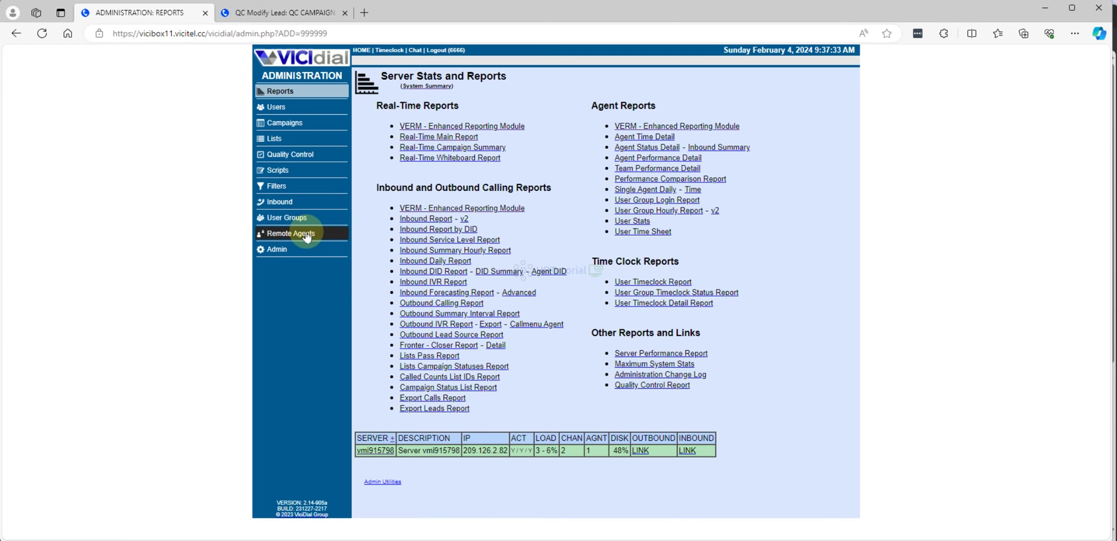
Open TestCamp's QC queue, then QC ID 1 for lead 56, and view its LOG INFO
click(278, 155)
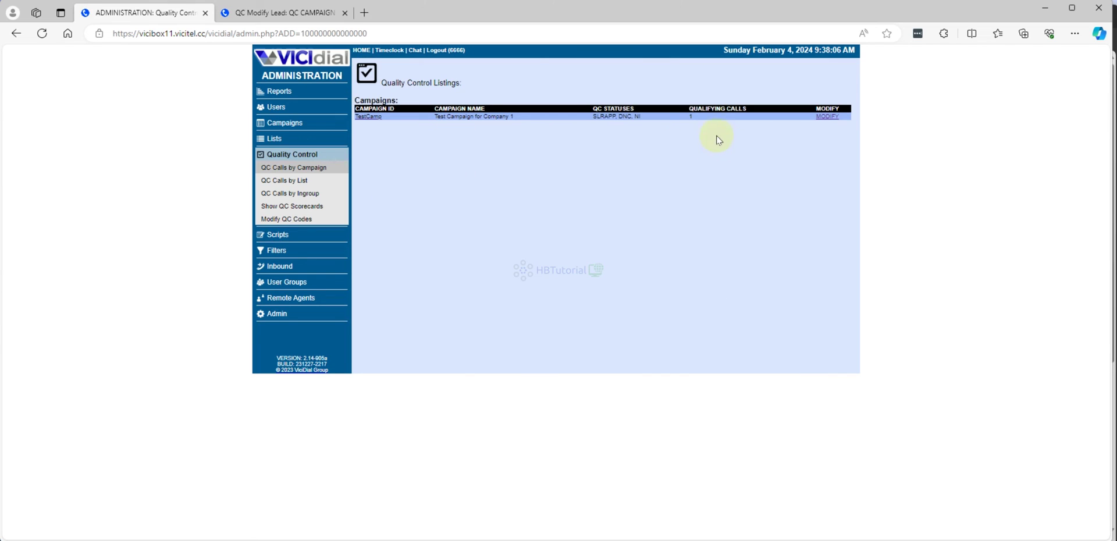
click(365, 117)
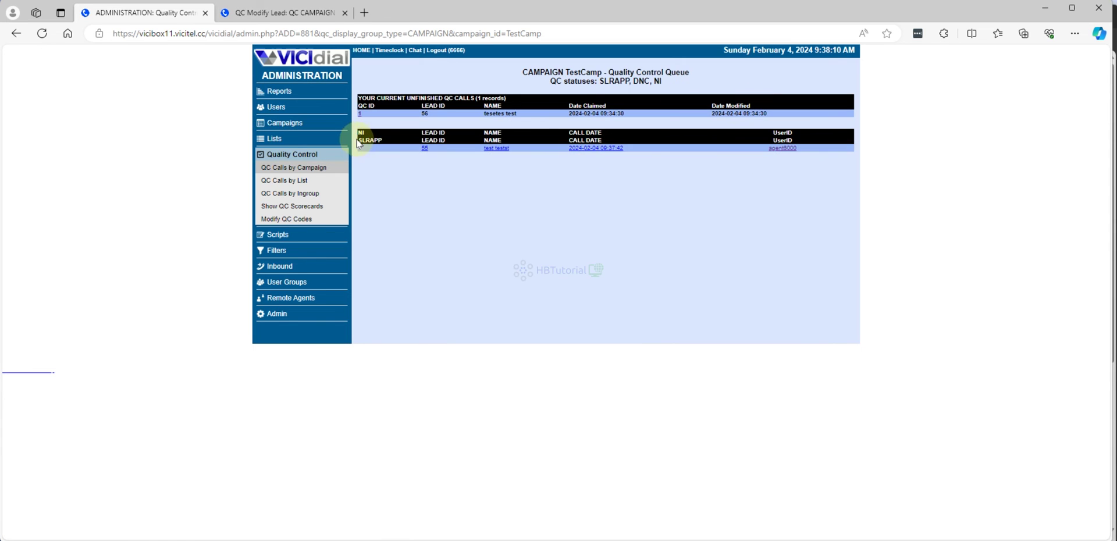
click(392, 180)
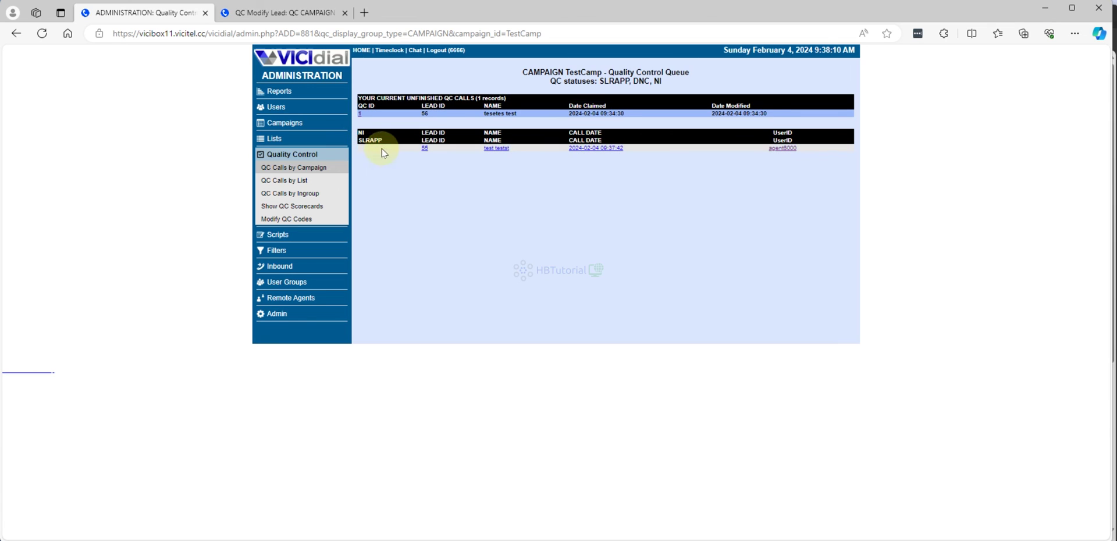
click(361, 115)
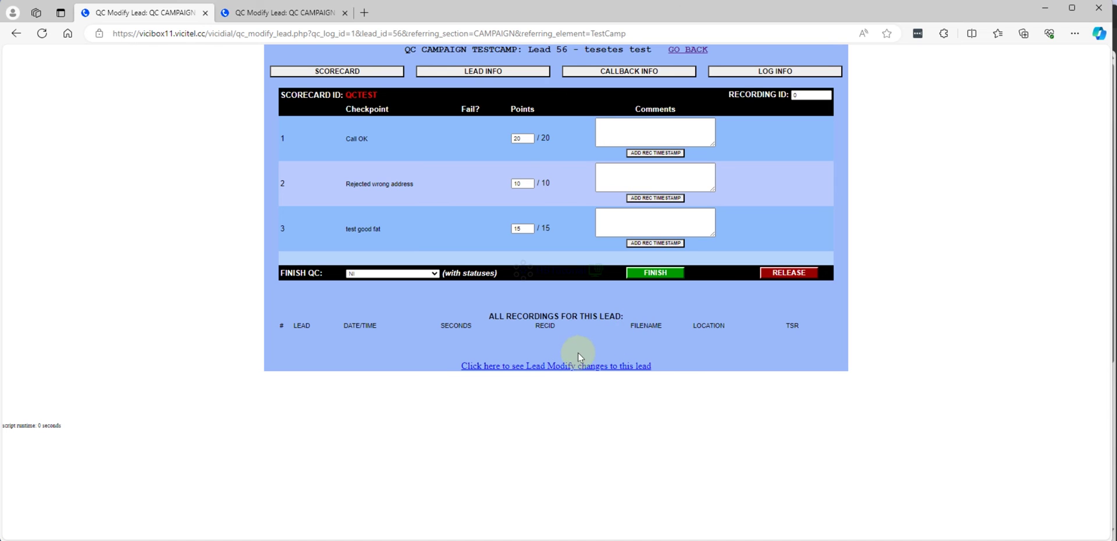
click(762, 73)
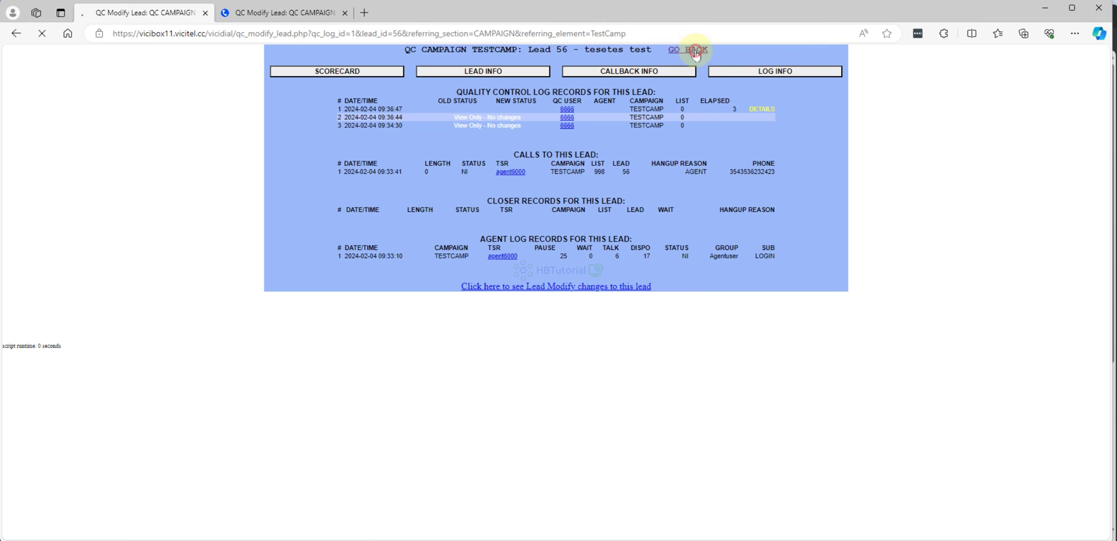
Claim SLRAPP lead 55 and review its callback info and call/agent logs
click(426, 149)
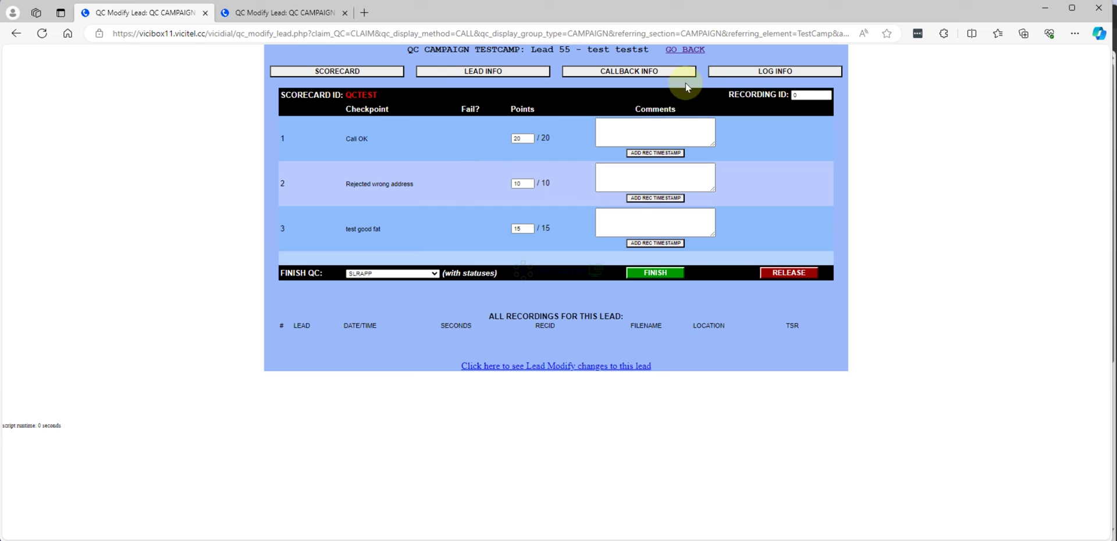
click(669, 72)
click(750, 71)
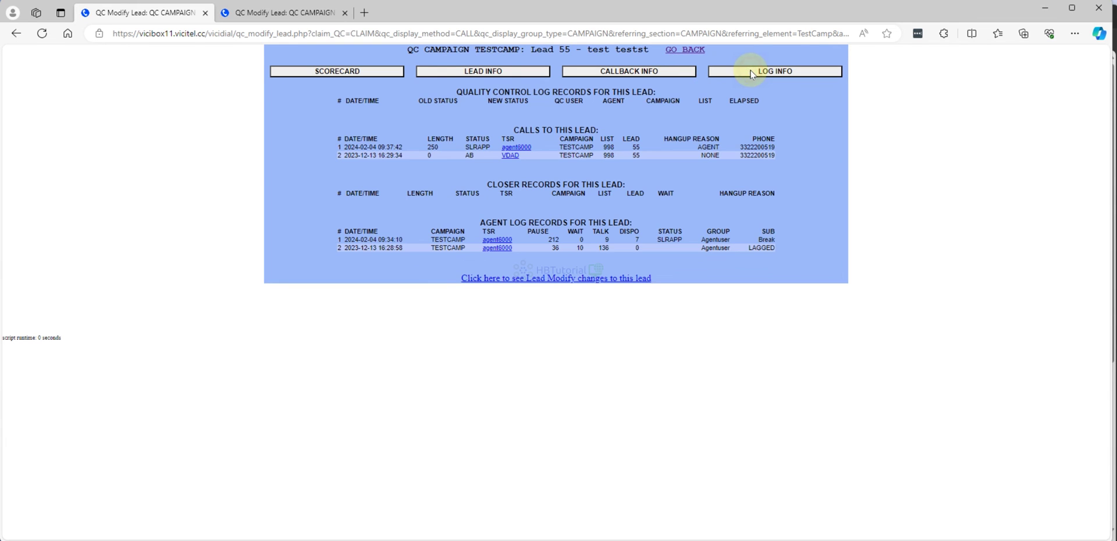
drag(735, 142, 792, 155)
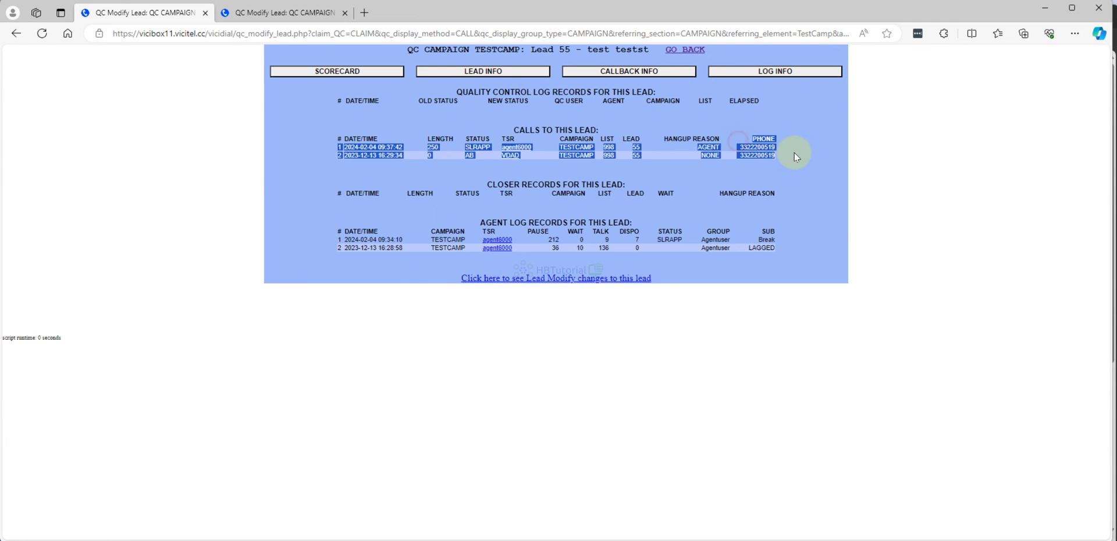
click(766, 168)
click(704, 169)
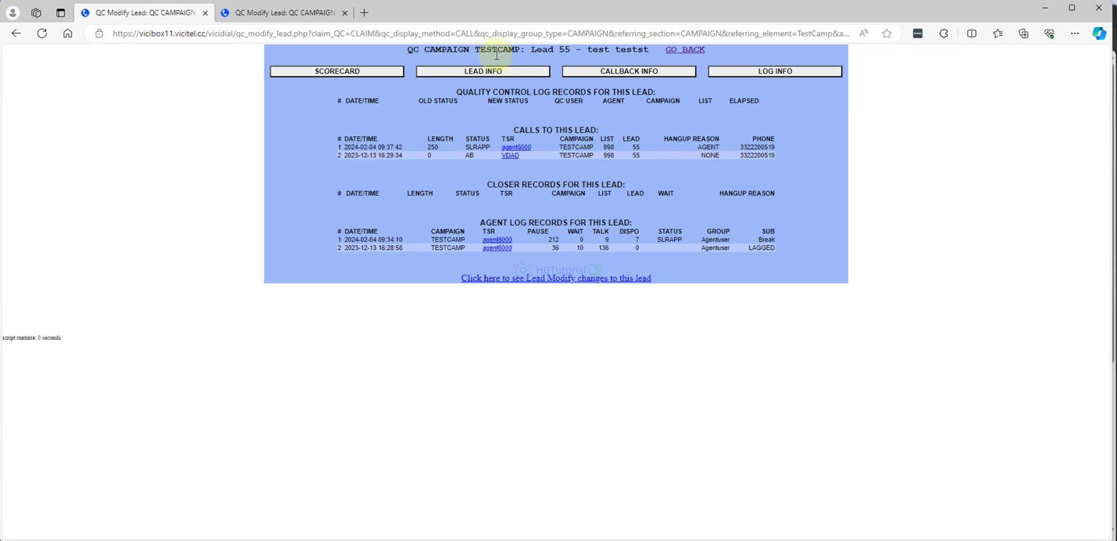
Finish lead 55's QC from the scorecard with status QCPASS - PASS
click(339, 70)
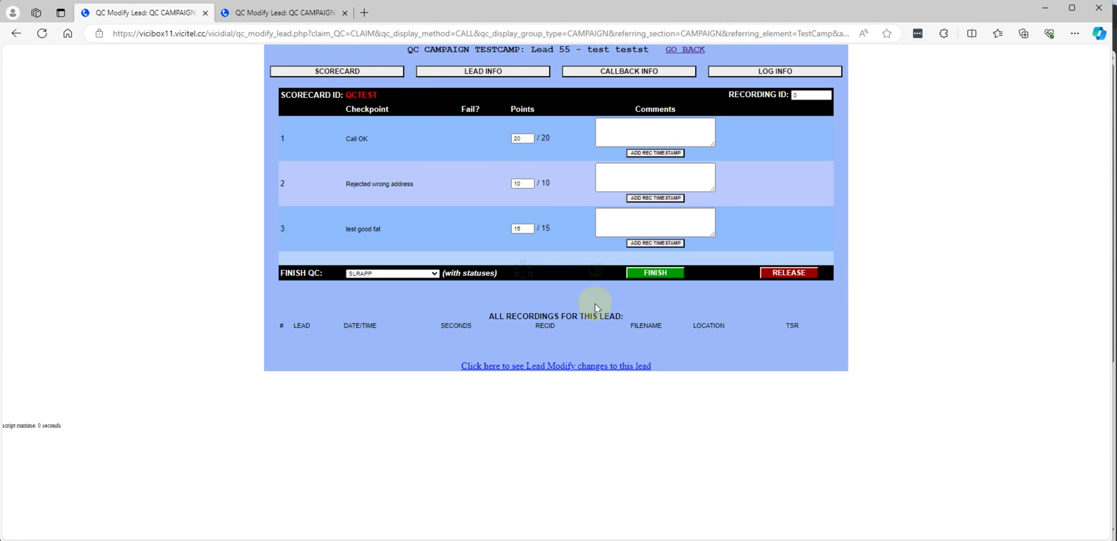
click(660, 129)
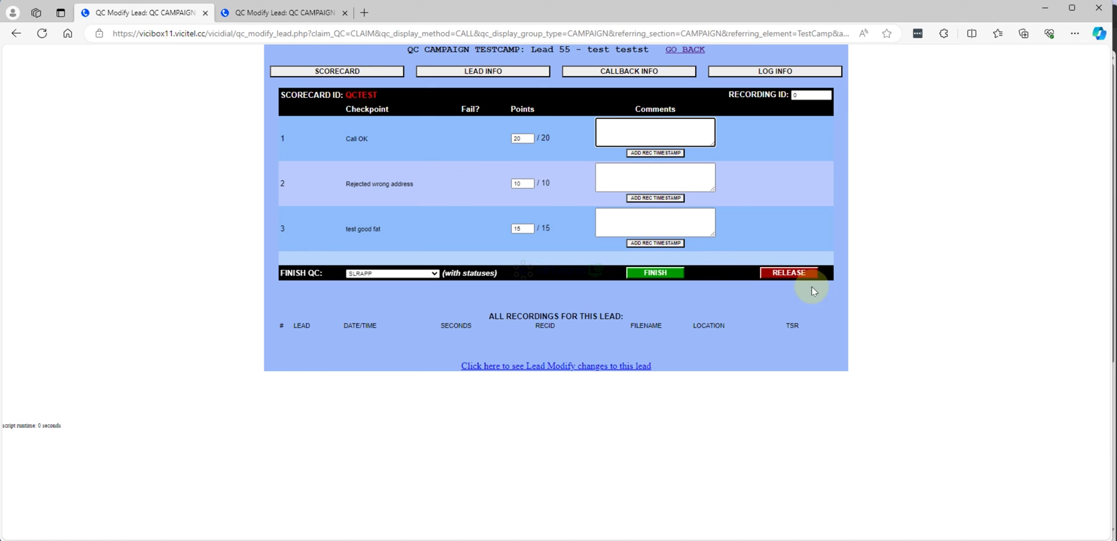
click(416, 275)
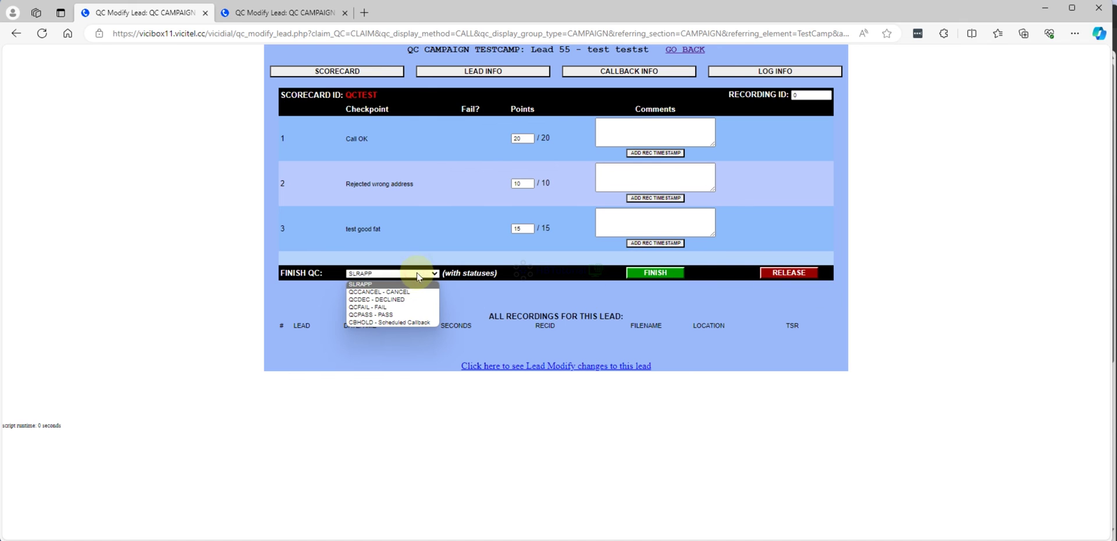
click(400, 315)
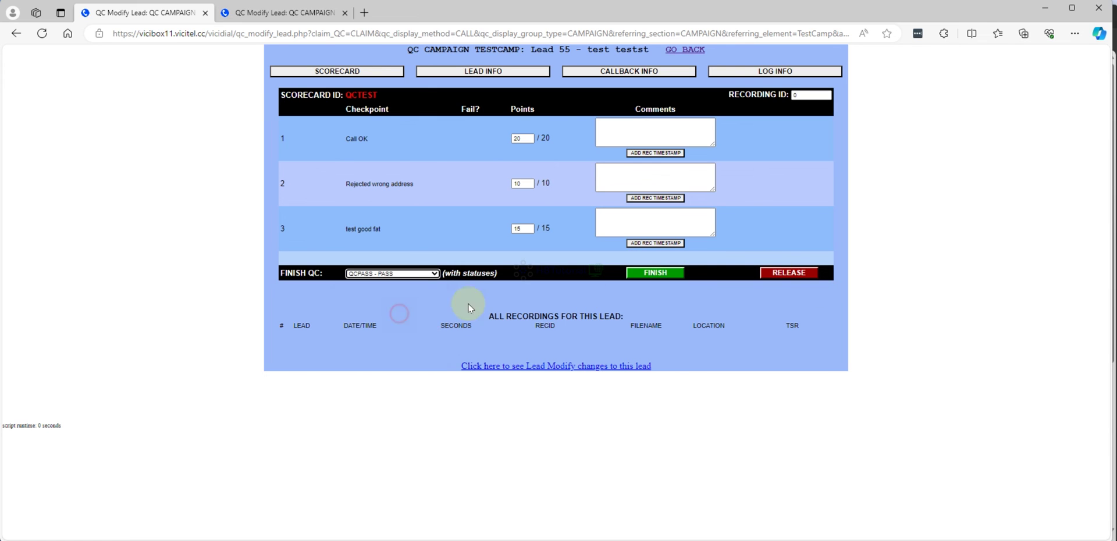
click(660, 278)
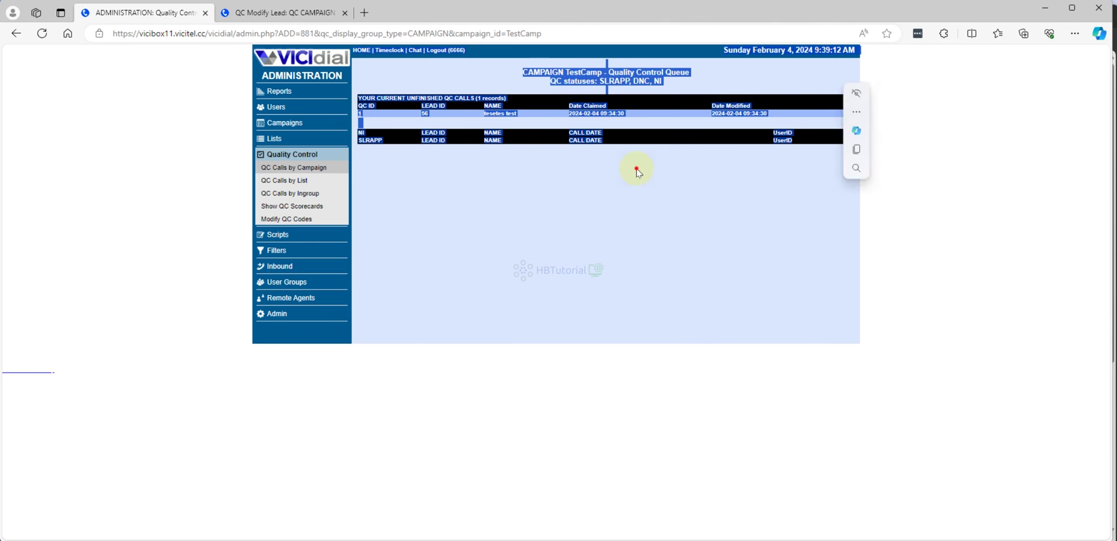
Open QC ID 1 for lead 56, check its log info, and return to the scorecard
drag(605, 143, 405, 147)
click(419, 232)
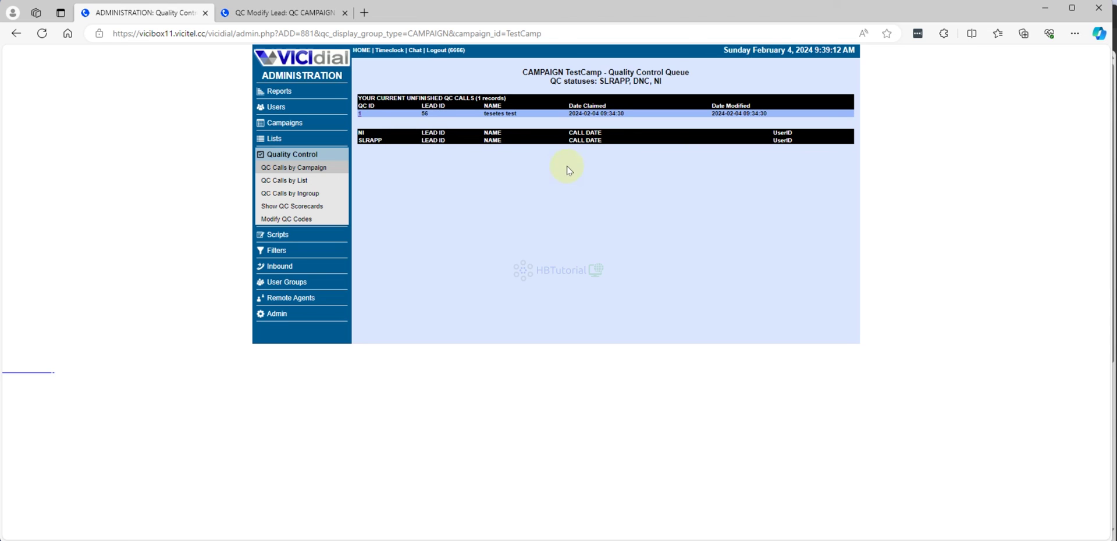
click(359, 114)
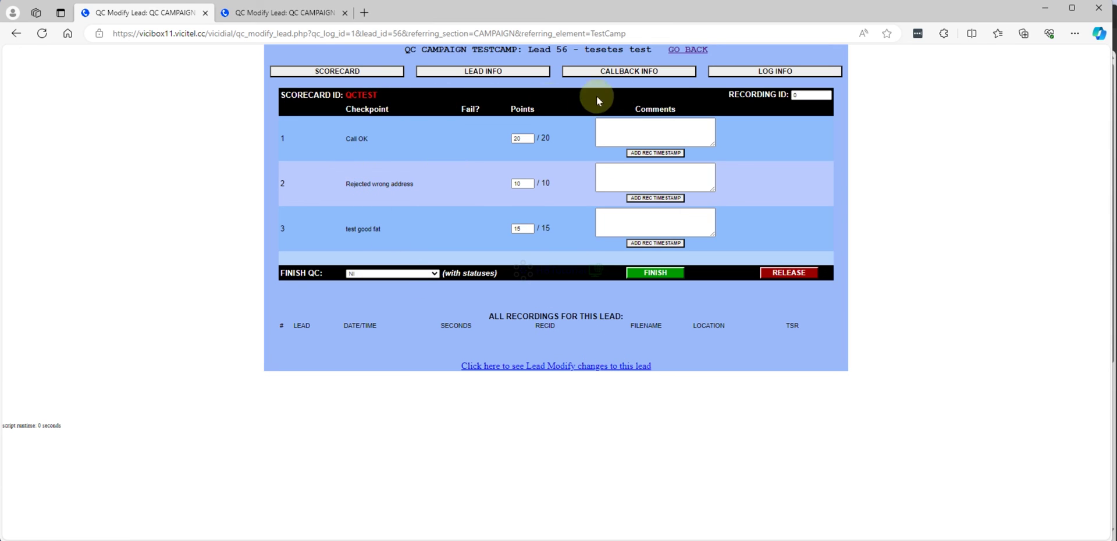
click(751, 72)
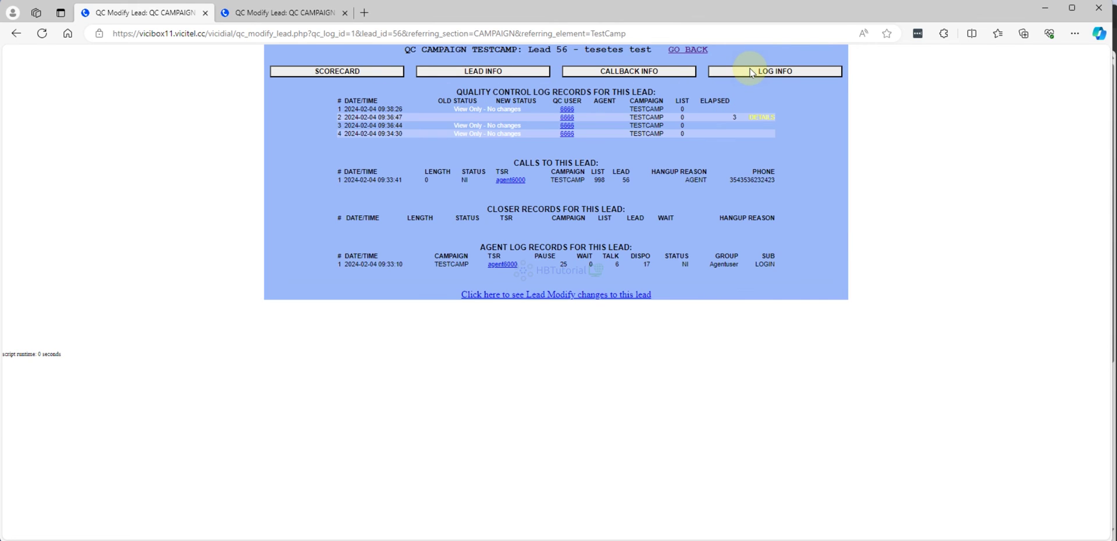
click(335, 71)
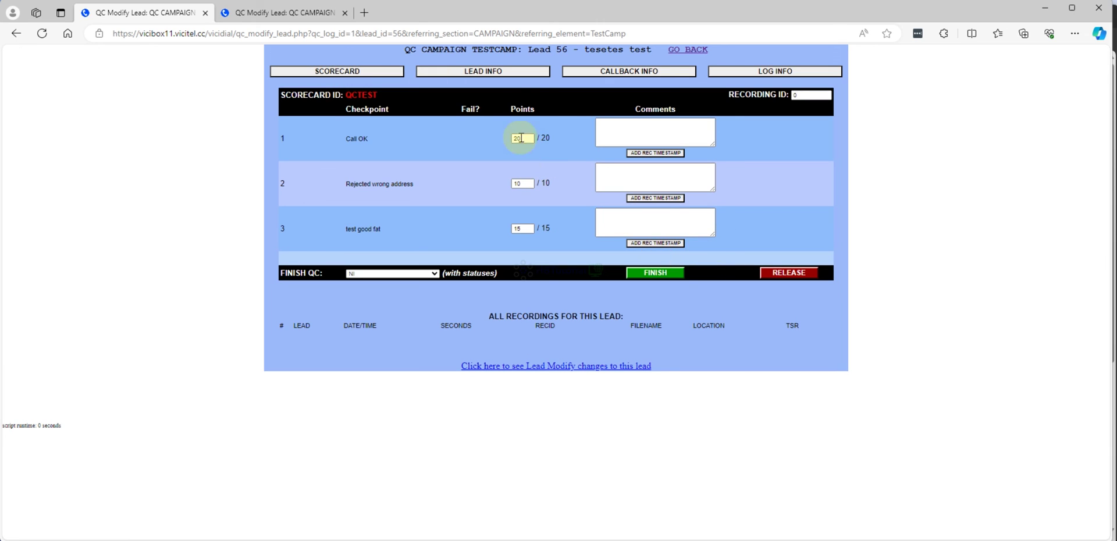
Set Call OK, Rejected wrong address and test good fat to 0 points; finish as QCDEC - DECLINED
double_click(527, 141)
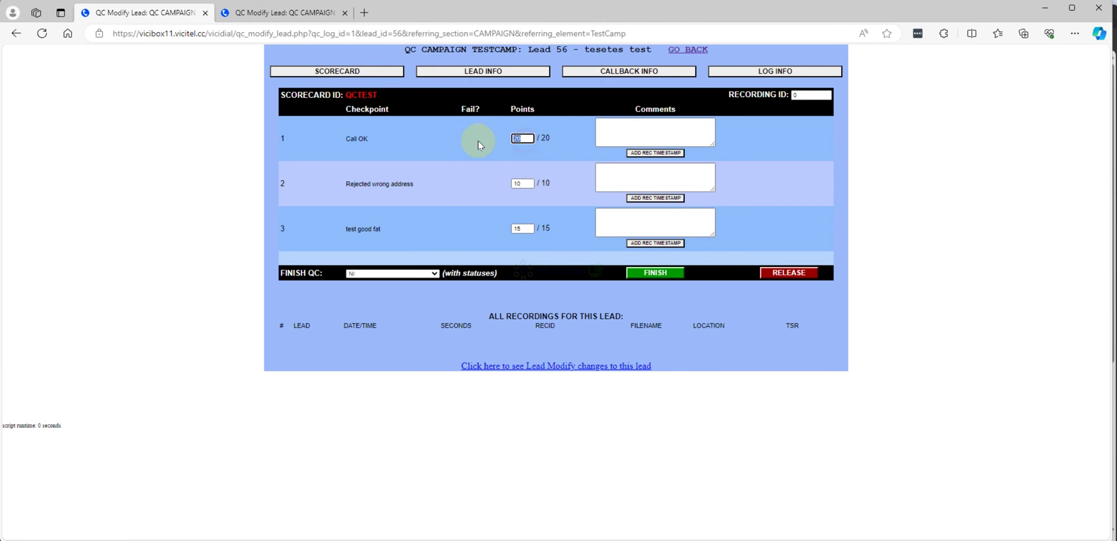
text(0)
double_click(521, 184)
text(0)
double_click(521, 228)
text(0)
click(430, 273)
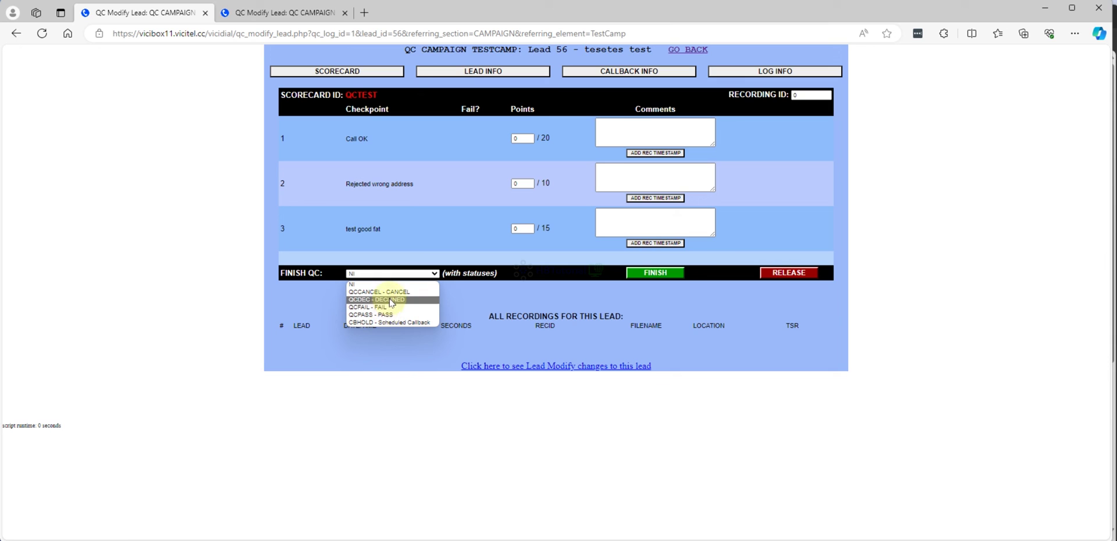
click(389, 299)
click(666, 274)
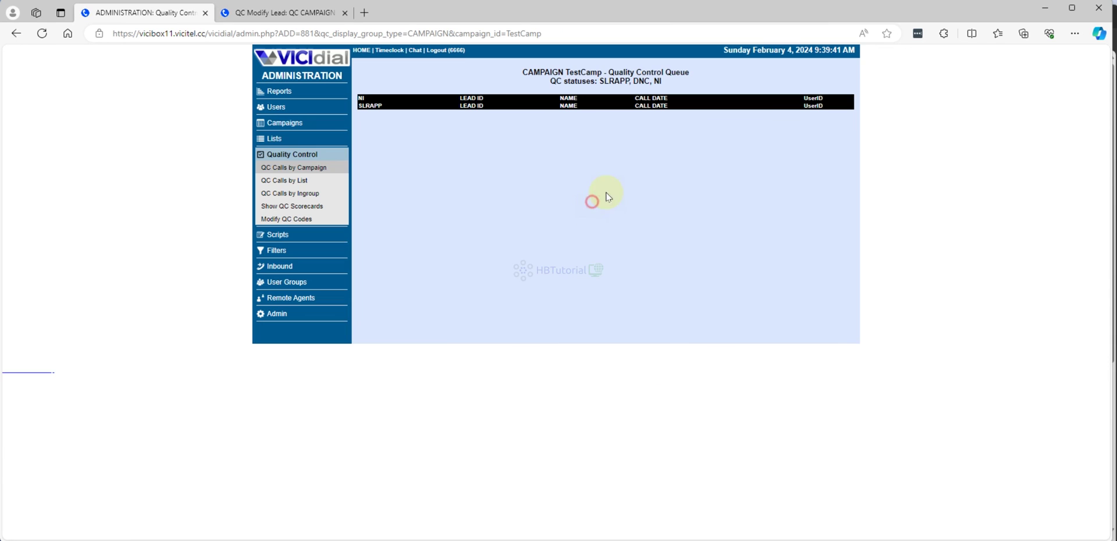
Go to the admin home summary showing TestCamp with 0 unclaimed and 2 QC calls finished today
key(ctrl+a)
click(810, 223)
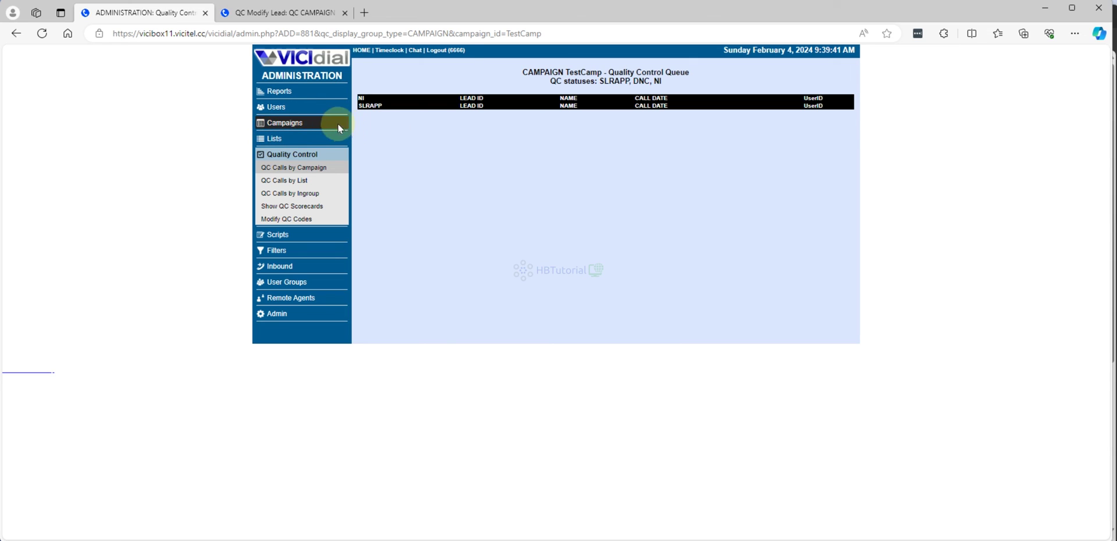
click(287, 66)
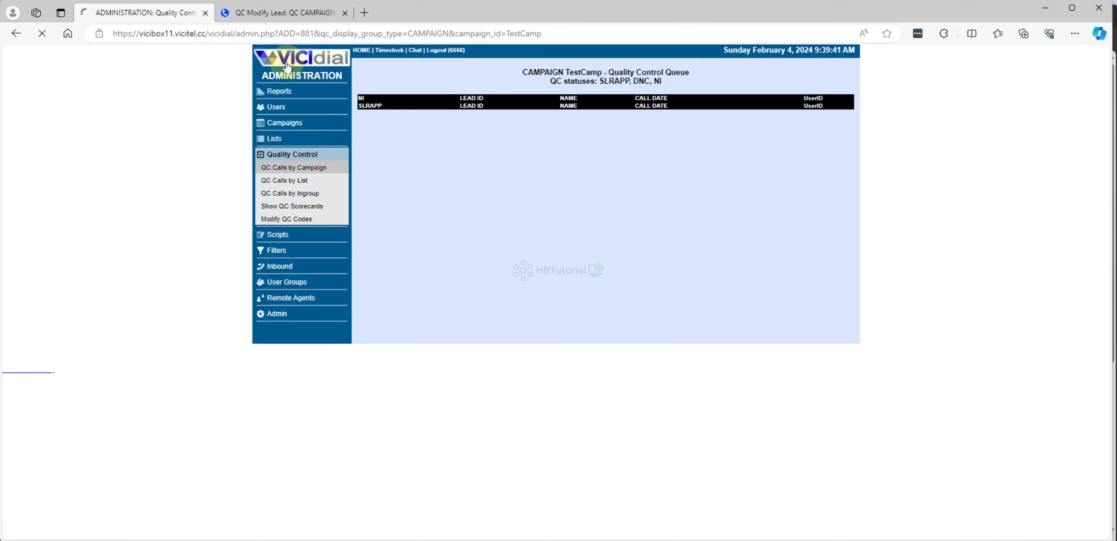